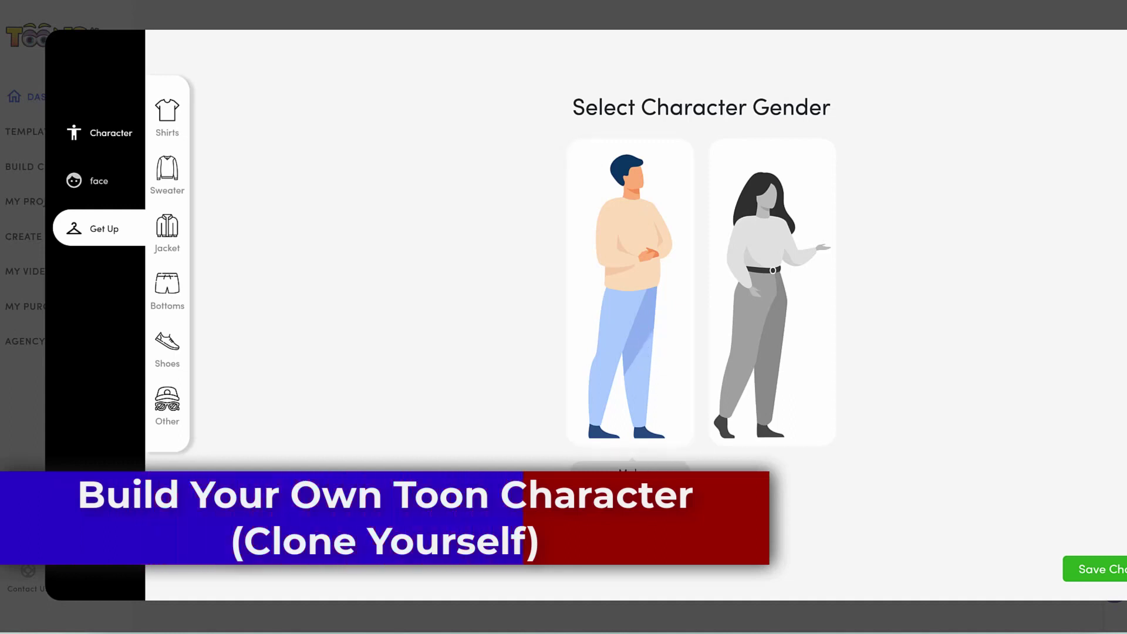
Step: Choose the Male character, shown full-figure in a polo shirt and grey trousers
left_click(630, 294)
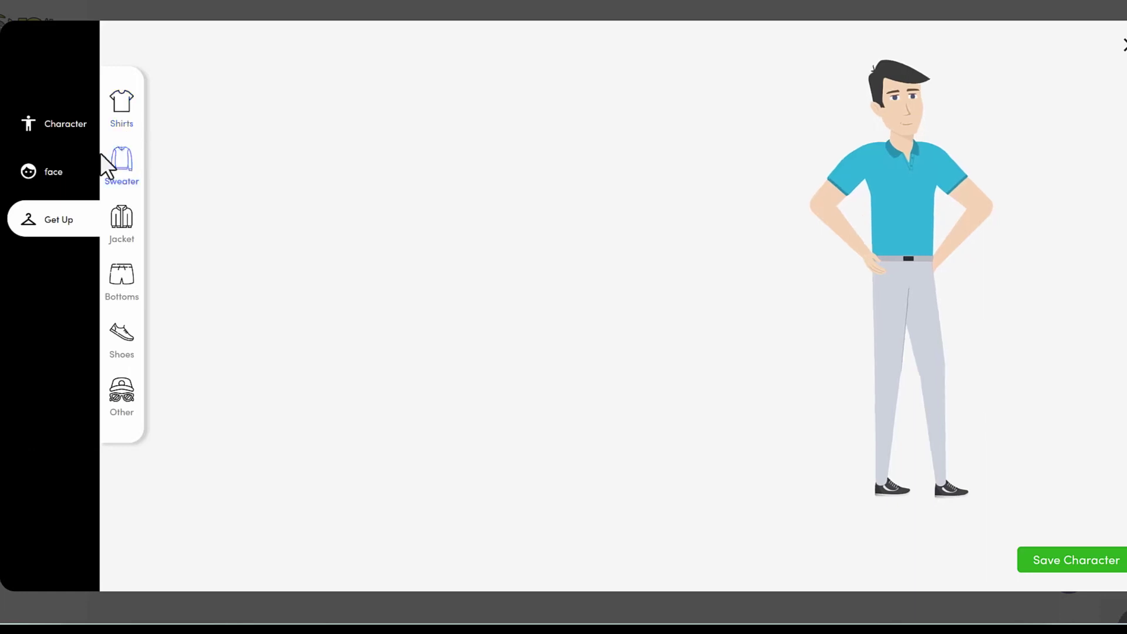
Step: Try several head shapes and settle on the seventh head shape
left_click(66, 176)
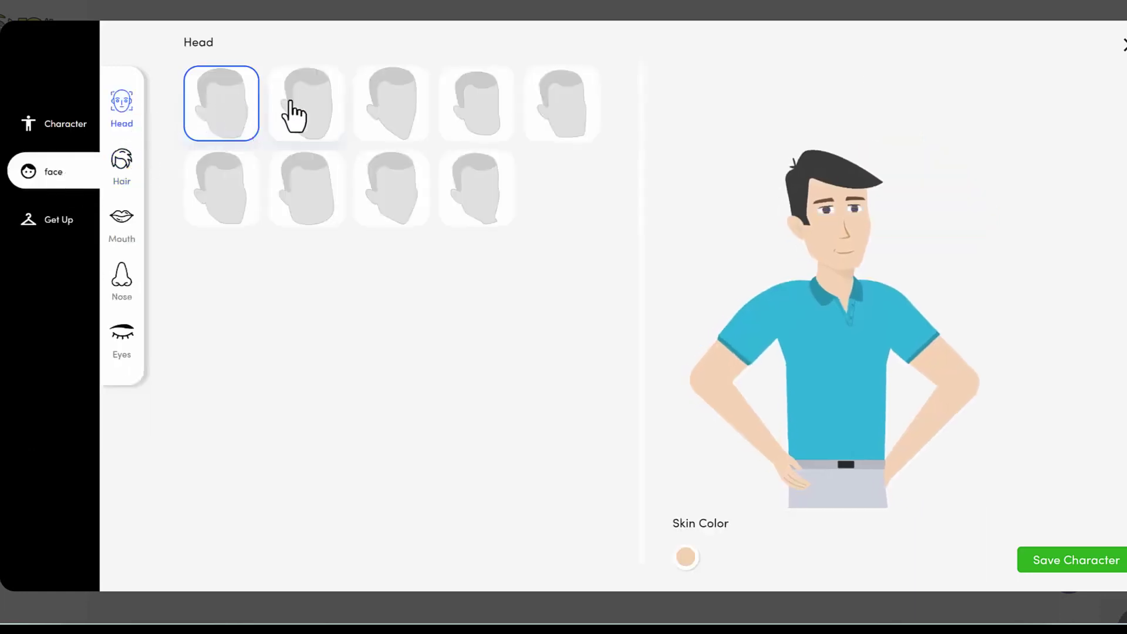
left_click(294, 120)
left_click(402, 114)
left_click(504, 112)
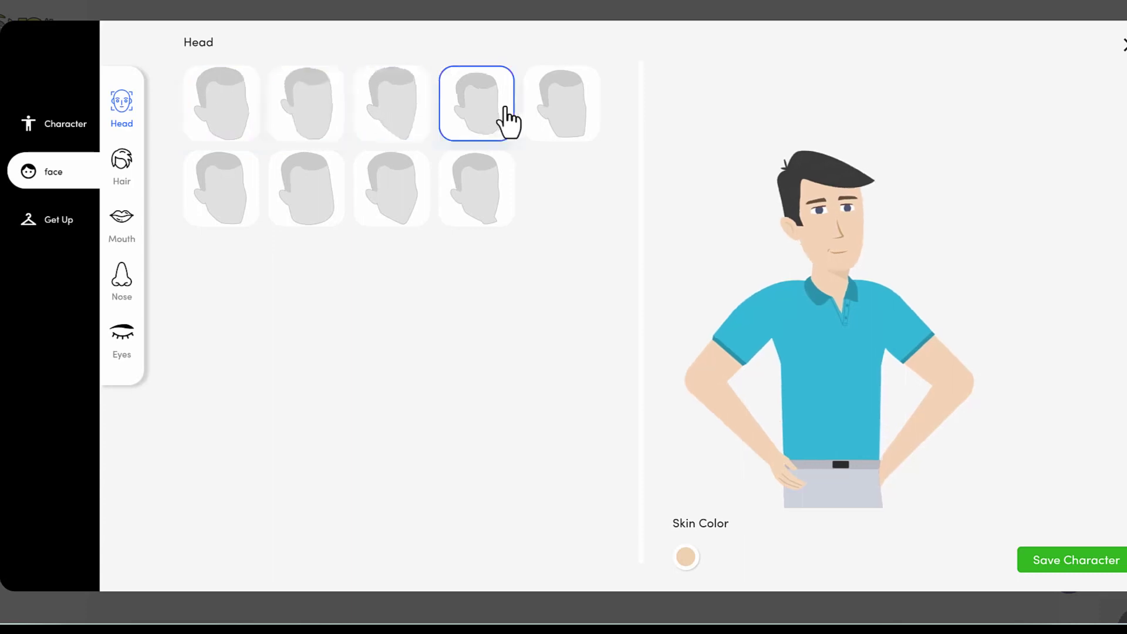
left_click(496, 209)
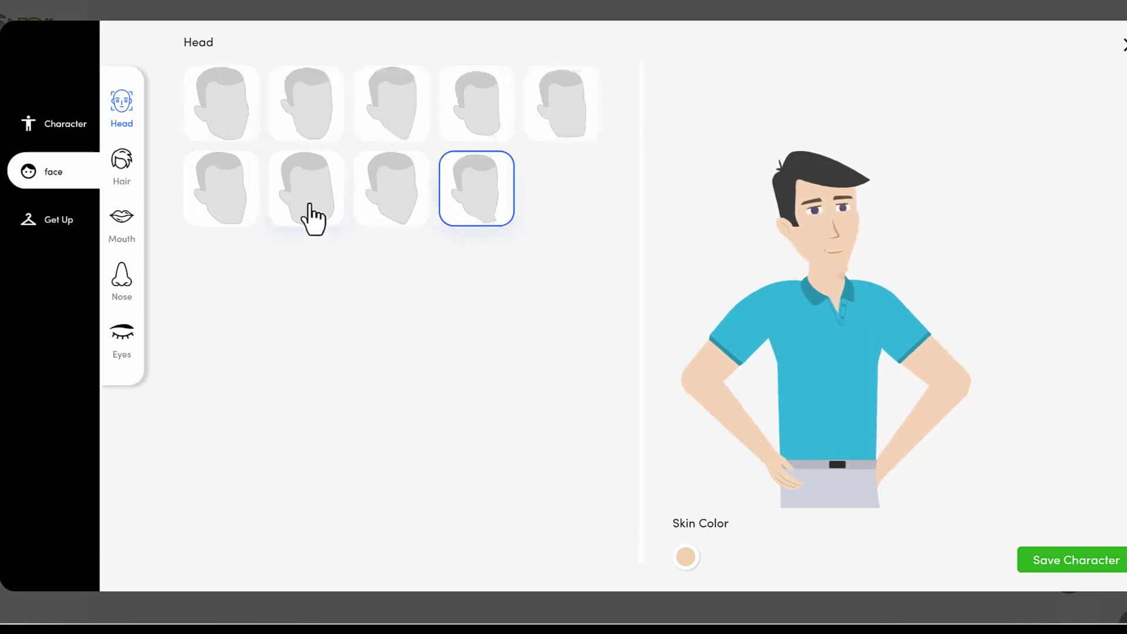
left_click(305, 203)
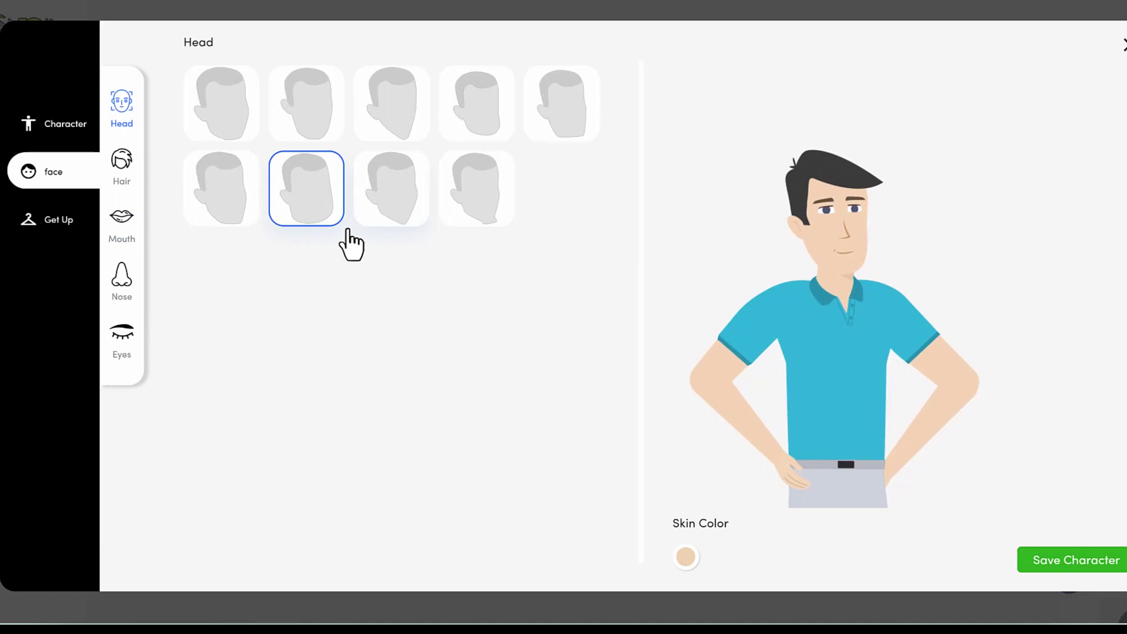
Step: Try several hairstyles and give the man short spiky hair
left_click(126, 167)
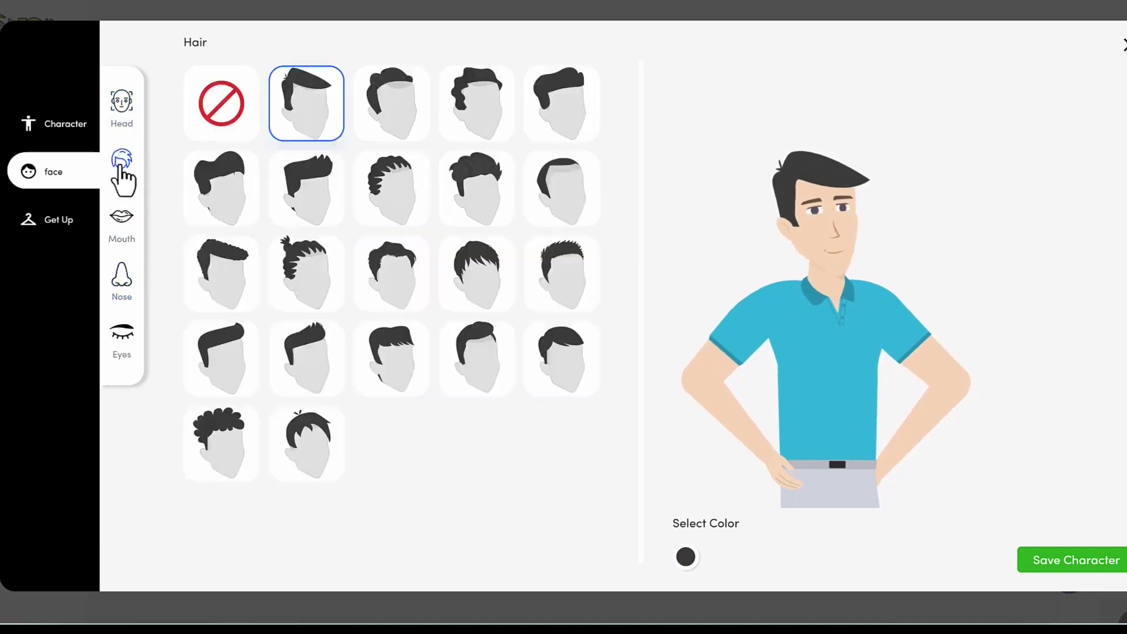
left_click(394, 264)
left_click(470, 279)
left_click(537, 303)
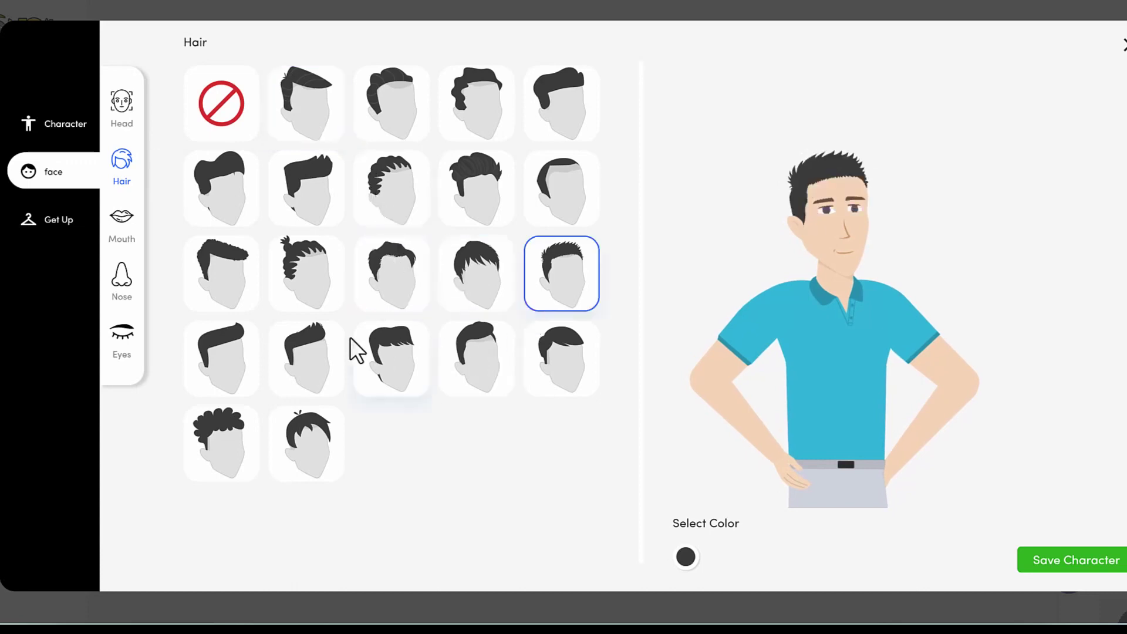
left_click(296, 378)
Step: Try full beard and mustache styles, then settle on the goatee
left_click(130, 240)
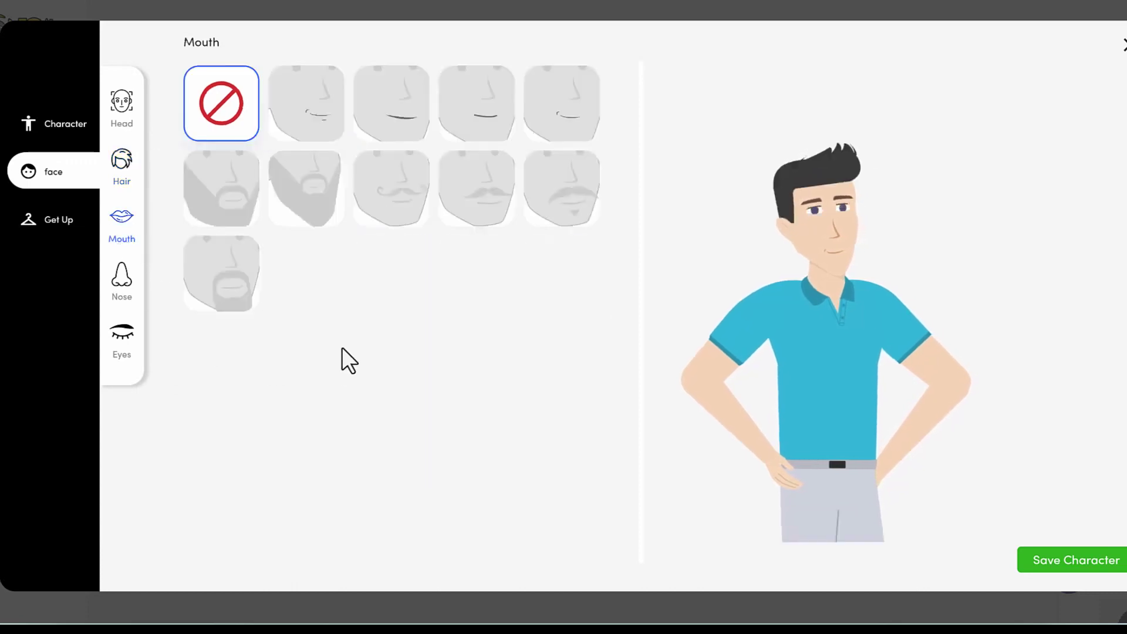
left_click(287, 194)
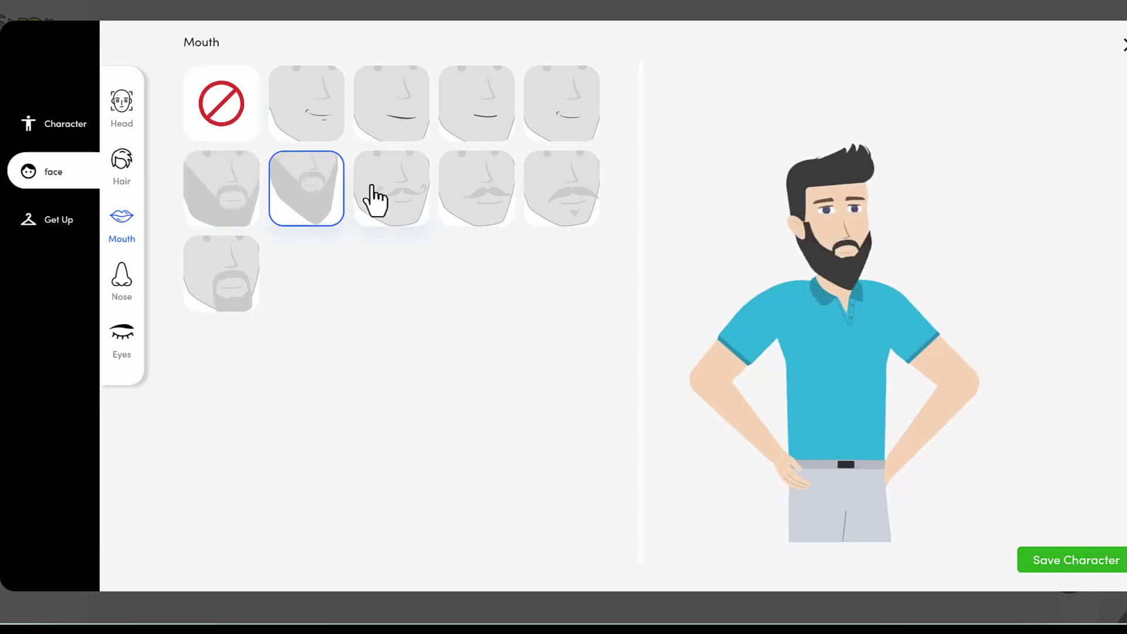
left_click(375, 196)
left_click(476, 210)
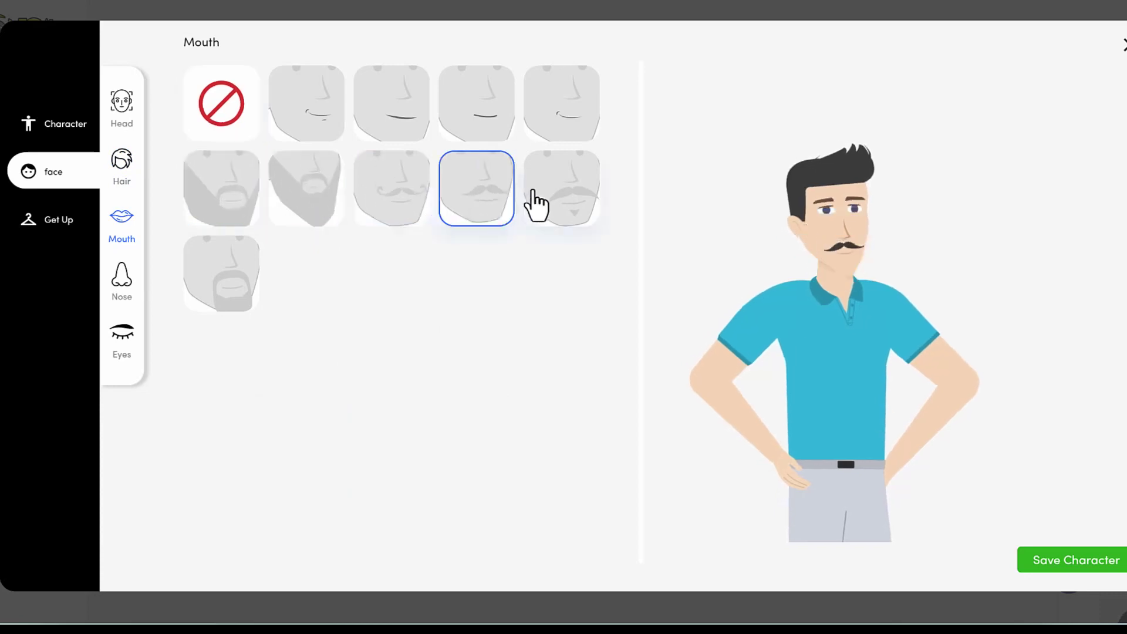
left_click(221, 189)
left_click(227, 282)
left_click(246, 208)
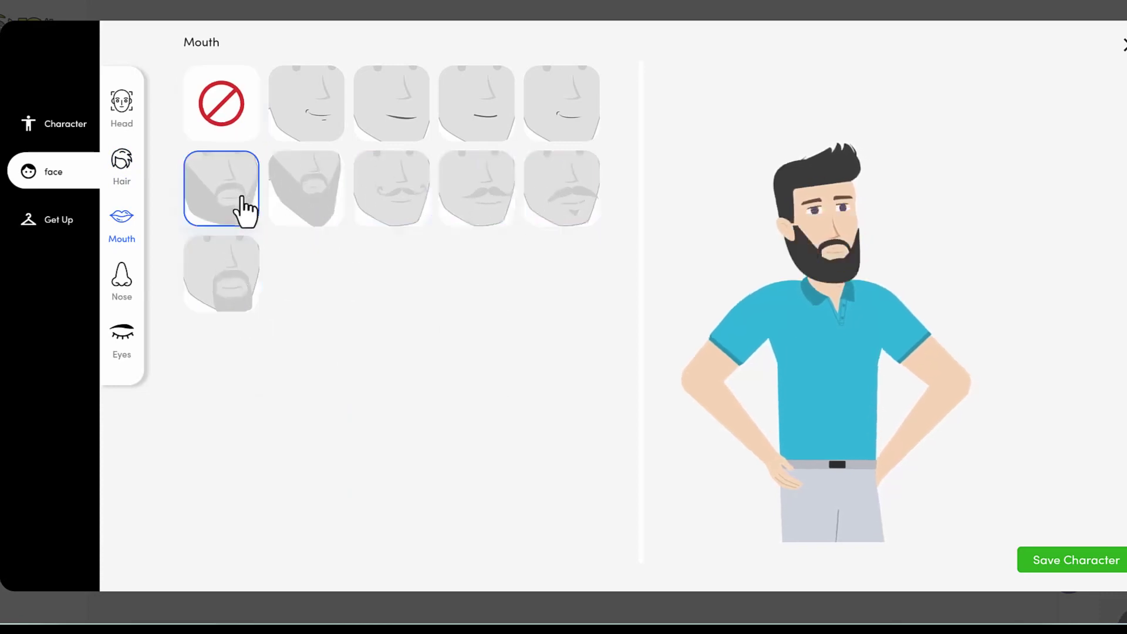
left_click(246, 291)
Step: Try several nose shapes and settle on a new nose
left_click(122, 286)
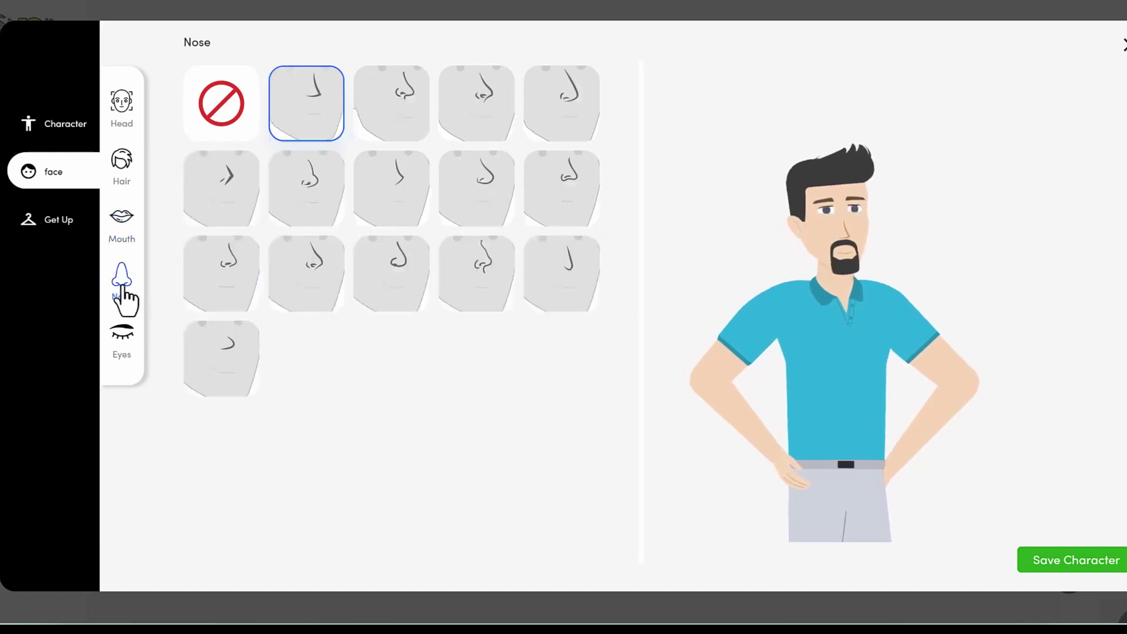
left_click(570, 207)
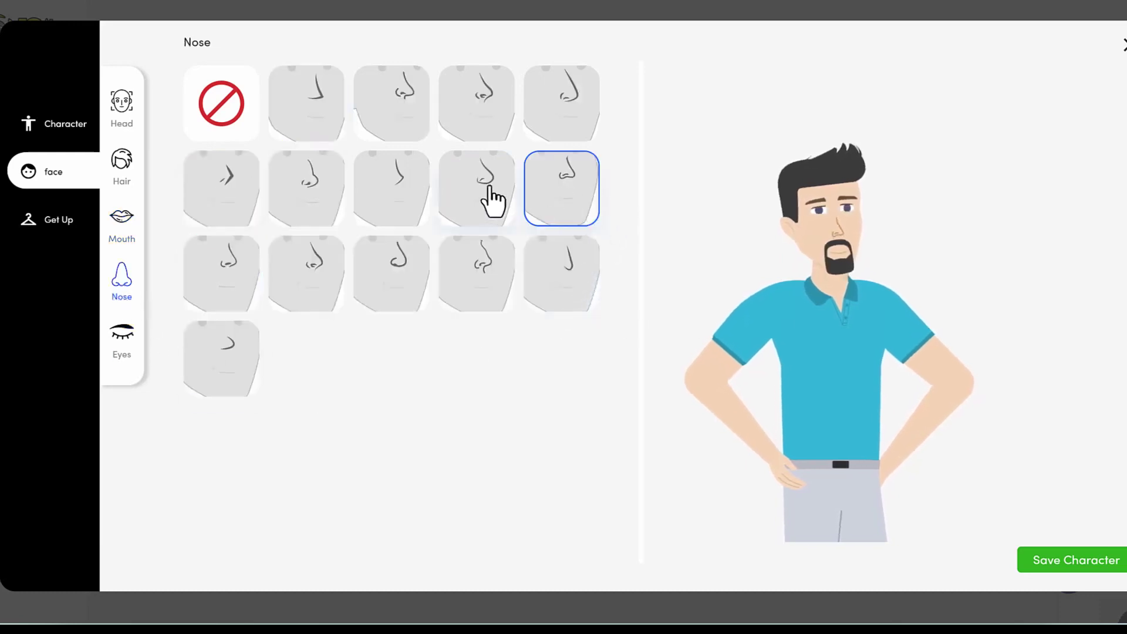
left_click(493, 196)
left_click(253, 282)
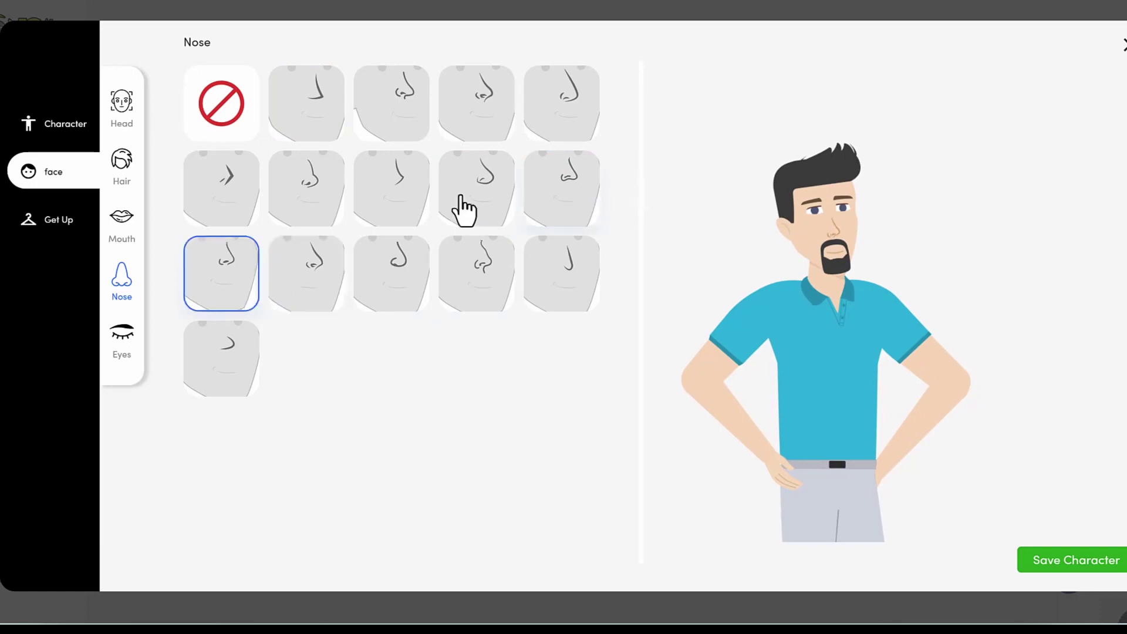
left_click(560, 197)
left_click(311, 206)
left_click(384, 140)
left_click(490, 111)
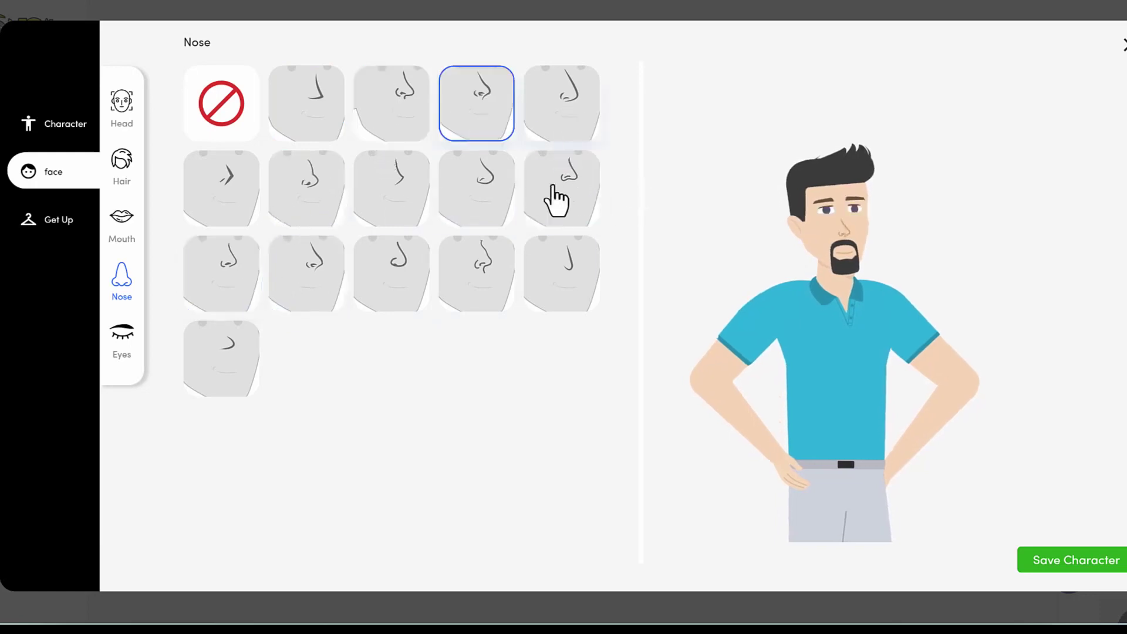
left_click(555, 199)
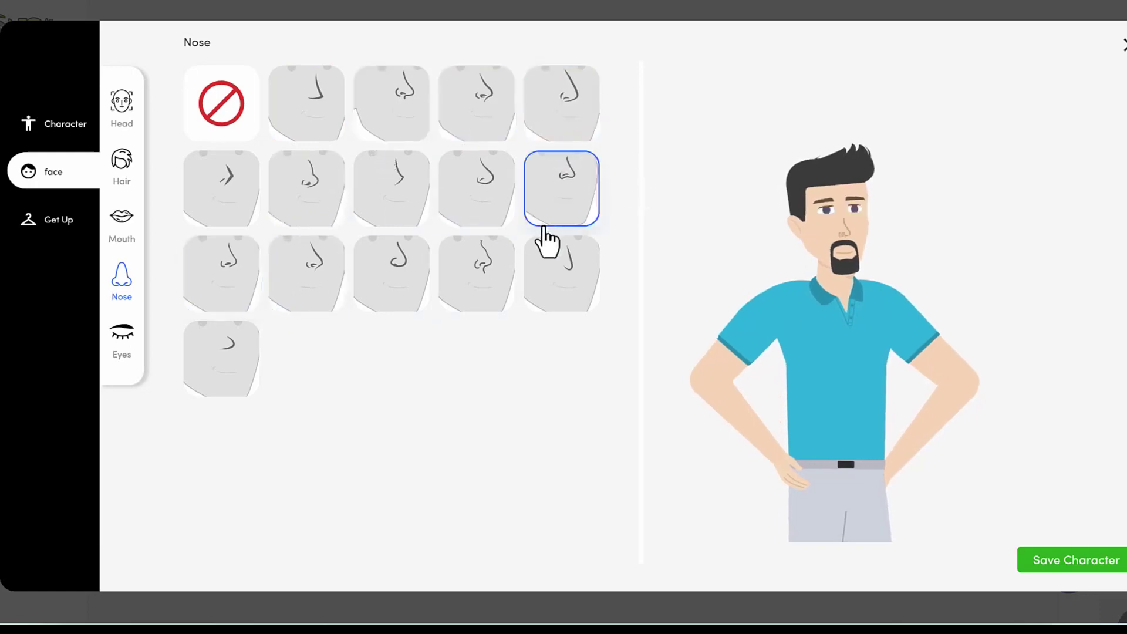
left_click(123, 338)
Step: Try various eye and eyebrow styles, keeping dark half-lidded eyes with thin eyebrows
left_click(467, 121)
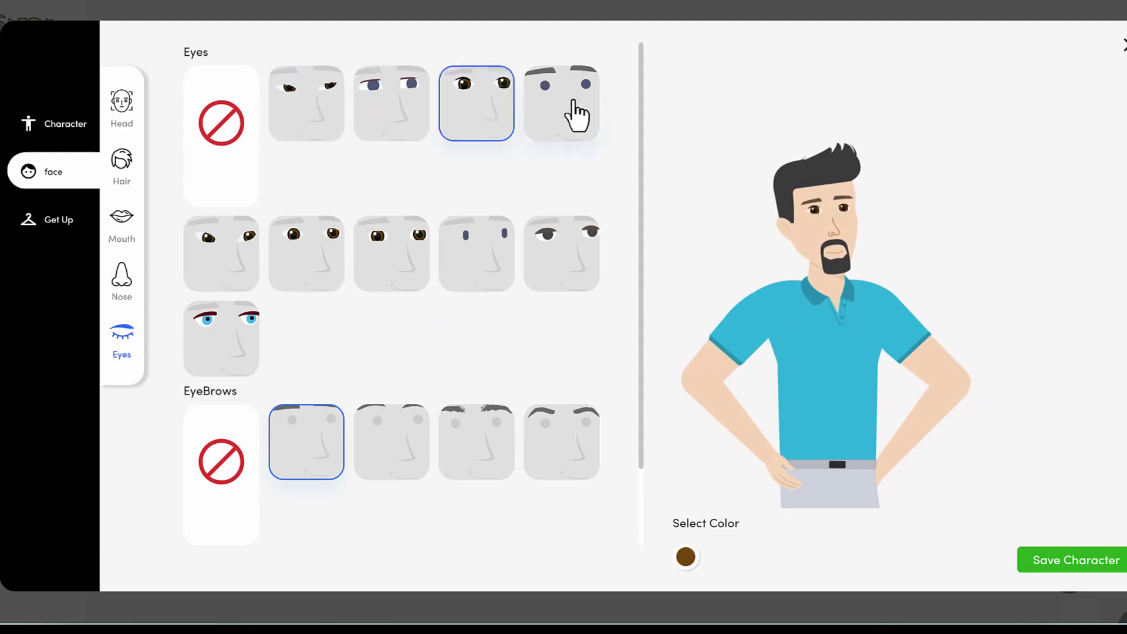
left_click(531, 226)
left_click(391, 276)
left_click(306, 276)
left_click(240, 276)
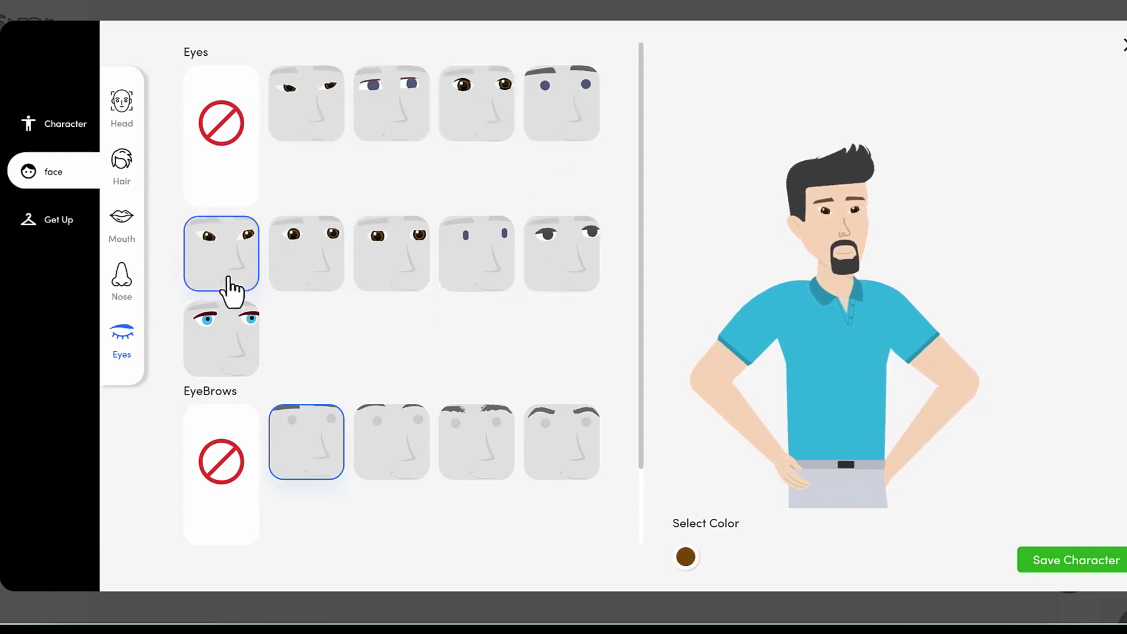
left_click(235, 334)
left_click(411, 422)
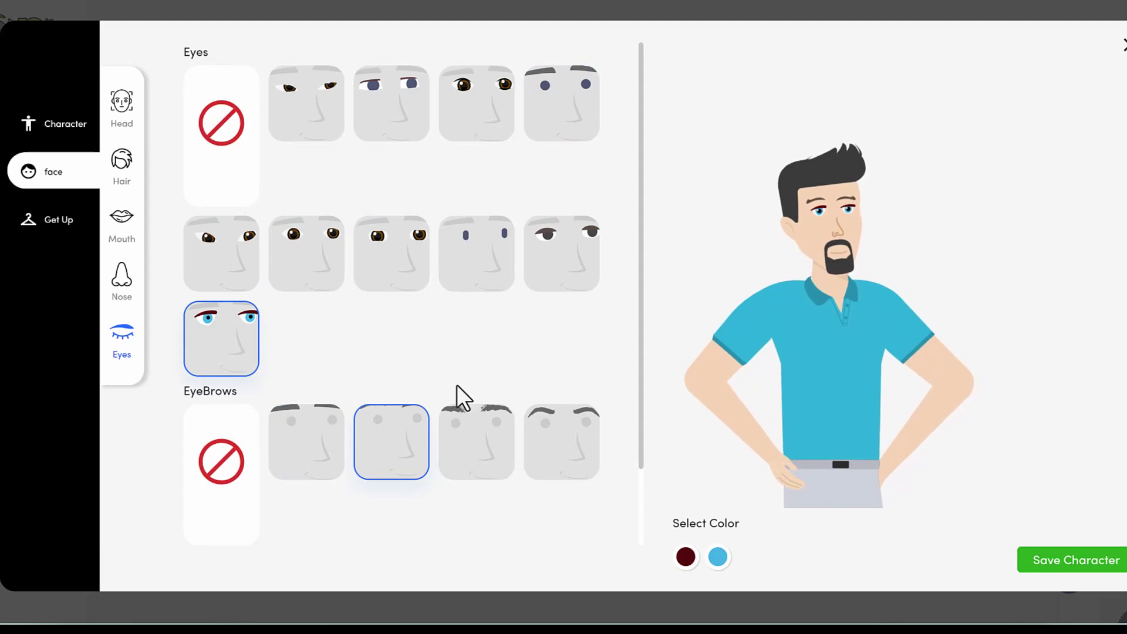
left_click(499, 428)
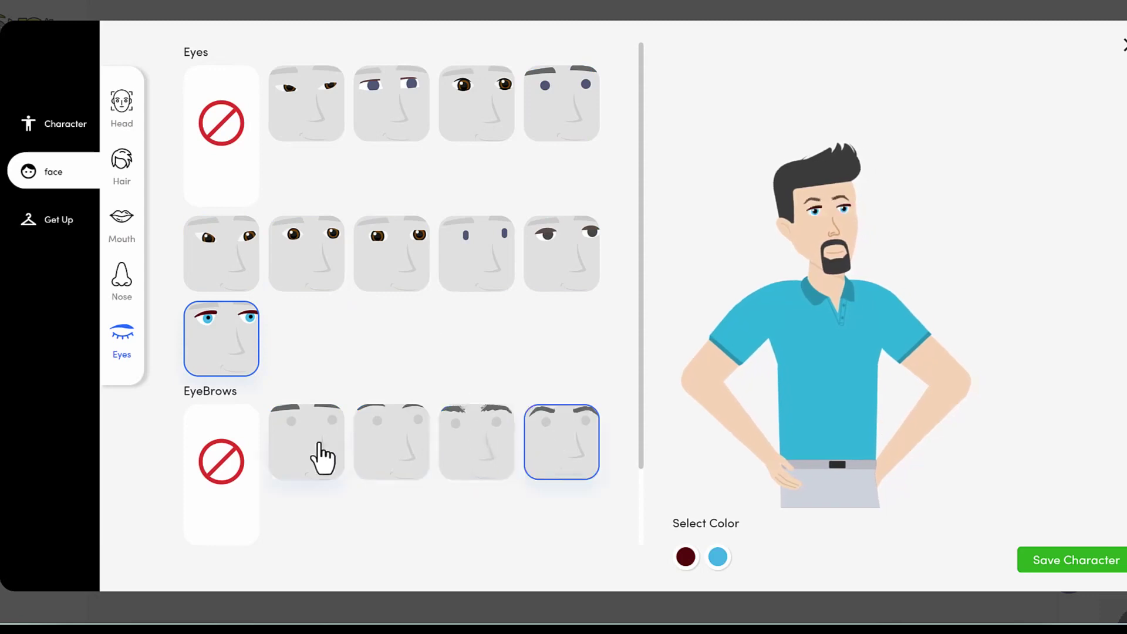
left_click(464, 283)
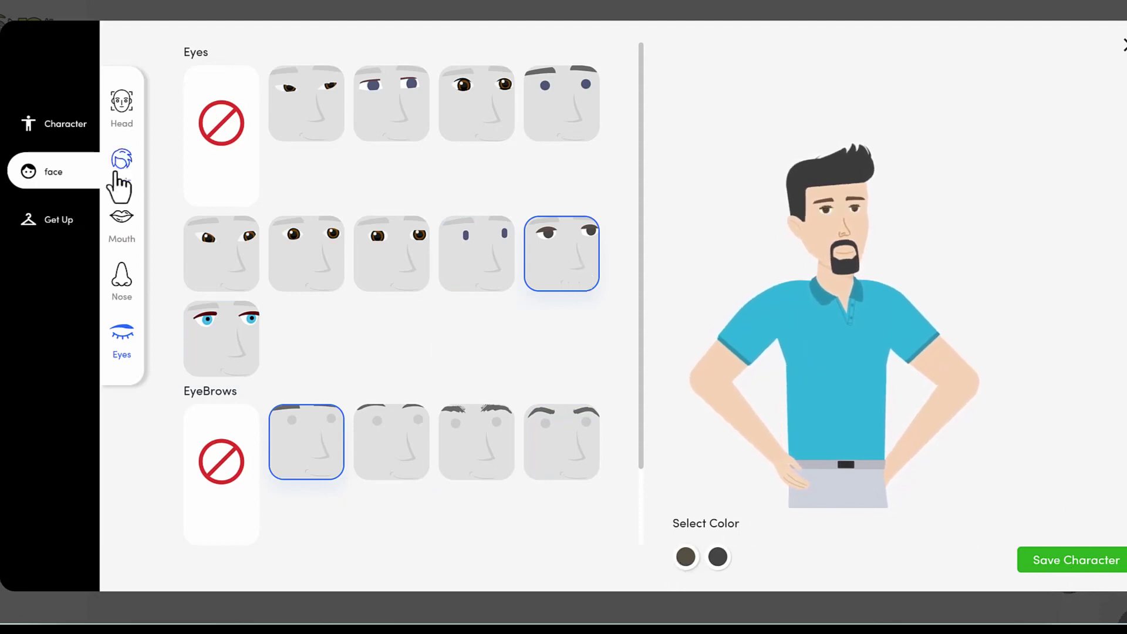
left_click(62, 226)
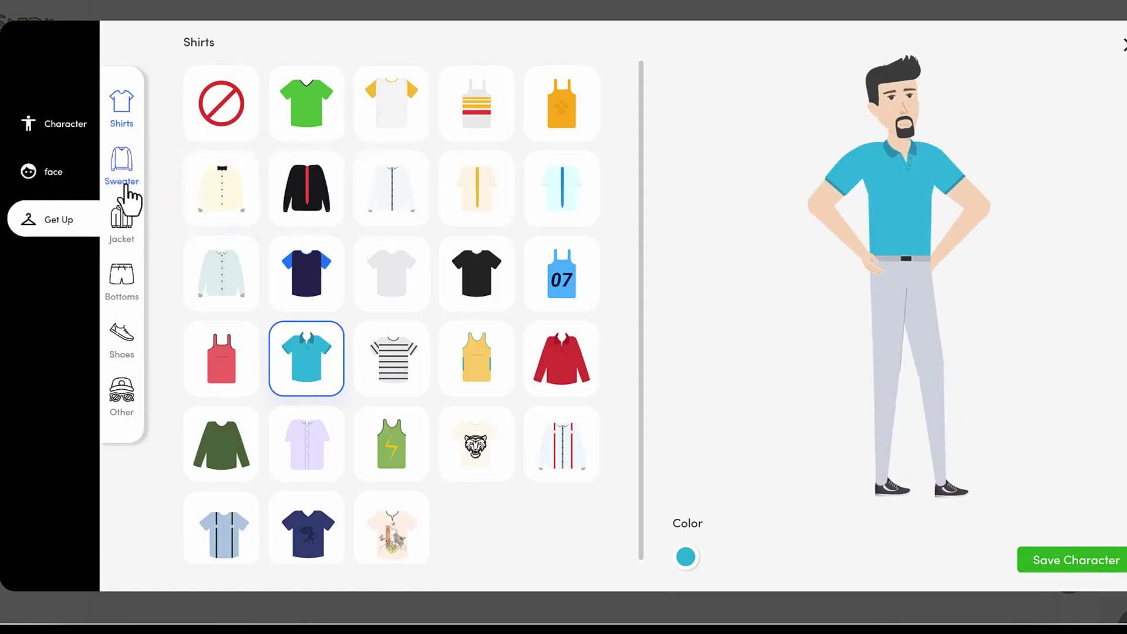
Step: Try navy, black, striped, tiger and yellow tops plus other shirts on the man
left_click(303, 269)
left_click(463, 276)
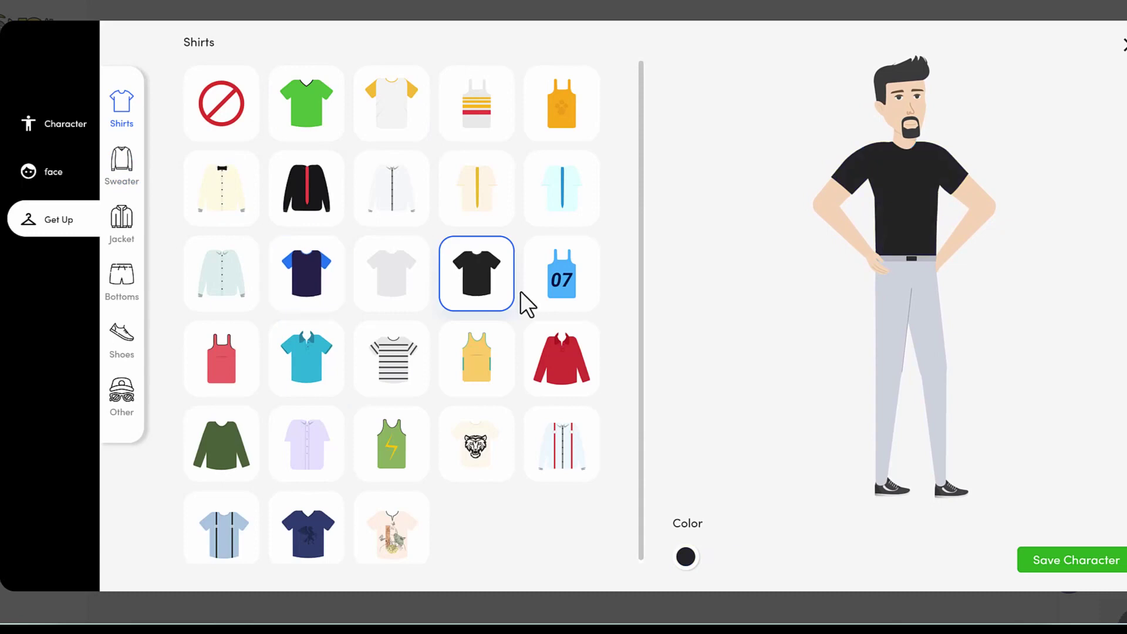
left_click(418, 398)
left_click(308, 476)
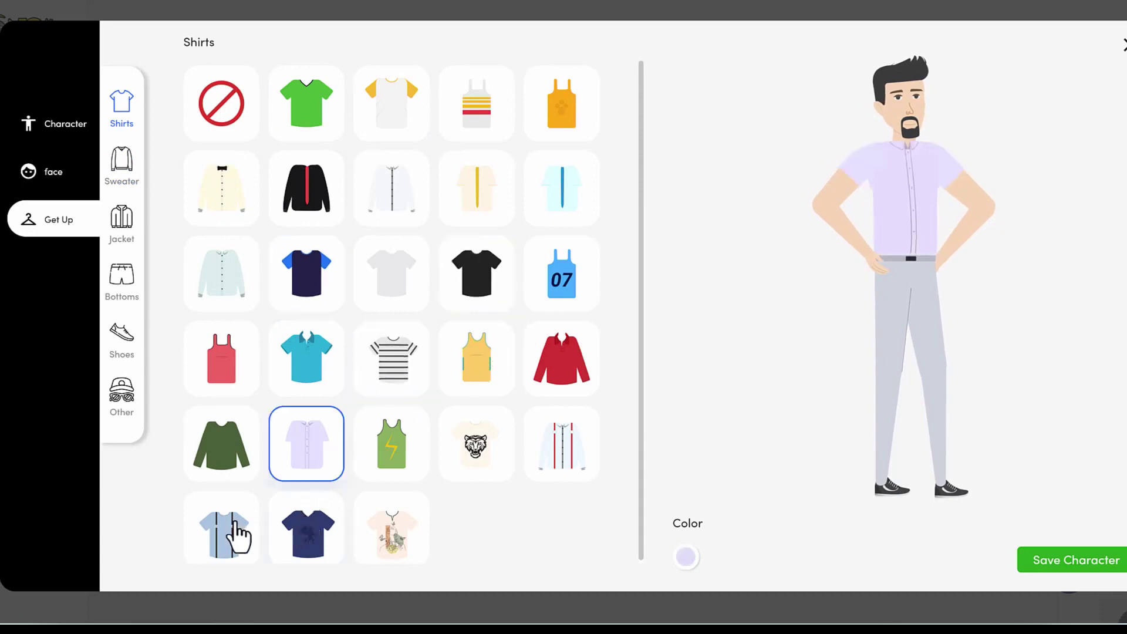
left_click(232, 531)
left_click(221, 463)
left_click(449, 460)
left_click(458, 385)
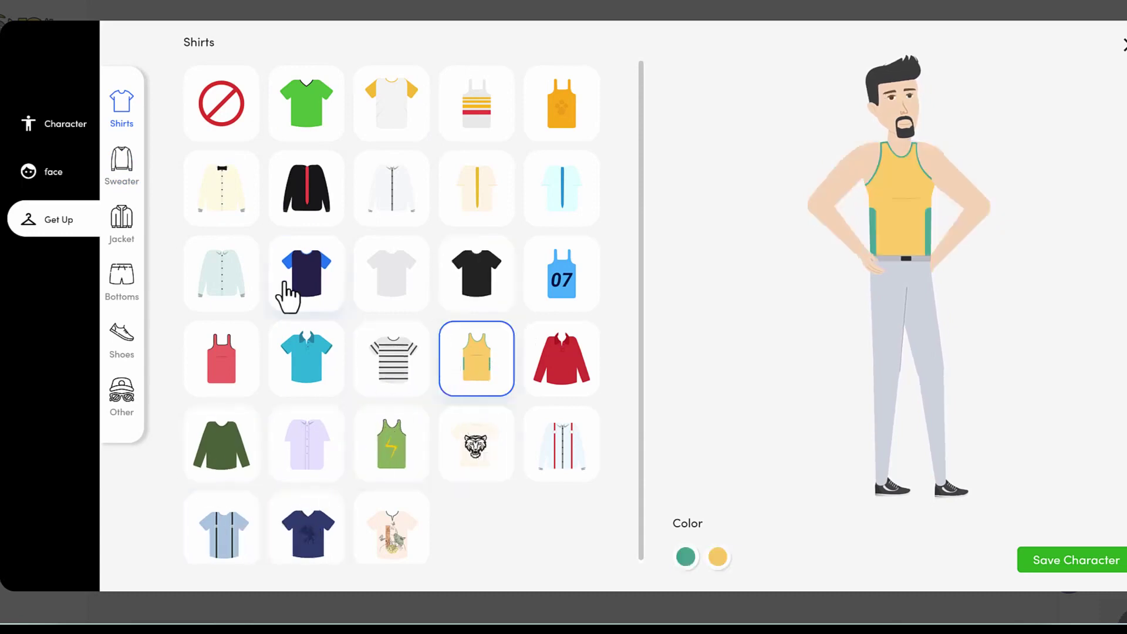
Step: Try camo sweater, police shirt, hoodie and scrubs, ending in the white chef jacket
left_click(123, 174)
left_click(399, 287)
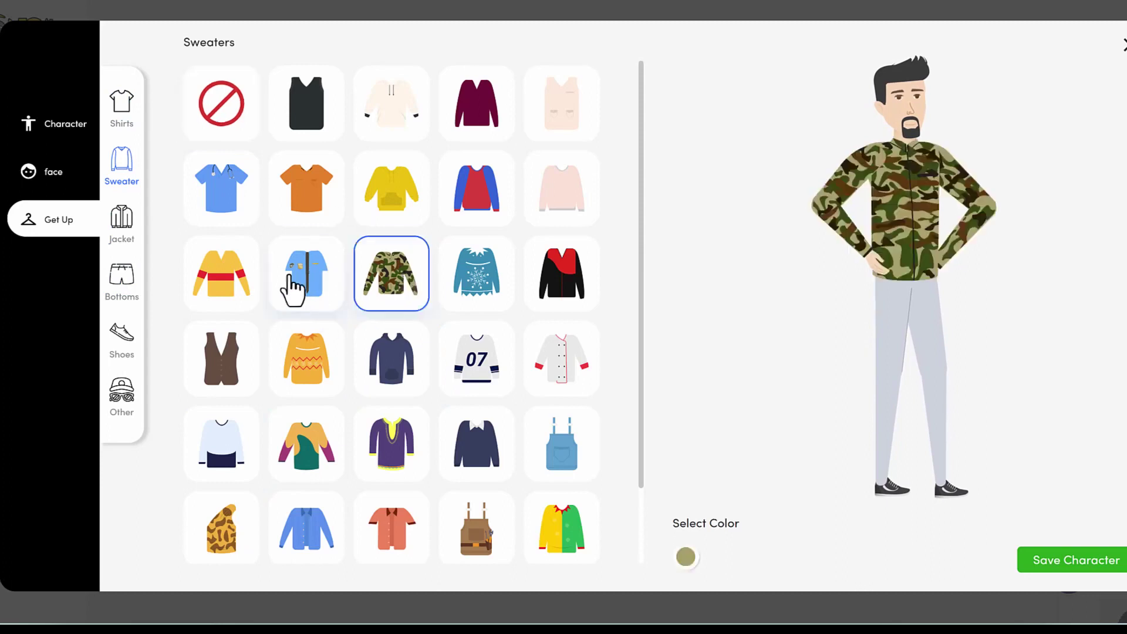
left_click(302, 287)
left_click(390, 392)
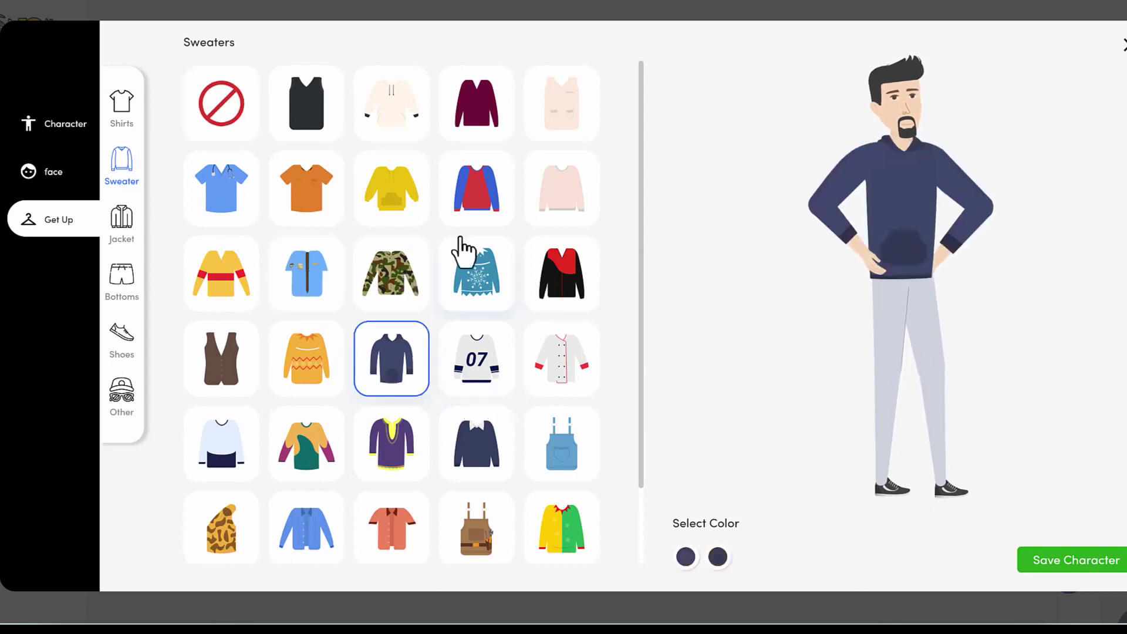
left_click(214, 203)
scroll(539, 388, "down", 1)
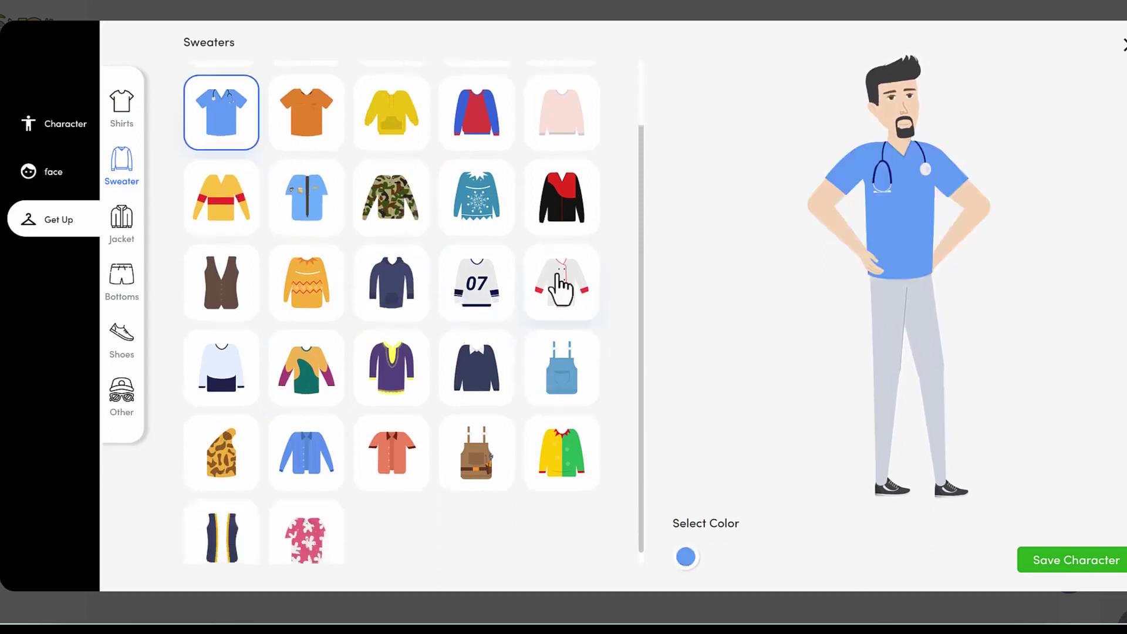
left_click(558, 291)
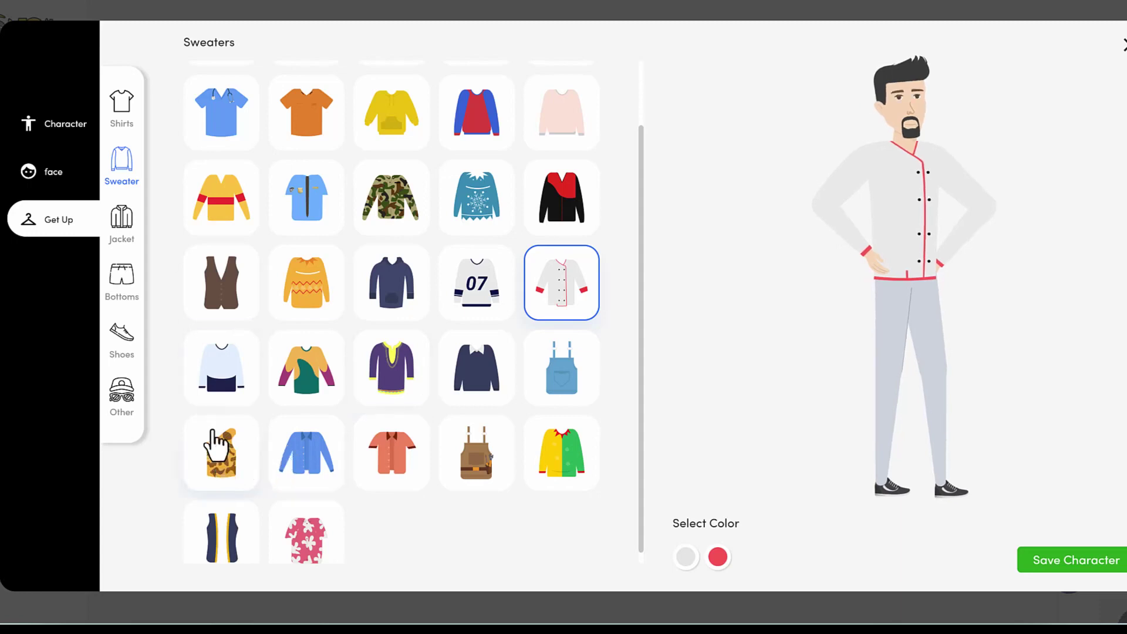
Step: Add the black blazer over the chef top after trying the vest
left_click(114, 223)
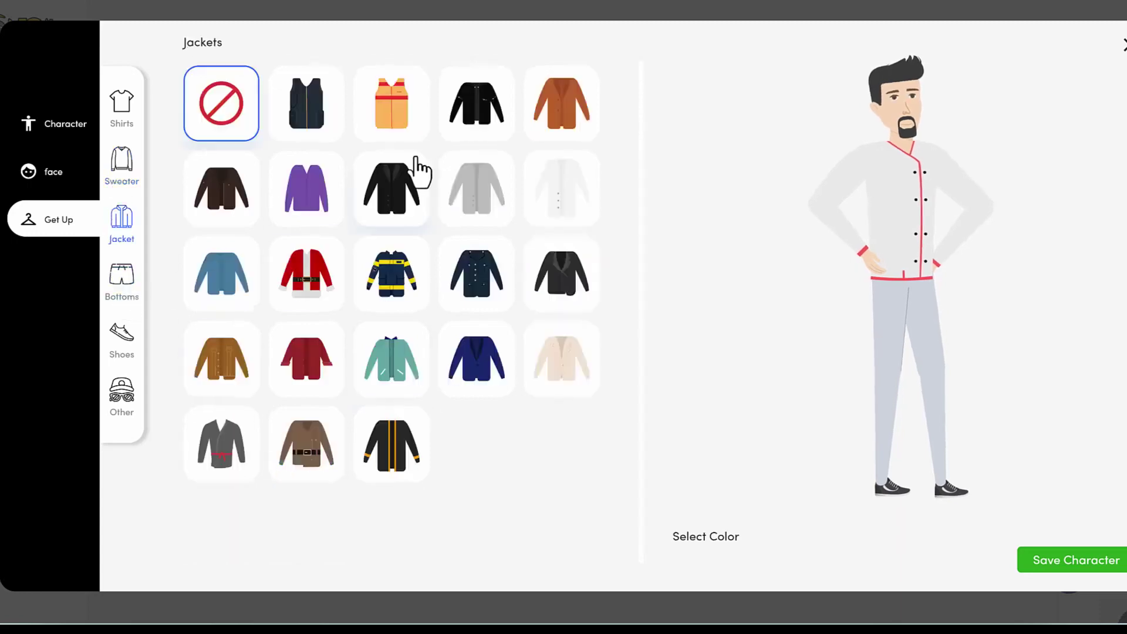
left_click(311, 121)
left_click(387, 206)
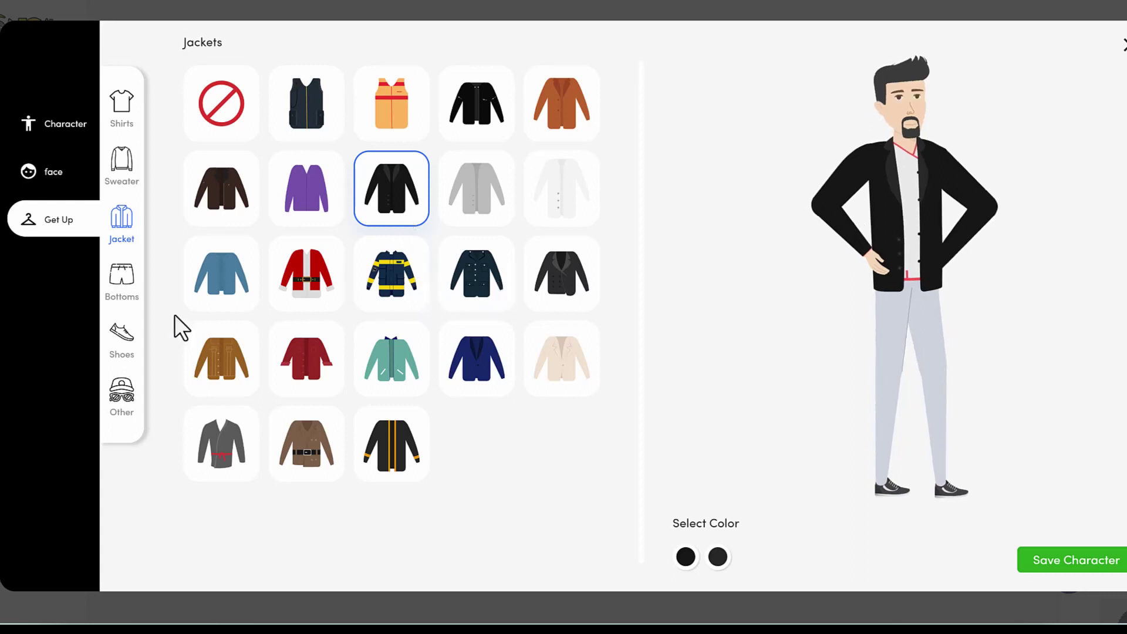
left_click(130, 300)
Step: Dress the man in dark trousers with green cuffs
scroll(399, 353, "down", 2)
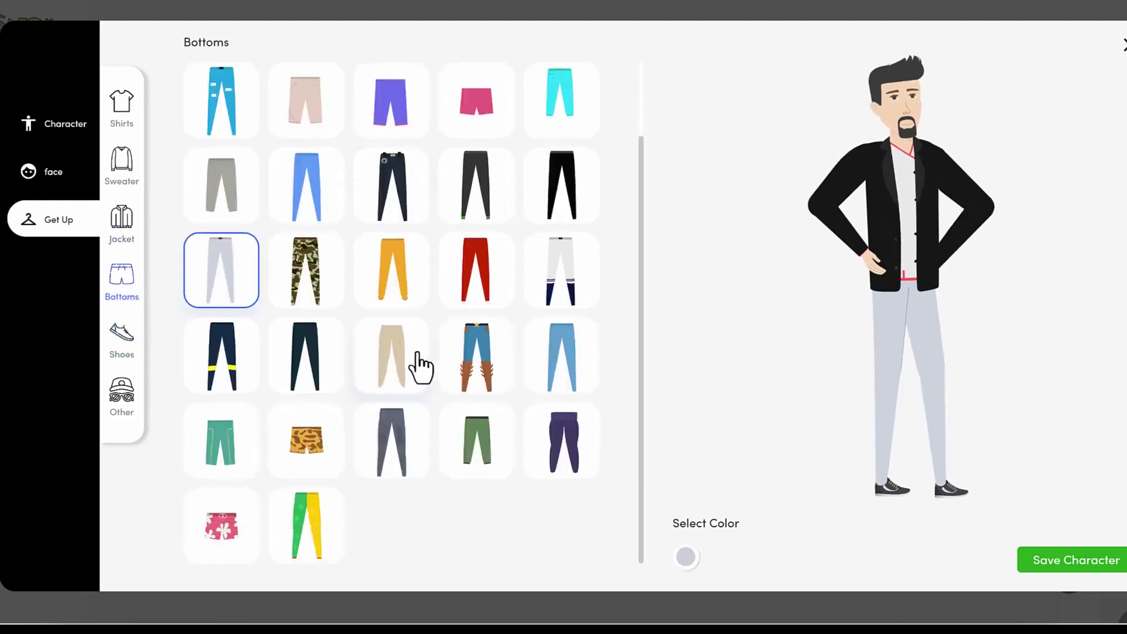
scroll(397, 382, "up", 2)
left_click(303, 446)
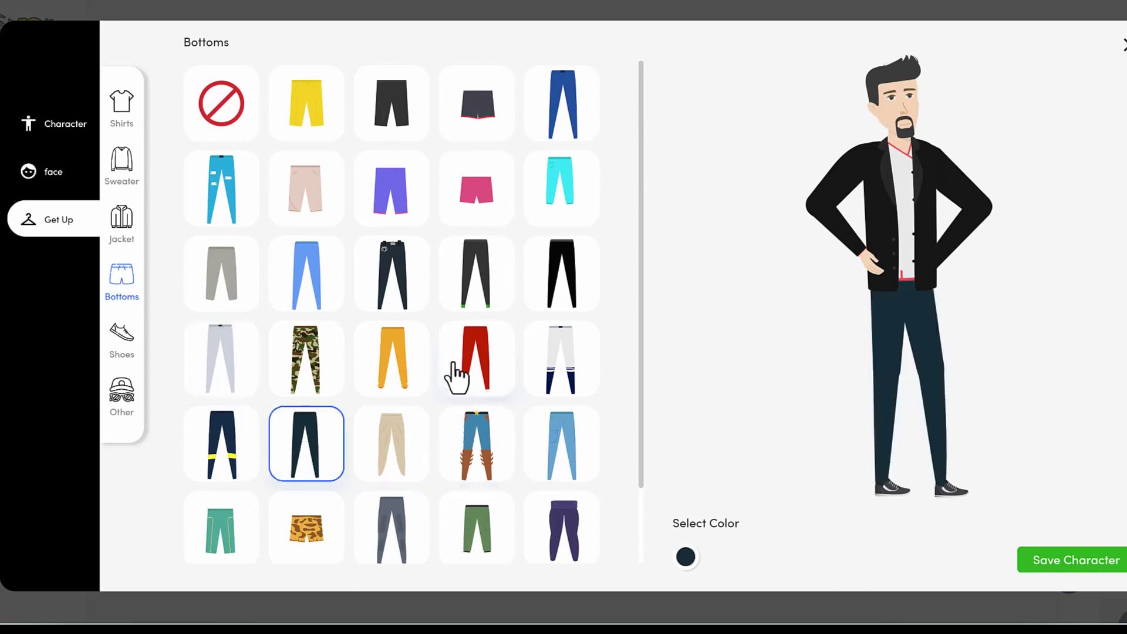
left_click(387, 303)
left_click(486, 294)
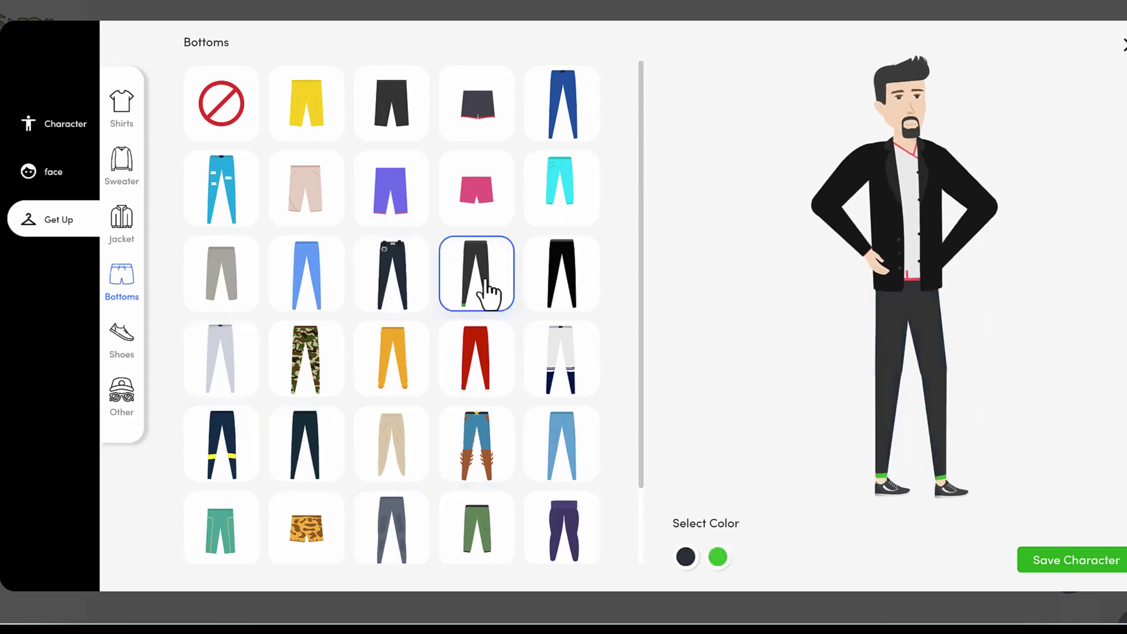
scroll(490, 297, "down", 2)
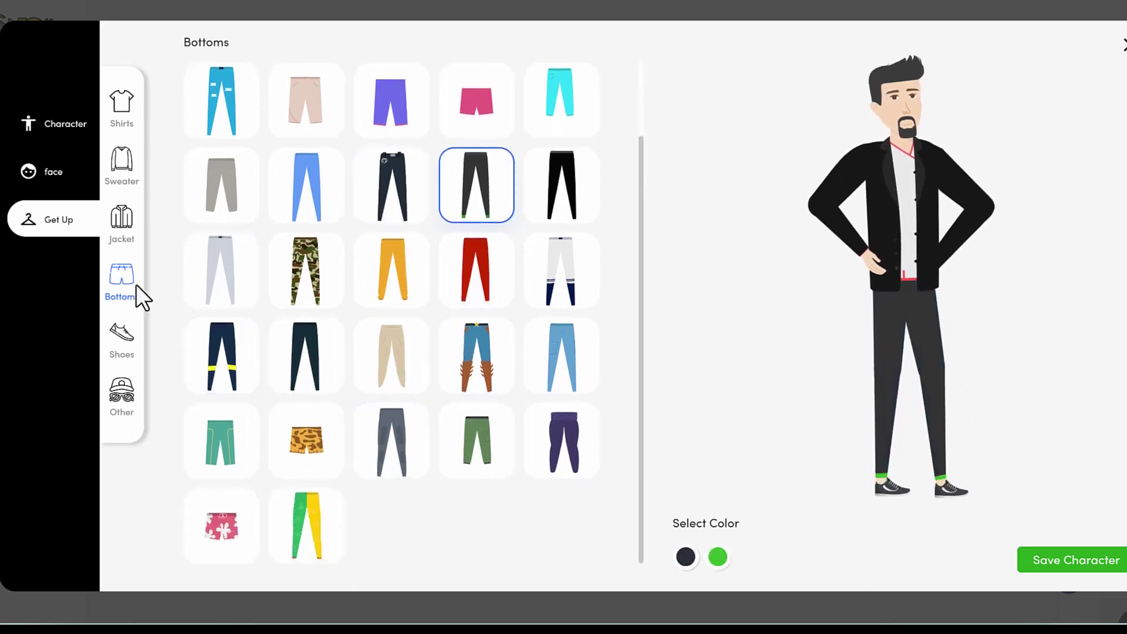
Step: Put dark navy sneakers on the man
left_click(123, 343)
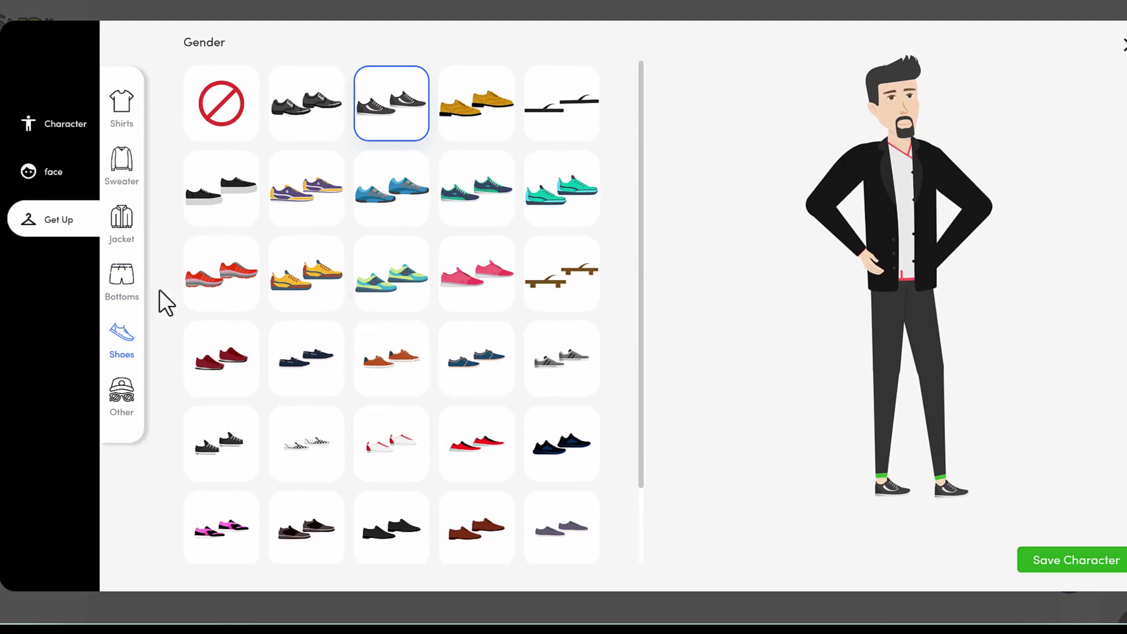
left_click(390, 361)
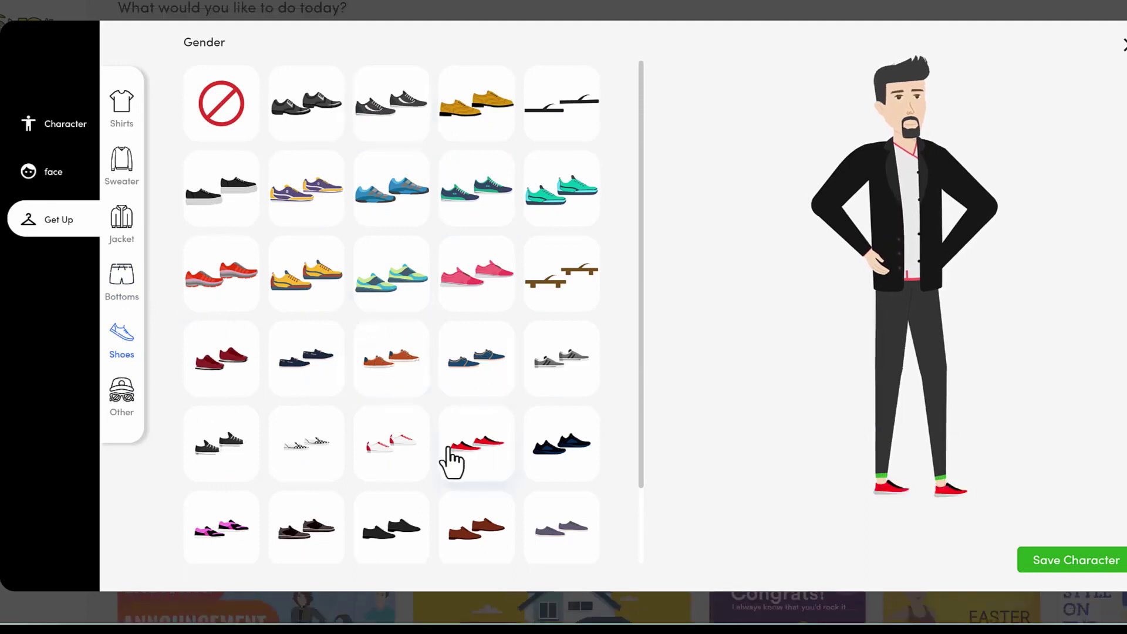
left_click(567, 450)
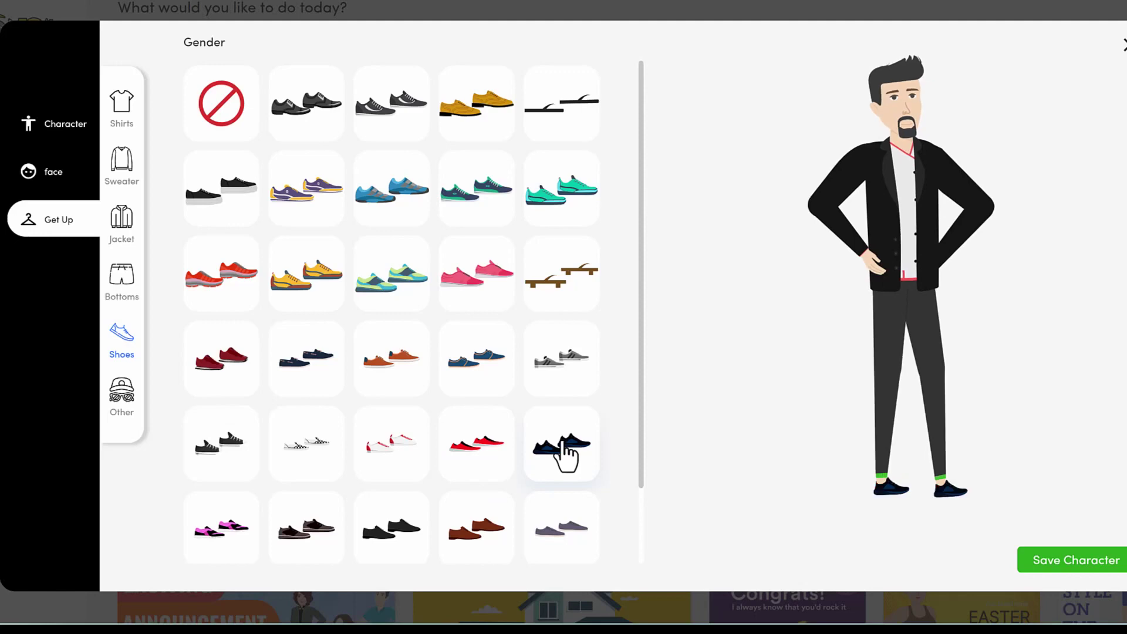
left_click(122, 399)
Step: Try a maroon fedora, red helmet, blue beanie and white cap, leaving him hatless
scroll(460, 312, "down", 5)
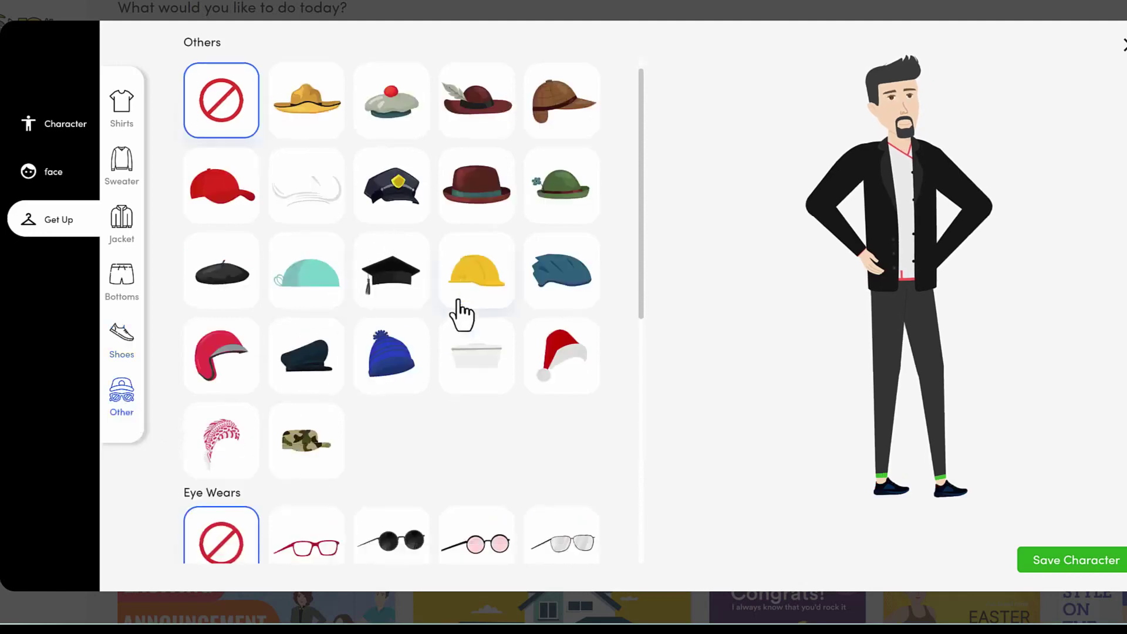
scroll(420, 311, "up", 5)
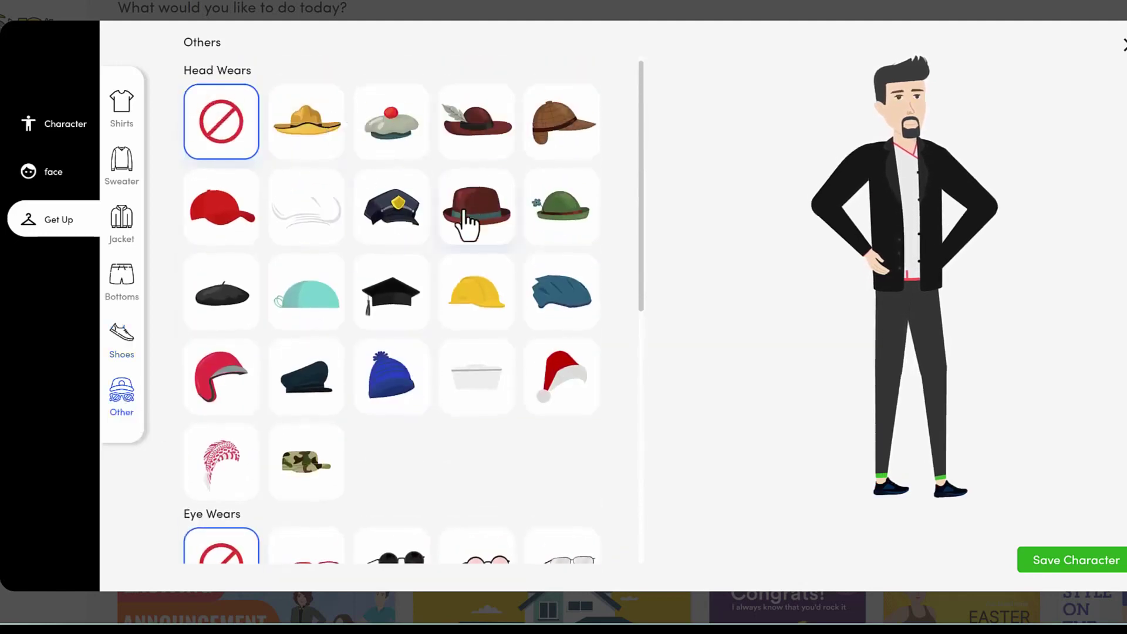
left_click(484, 218)
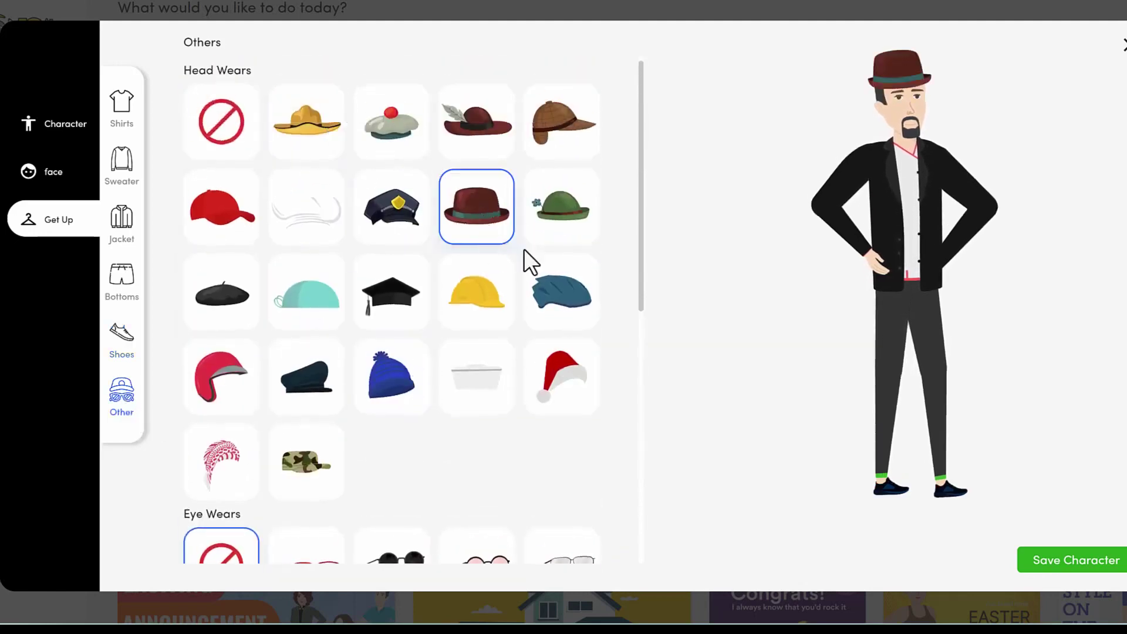
left_click(238, 136)
left_click(249, 370)
left_click(378, 380)
left_click(493, 395)
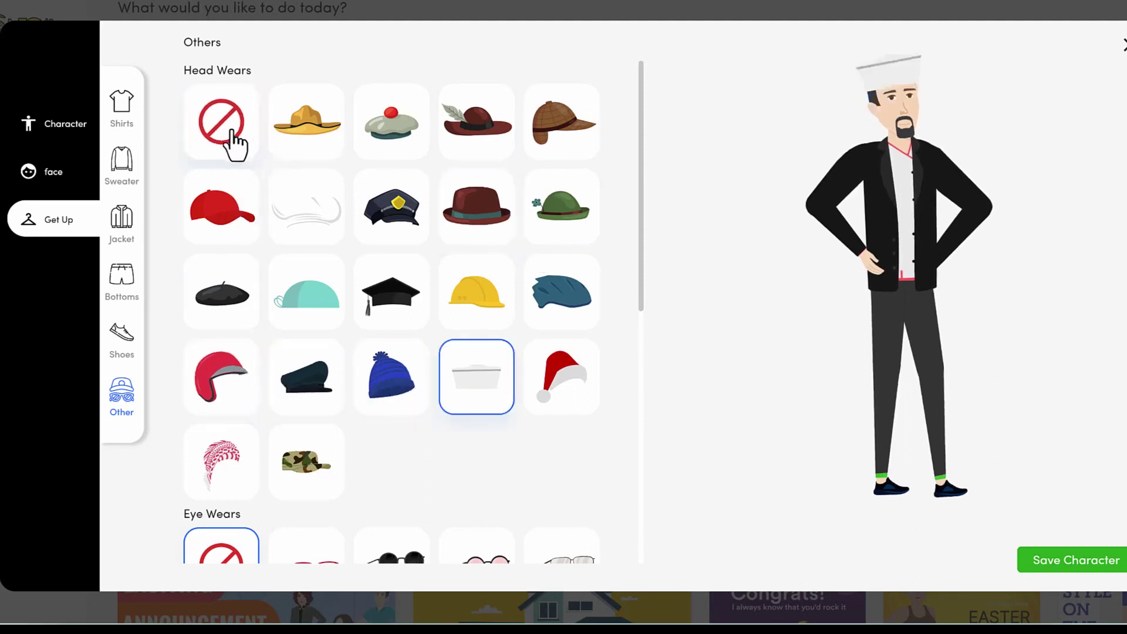
left_click(234, 143)
Step: Give the man rimless glasses from Eye Wears
scroll(444, 361, "down", 3)
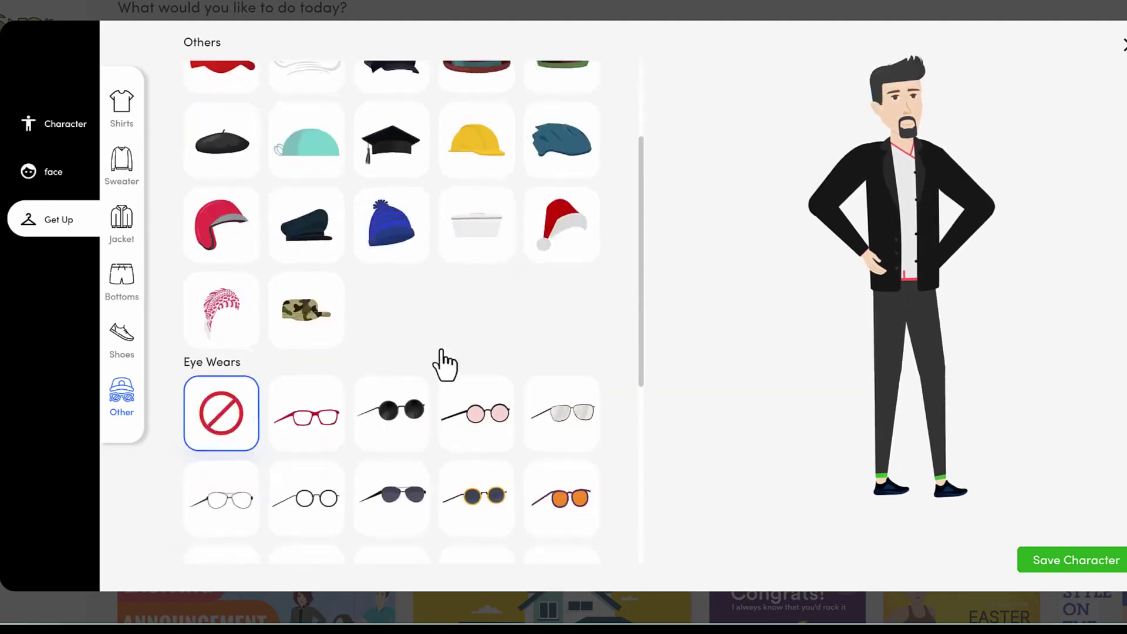
left_click(562, 431)
scroll(434, 268, "up", 2)
scroll(587, 399, "down", 3)
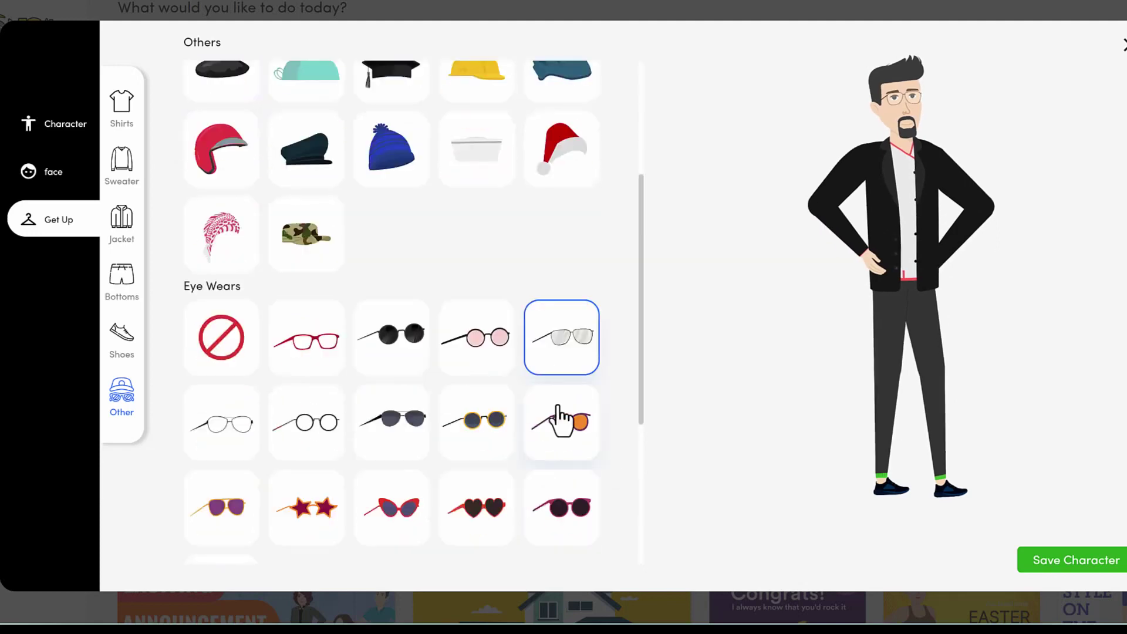
scroll(262, 385, "up", 4)
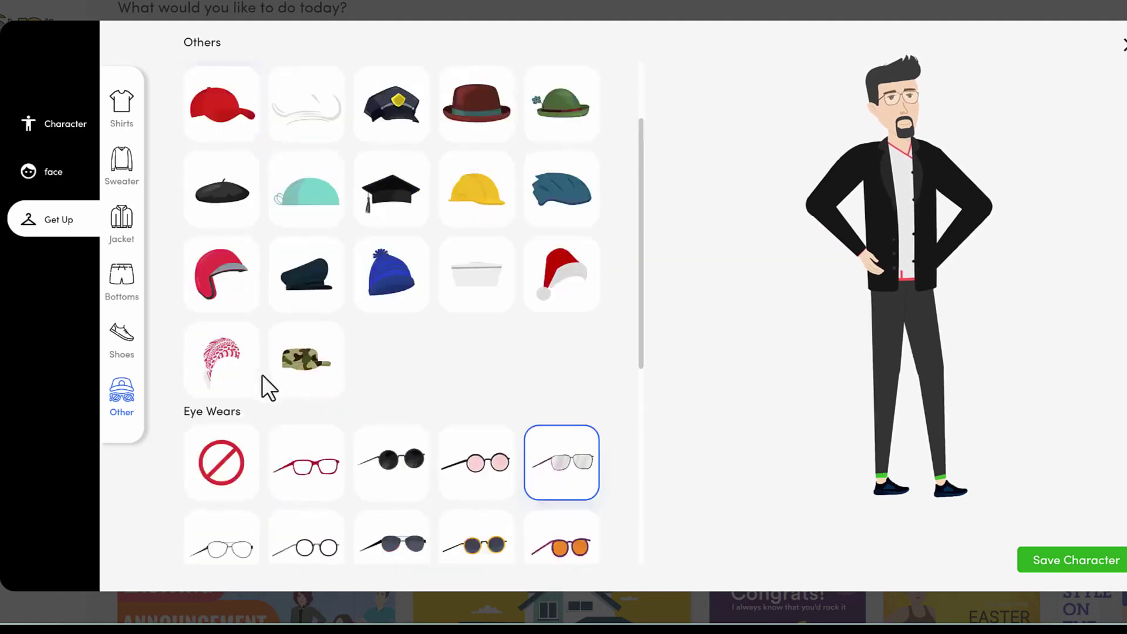
scroll(262, 385, "down", 1)
scroll(244, 287, "up", 1)
scroll(235, 328, "down", 5)
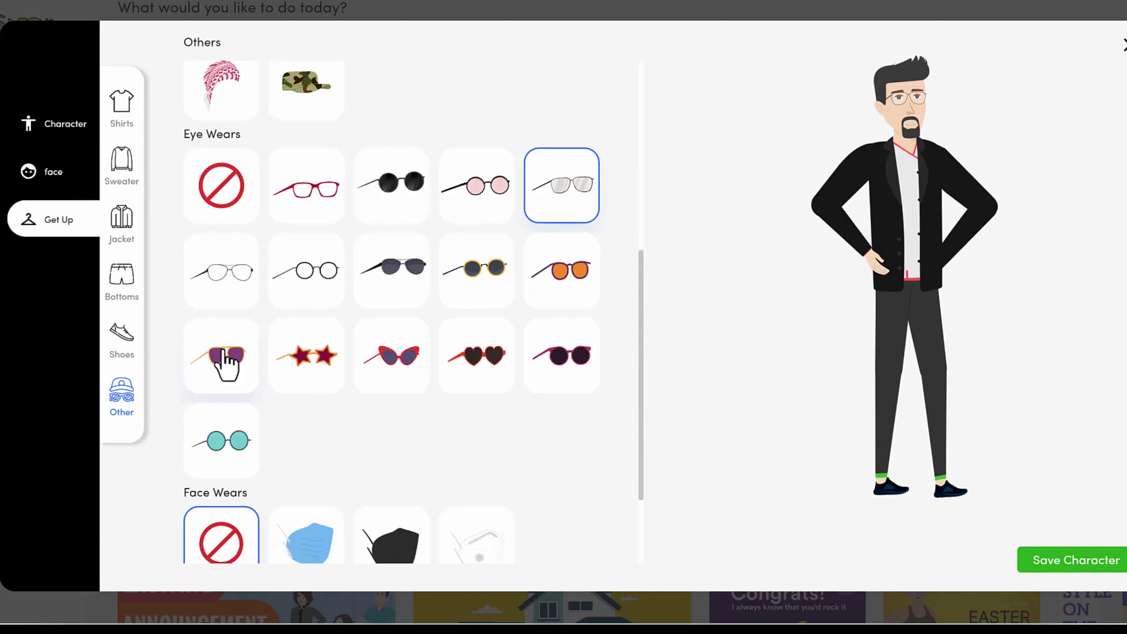
scroll(274, 356, "down", 2)
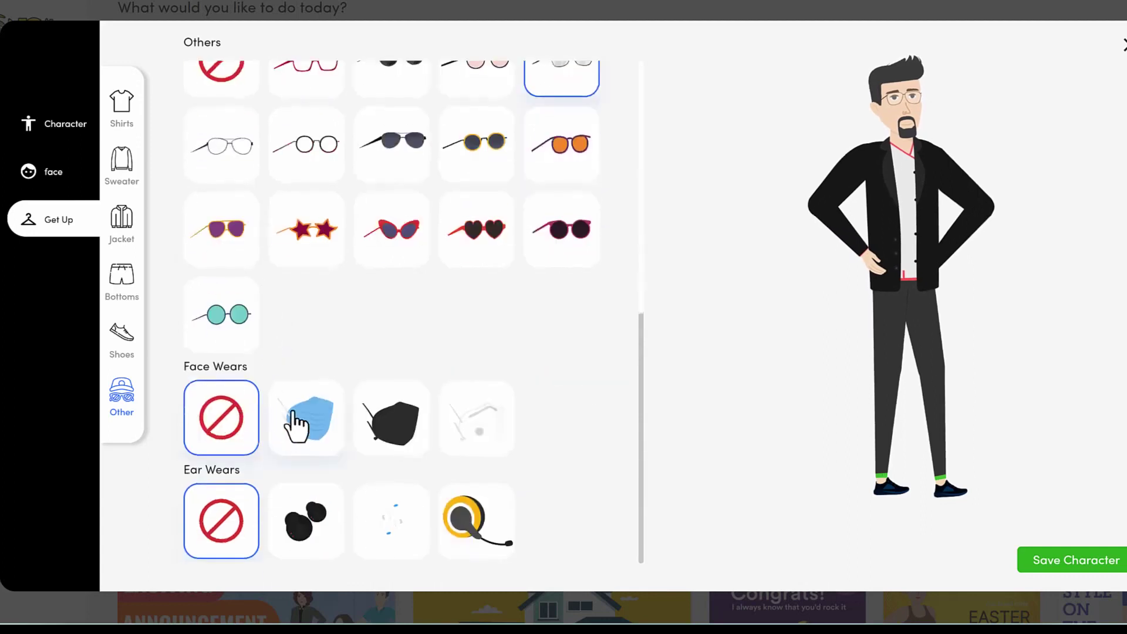
Step: Try blue, black and white masks plus headset and earbuds, then remove them all
left_click(324, 436)
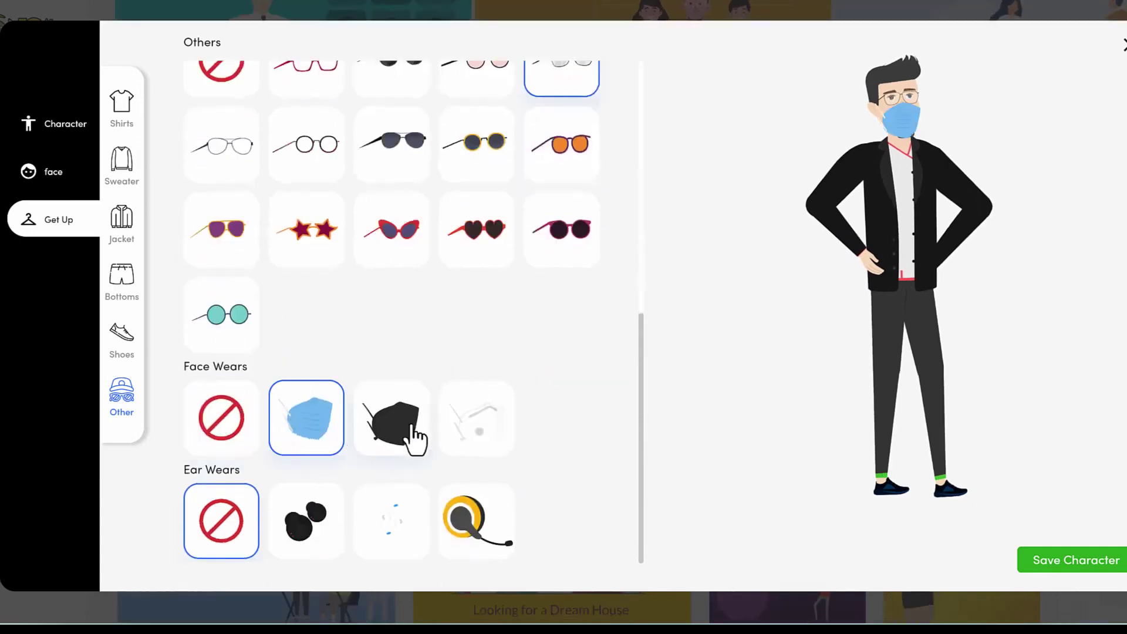
left_click(411, 434)
left_click(484, 427)
left_click(441, 523)
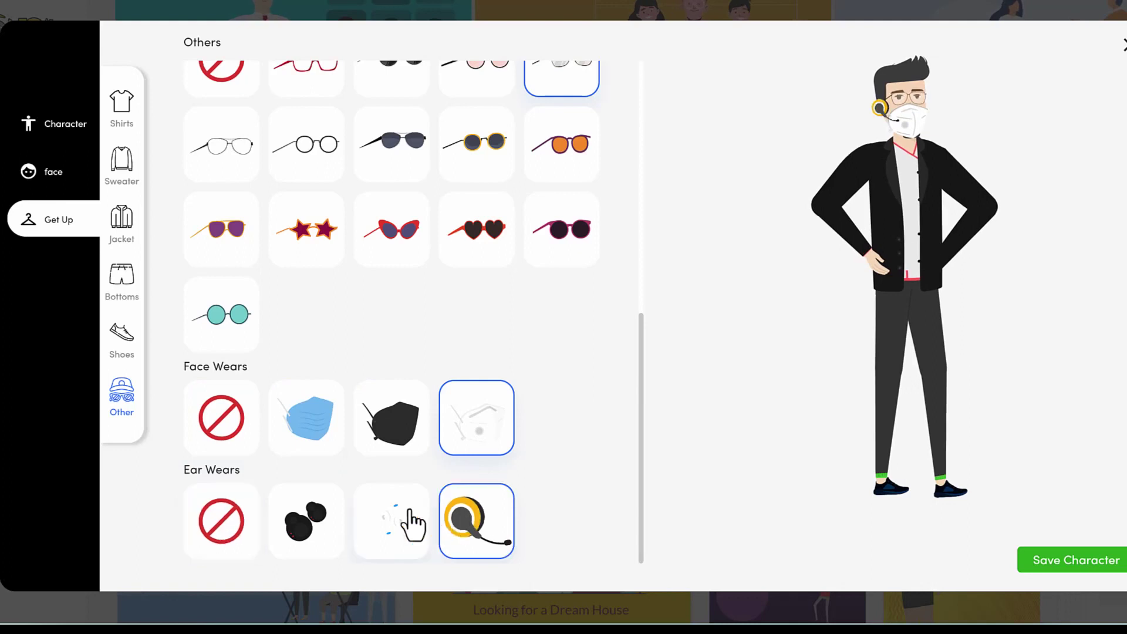
left_click(376, 524)
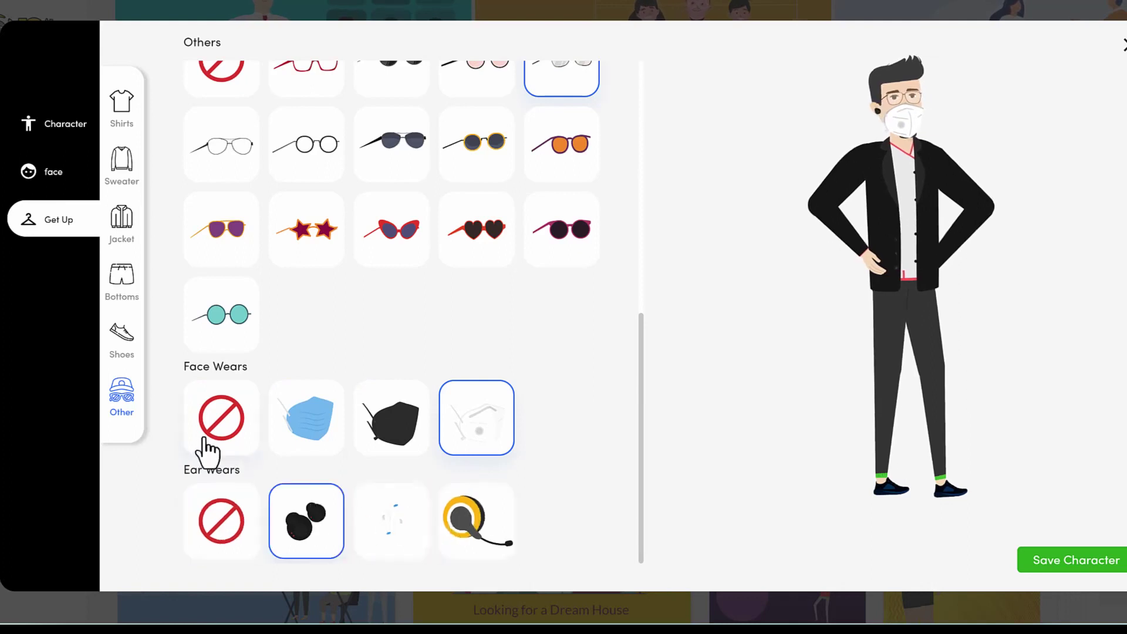
left_click(250, 437)
left_click(235, 525)
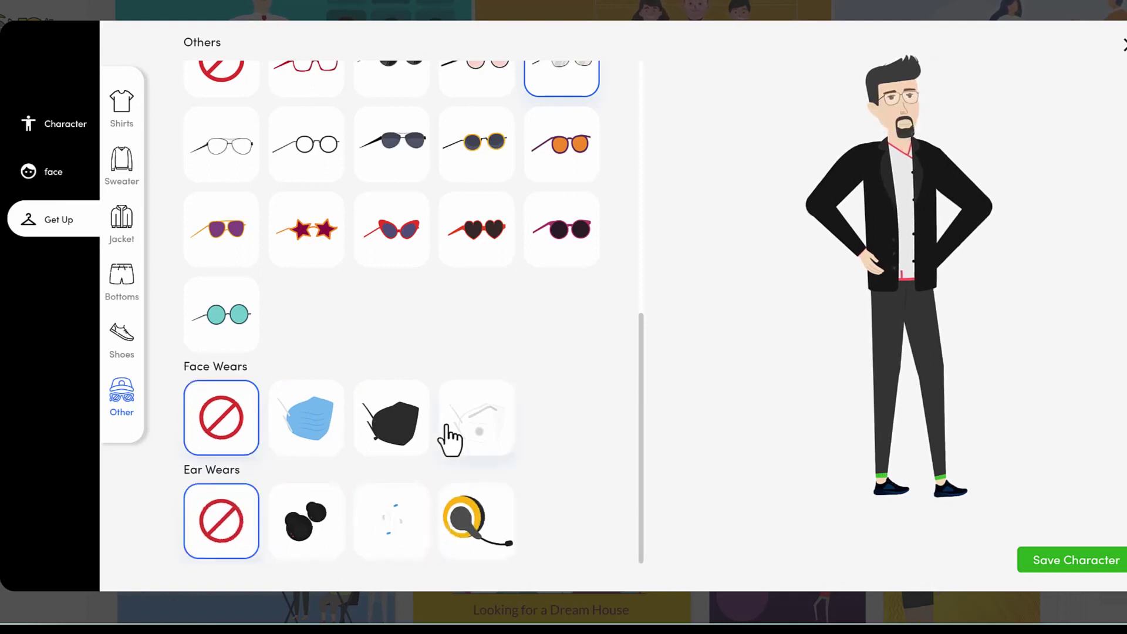
scroll(478, 370, "up", 8)
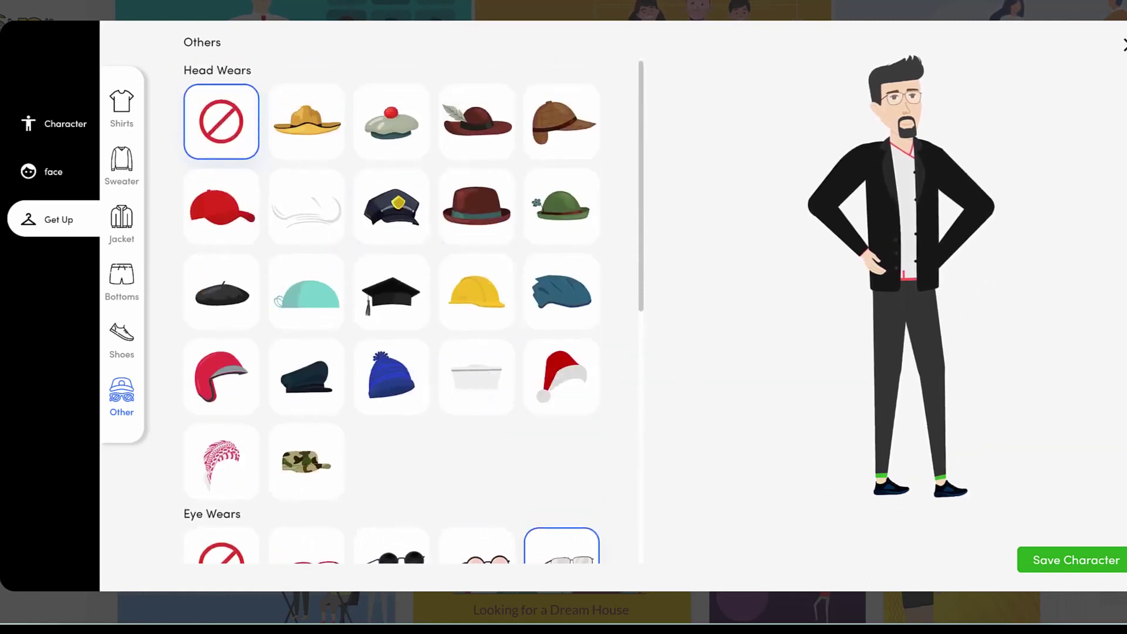
Step: Save the character, then enlarge him and move him right in the house scene
left_click(1106, 570)
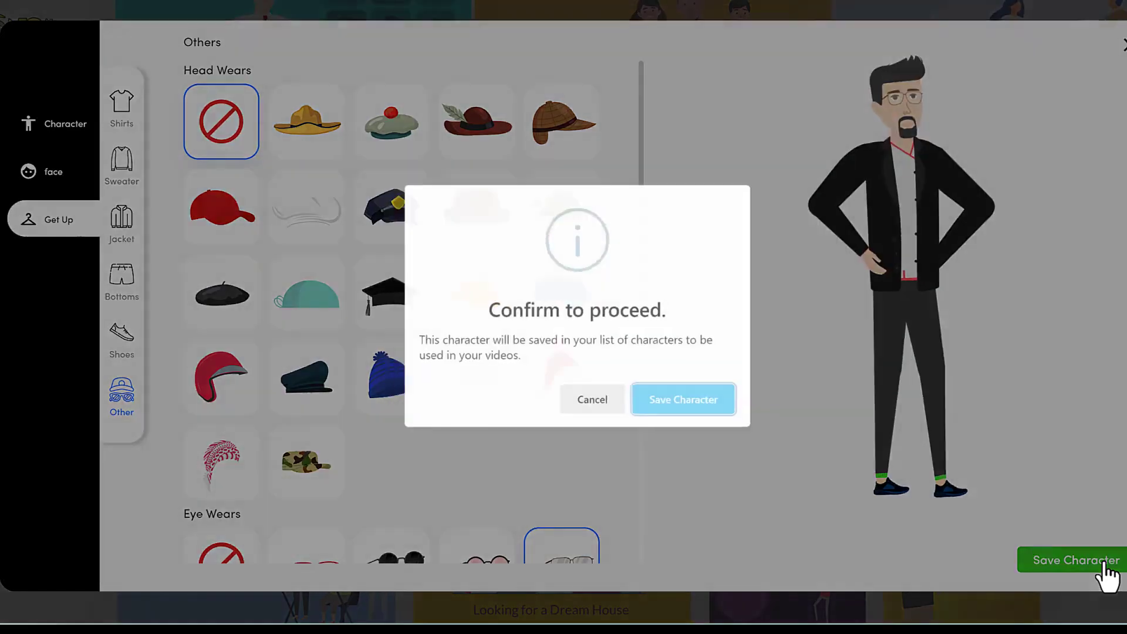
left_click(701, 414)
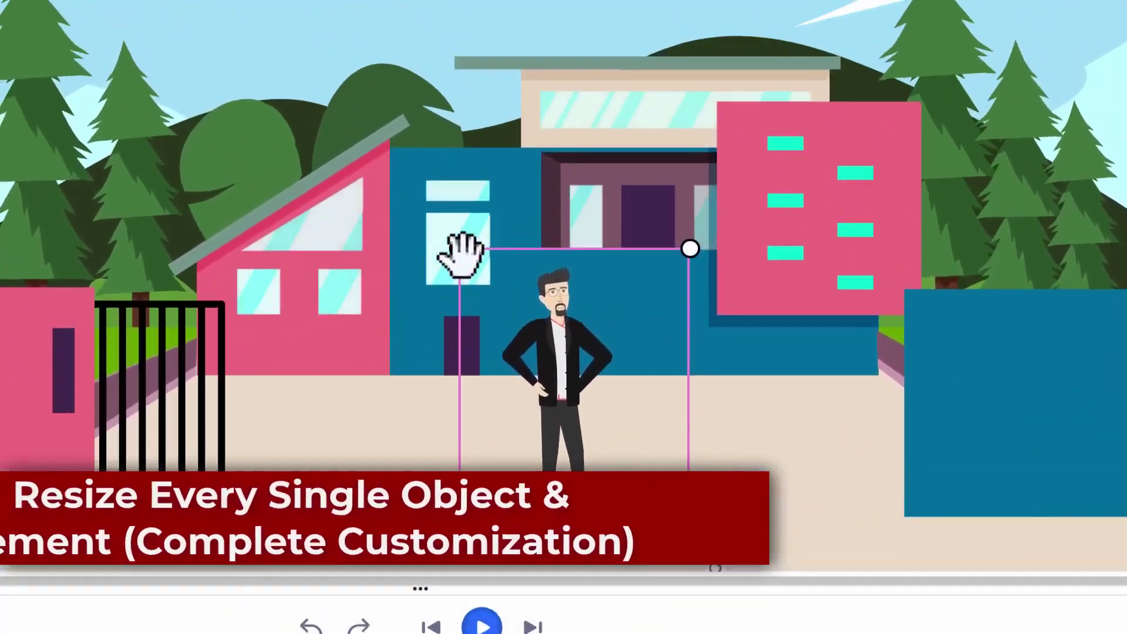
left_click_drag(459, 248, 125, 18)
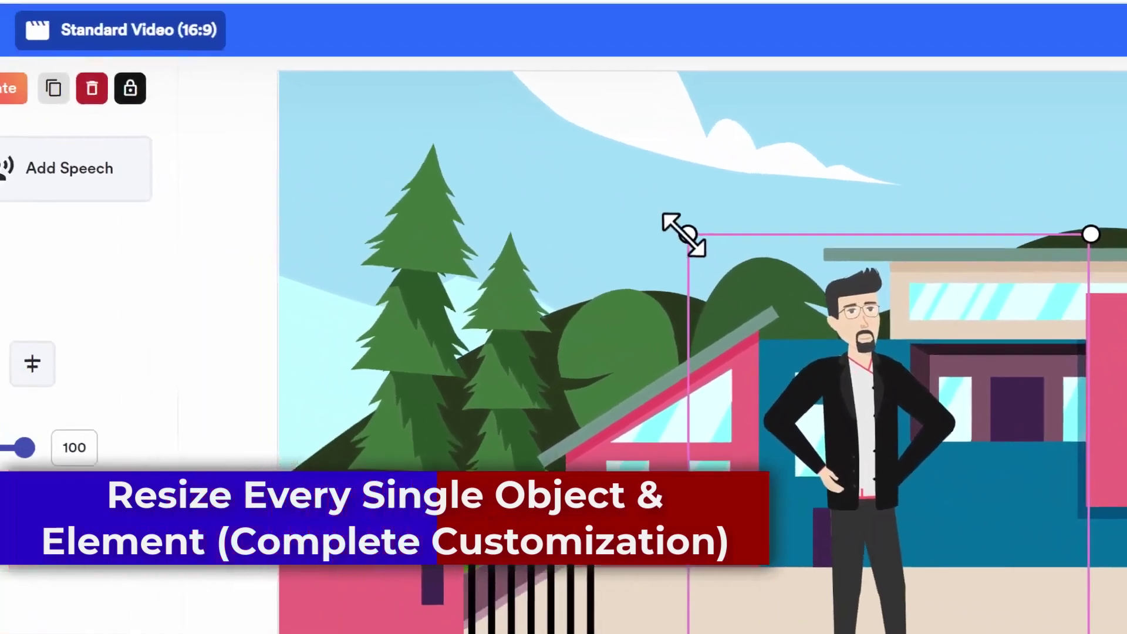
left_click_drag(451, 133, 378, 38)
left_click_drag(587, 141, 611, 121)
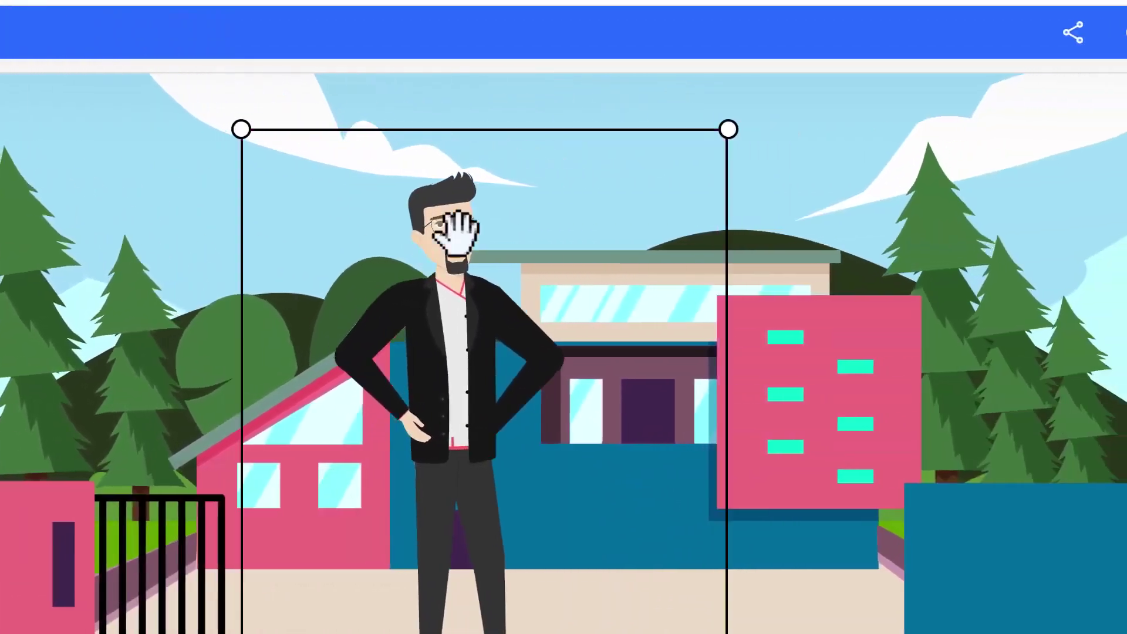
left_click_drag(458, 232, 516, 235)
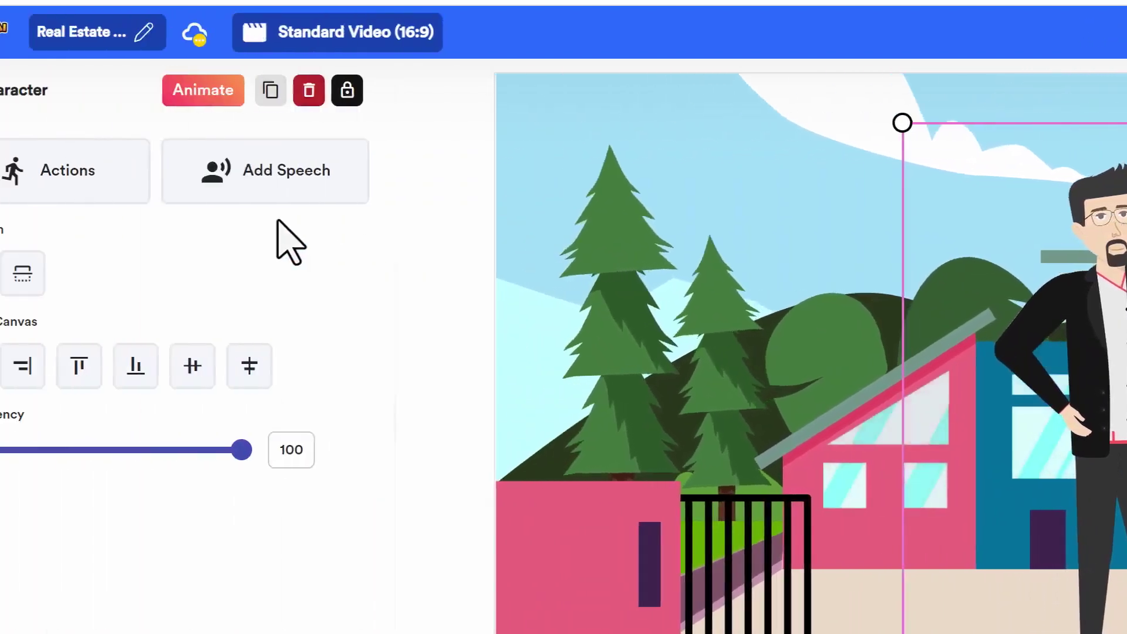
left_click(78, 179)
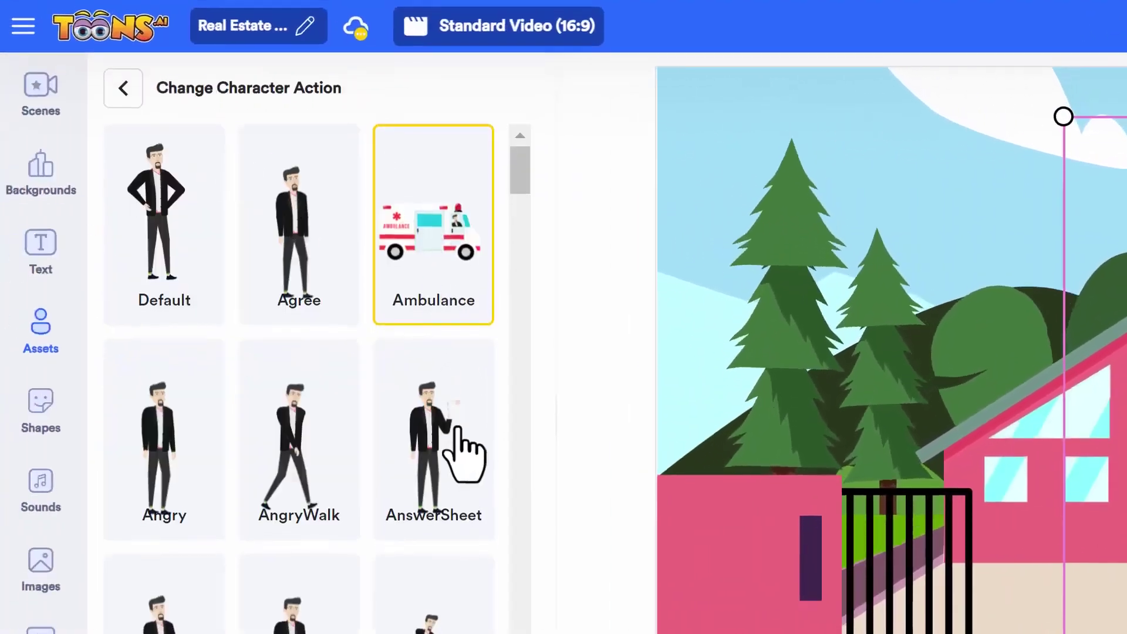
Step: Try Bike, Bike1 and BoardTalk actions, then apply BooksHold so he carries books
scroll(465, 452, "down", 4)
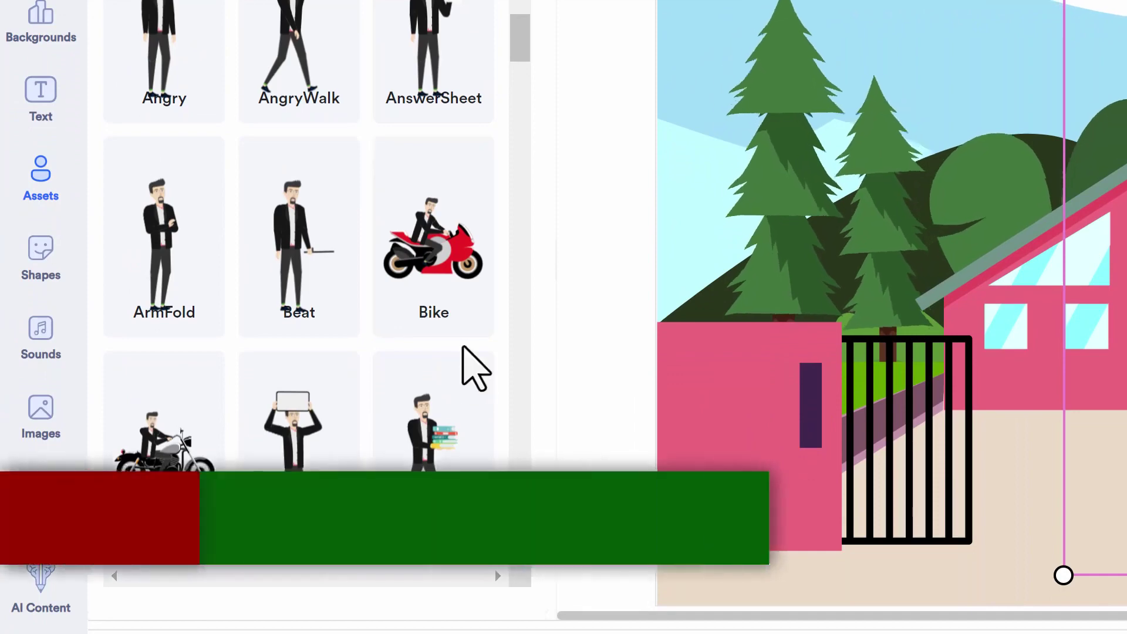
left_click(466, 267)
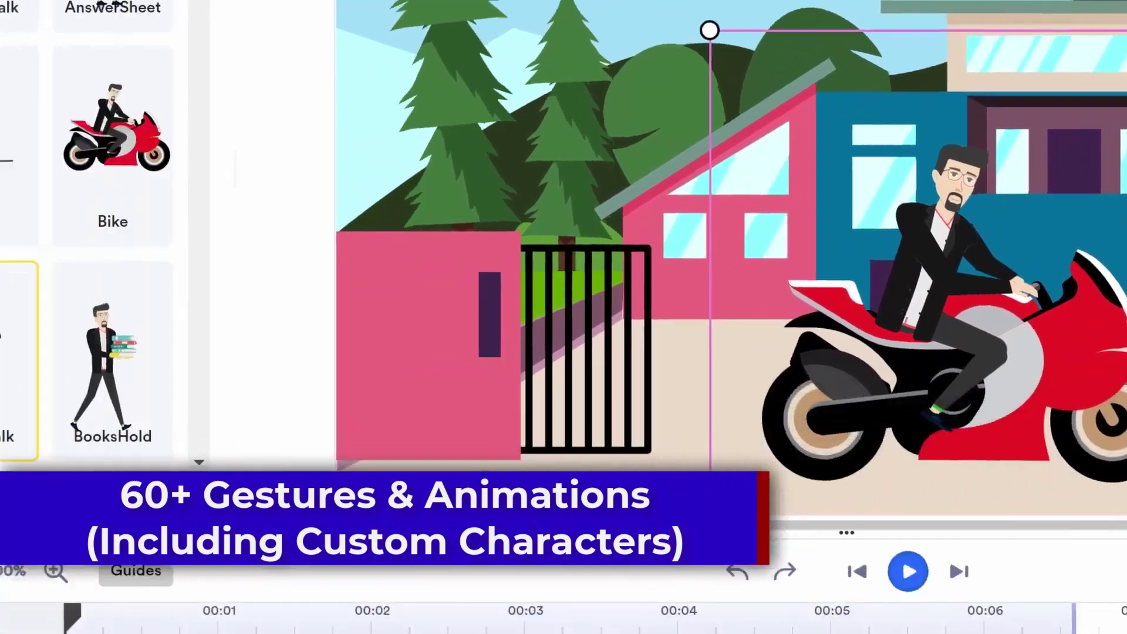
left_click(189, 299)
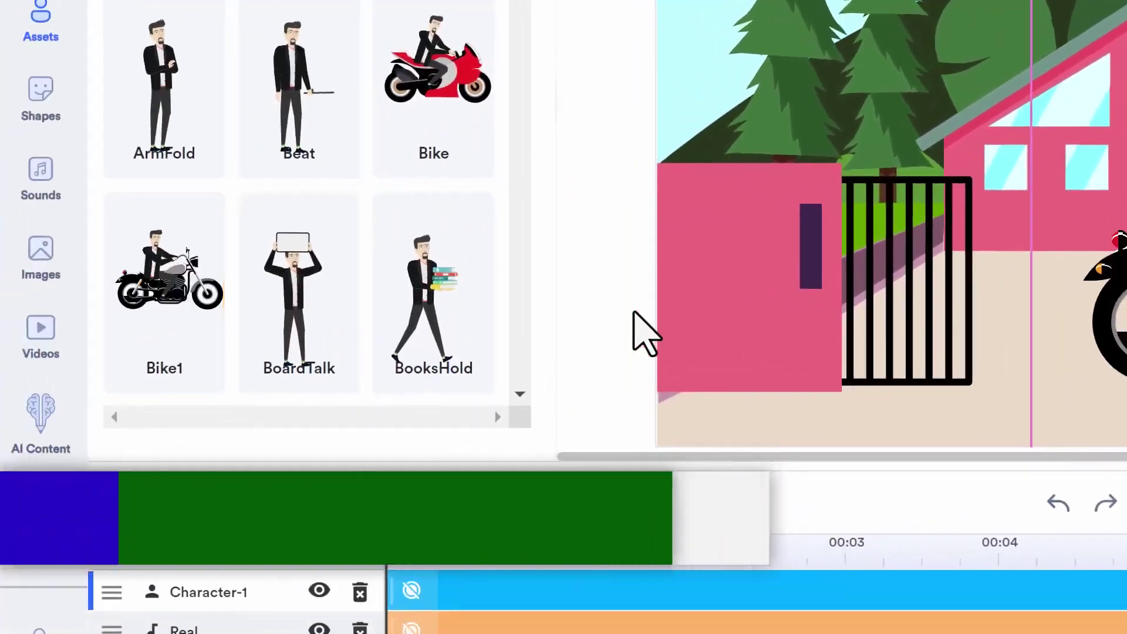
left_click(298, 289)
left_click(460, 307)
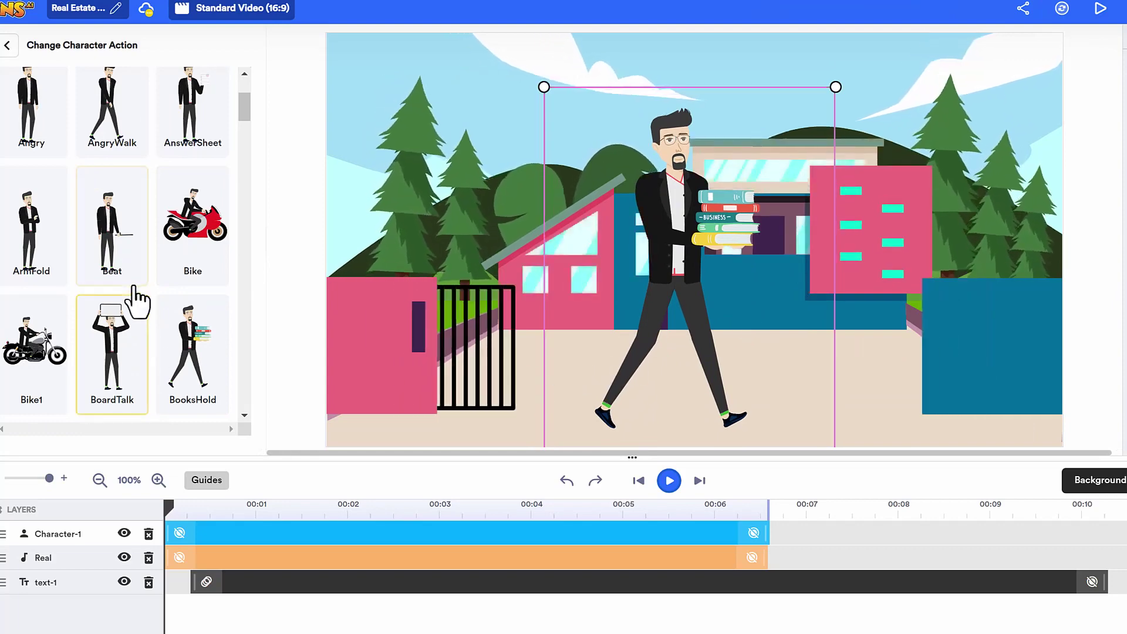
scroll(158, 276, "up", 3)
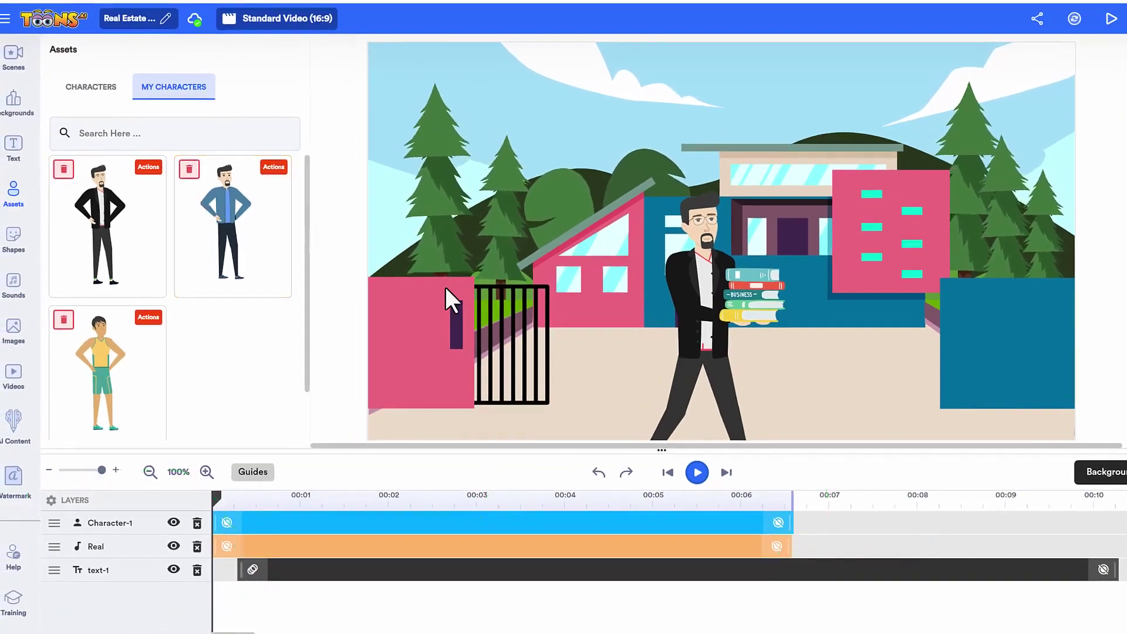
Step: Add the Good Vibes text sticker, shrink it and place it on the pink building
left_click(13, 147)
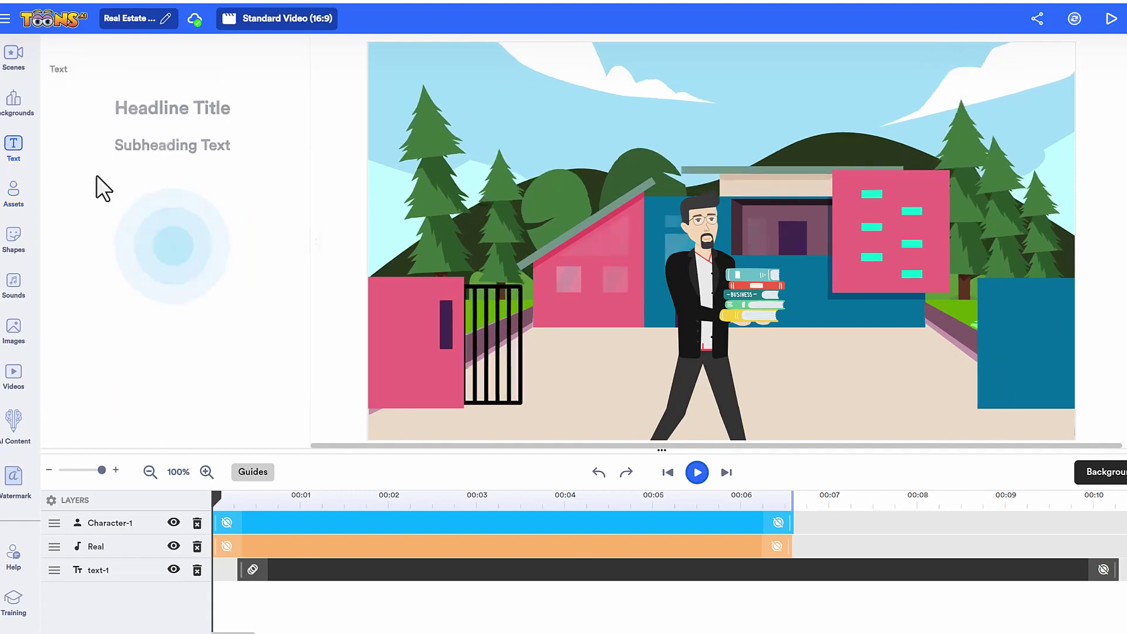
left_click(73, 226)
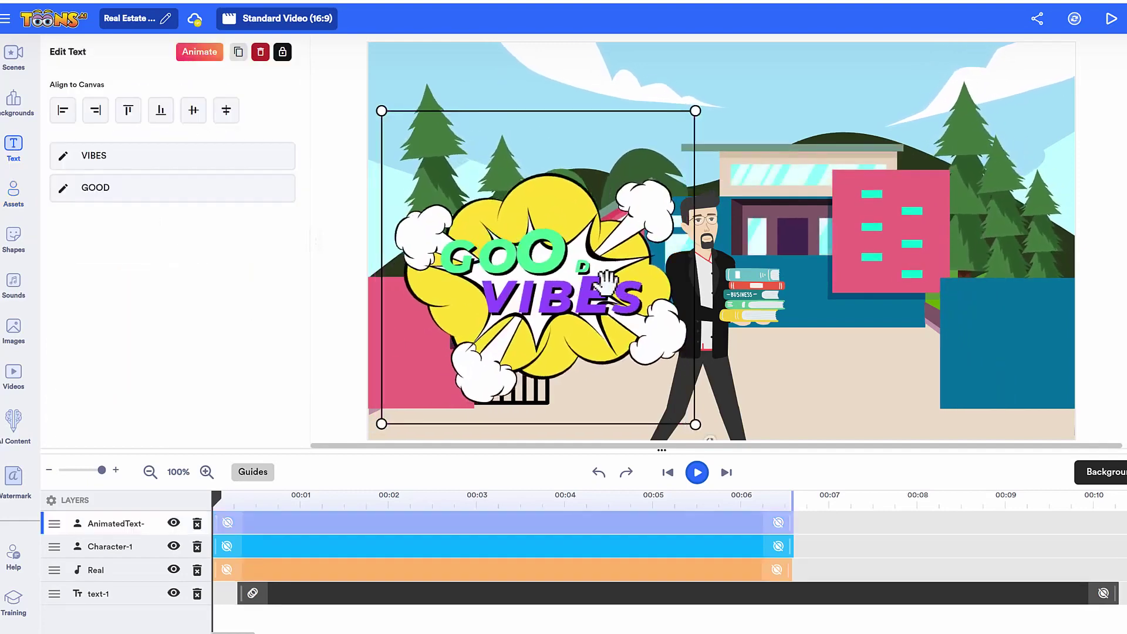
left_click_drag(610, 300, 987, 307)
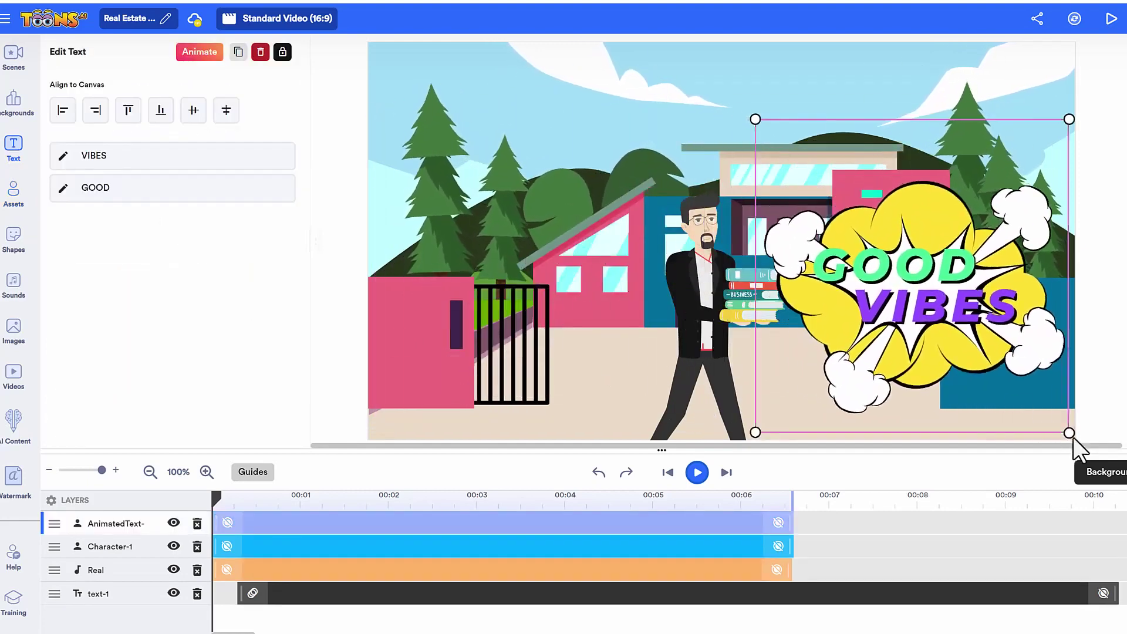
left_click_drag(1069, 434, 972, 331)
left_click_drag(877, 238, 938, 341)
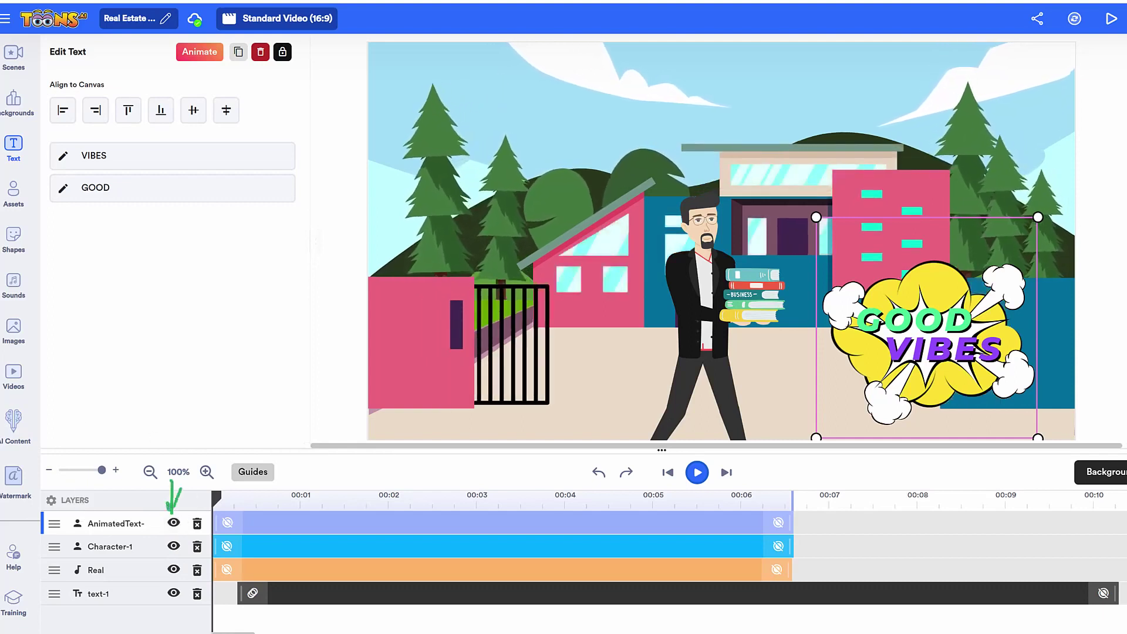
Step: Hide the GOOD VIBES sticker layer and scrub the scene to preview the FOR SALE headline
left_click(173, 523)
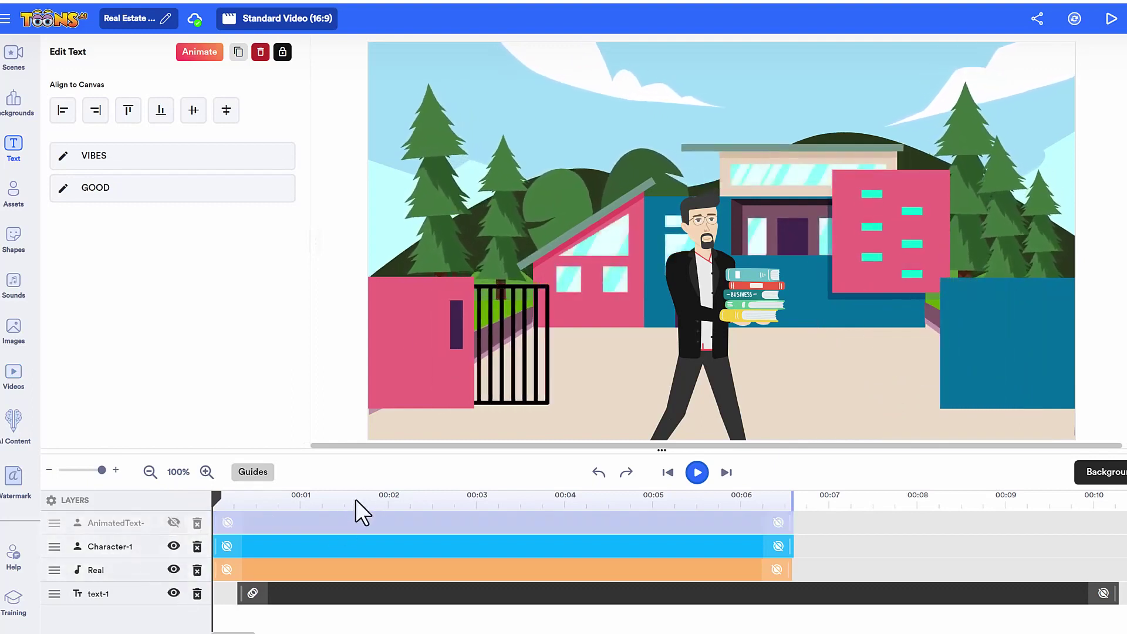
left_click_drag(354, 499, 365, 502)
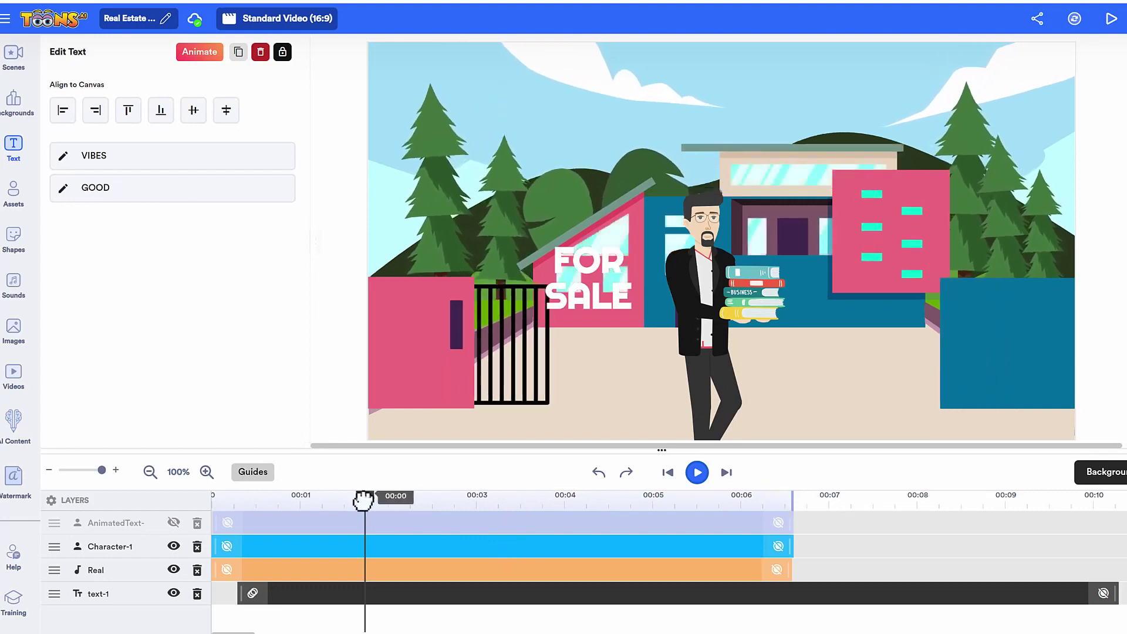
left_click_drag(369, 504, 206, 503)
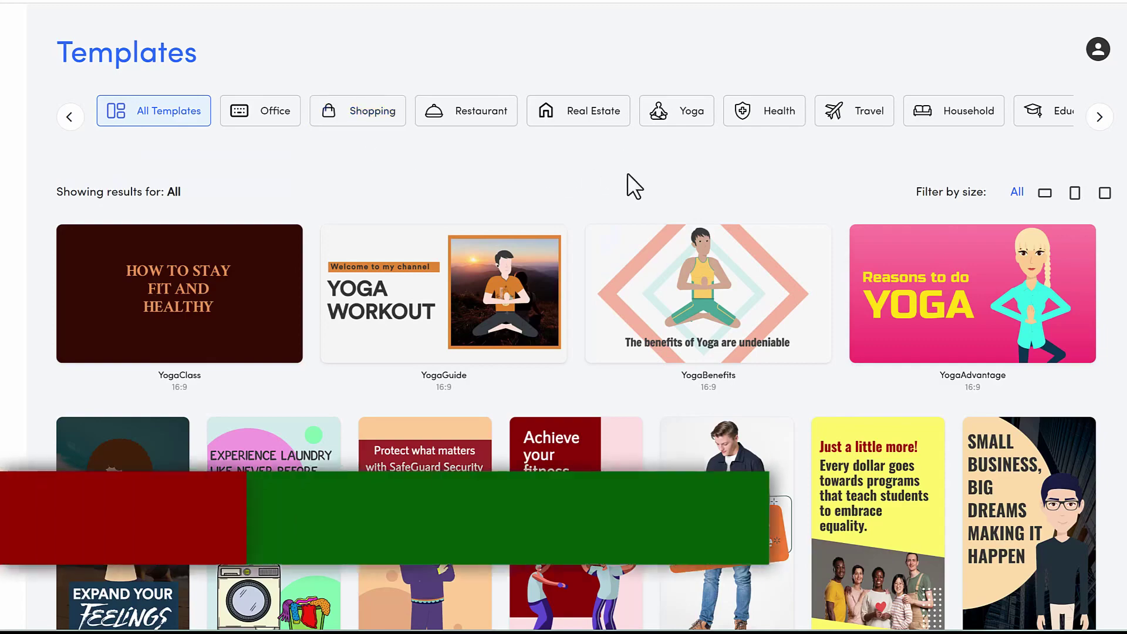
Step: Compare the 16:9, 9:16 and 1:1 template filters, settle on 16:9, and scroll to MothersDay
left_click(1045, 195)
left_click(1072, 195)
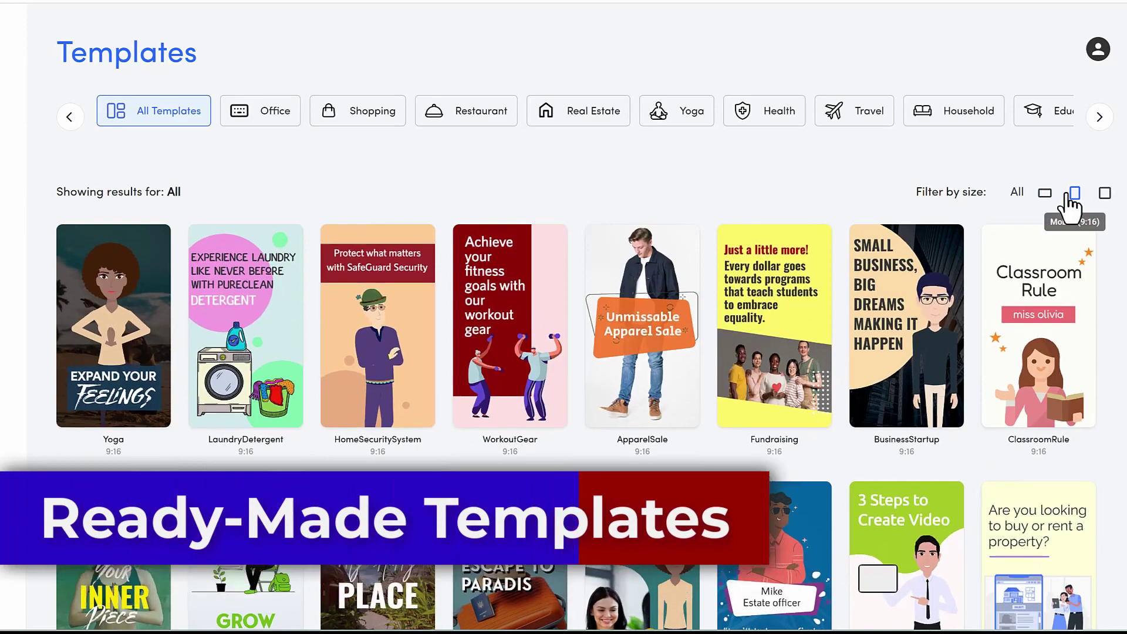
left_click(1105, 194)
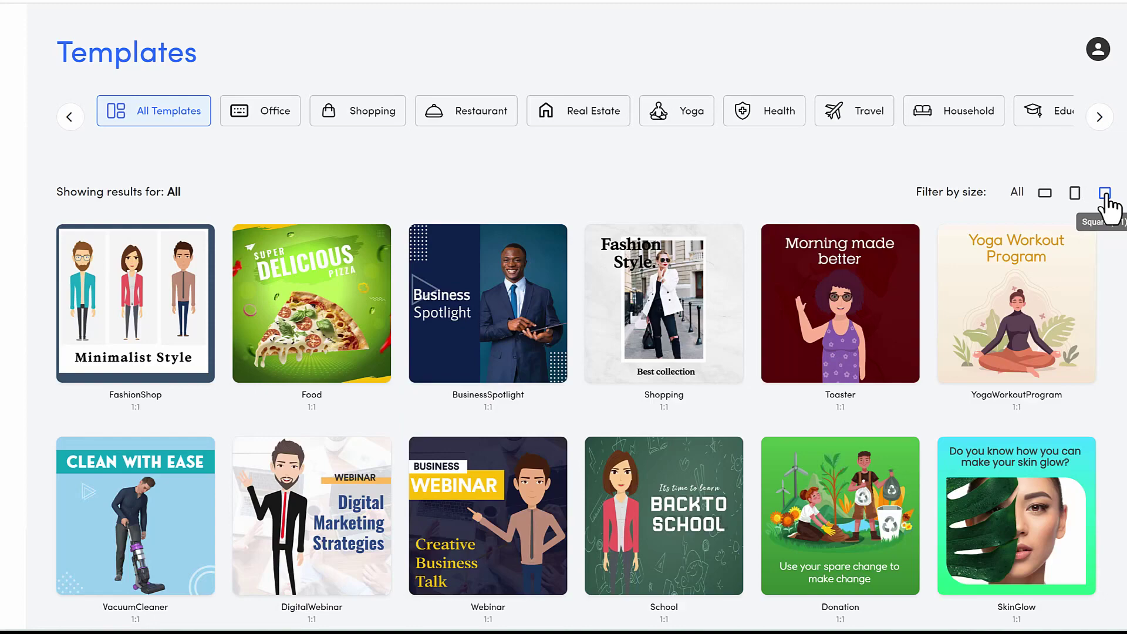
left_click(1046, 196)
scroll(589, 300, "down", 5)
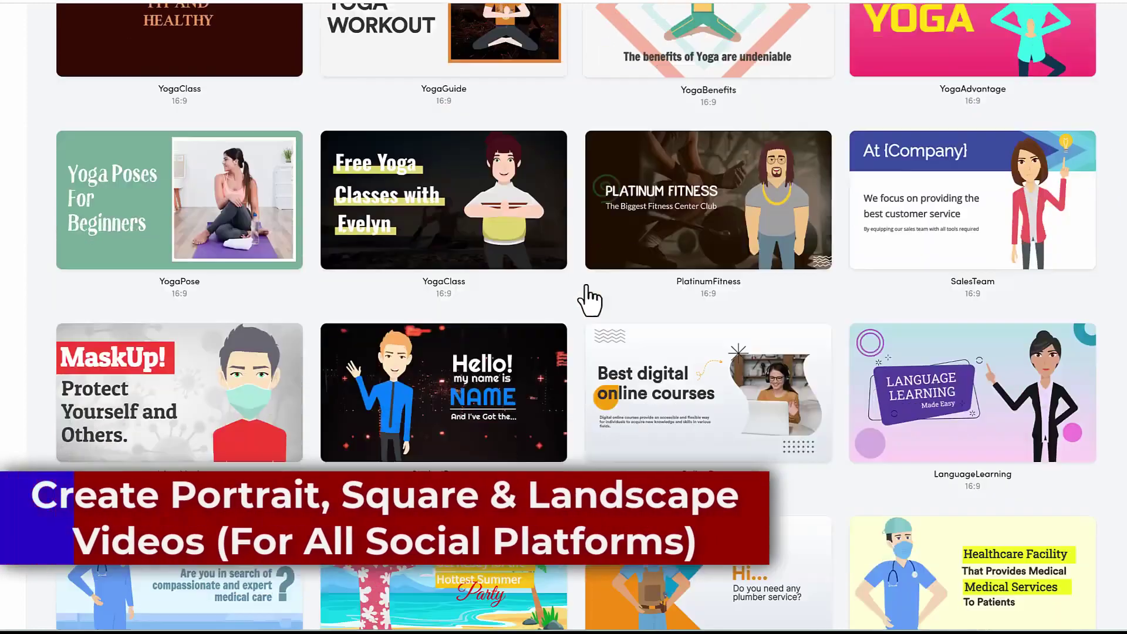
scroll(589, 297, "down", 2)
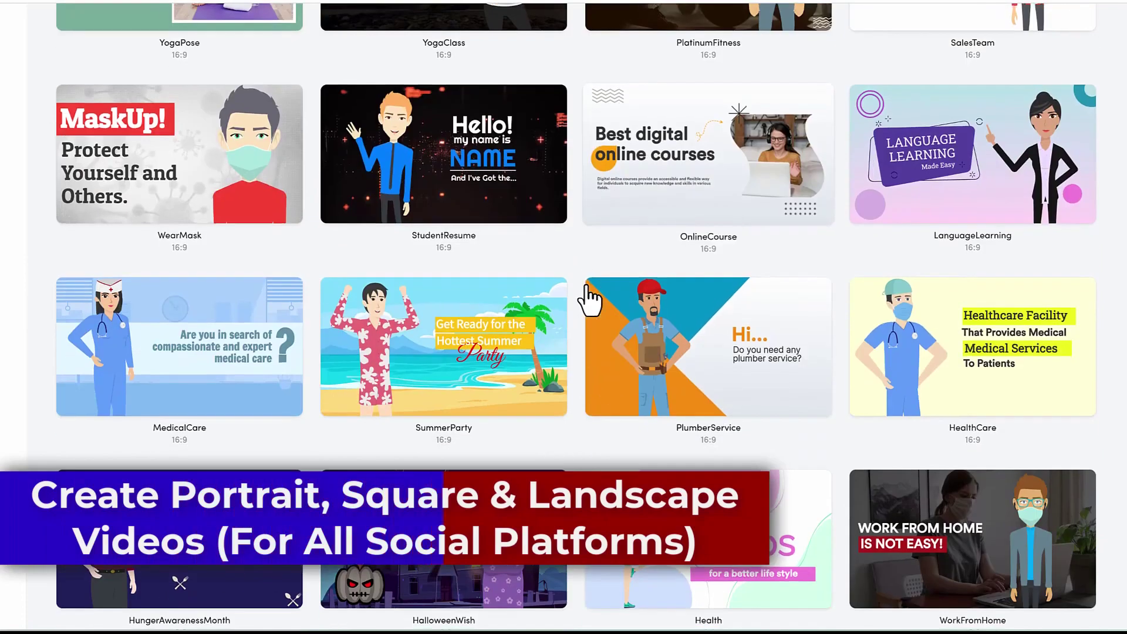
scroll(588, 299, "down", 2)
scroll(510, 223, "down", 6)
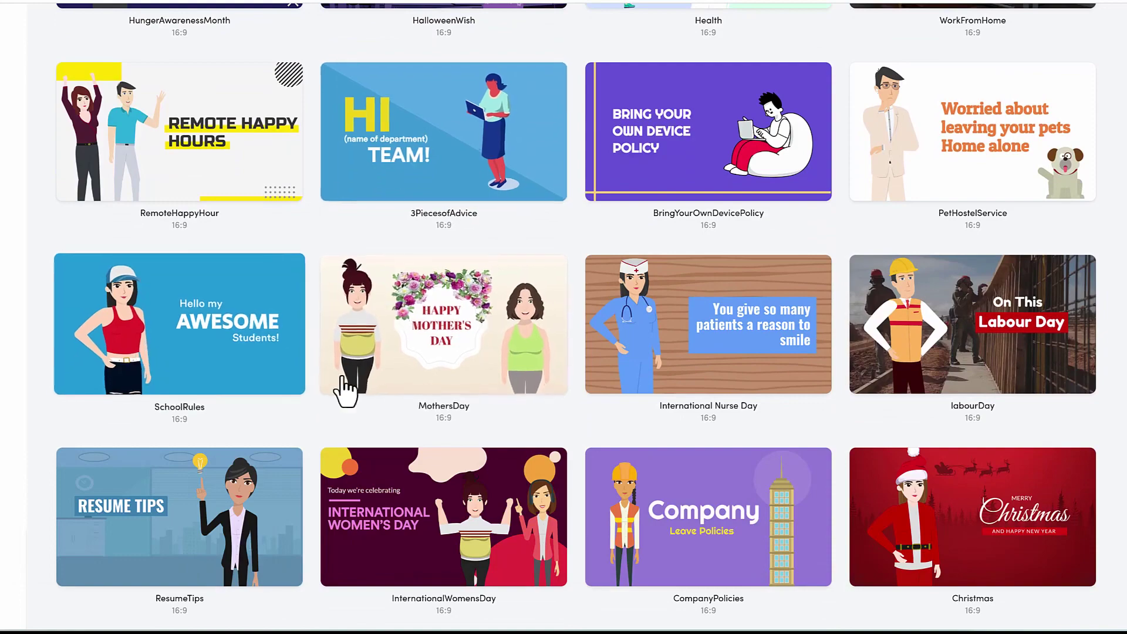
Step: Load the MothersDay template into the editor and preview its opening slide animation
left_click(453, 355)
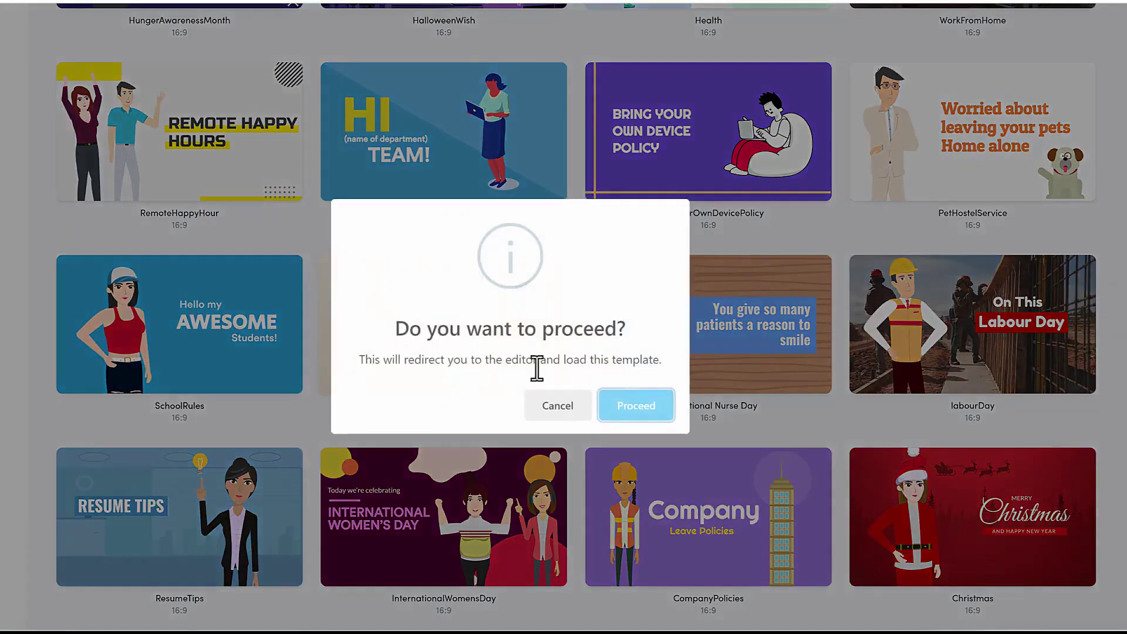
left_click(636, 405)
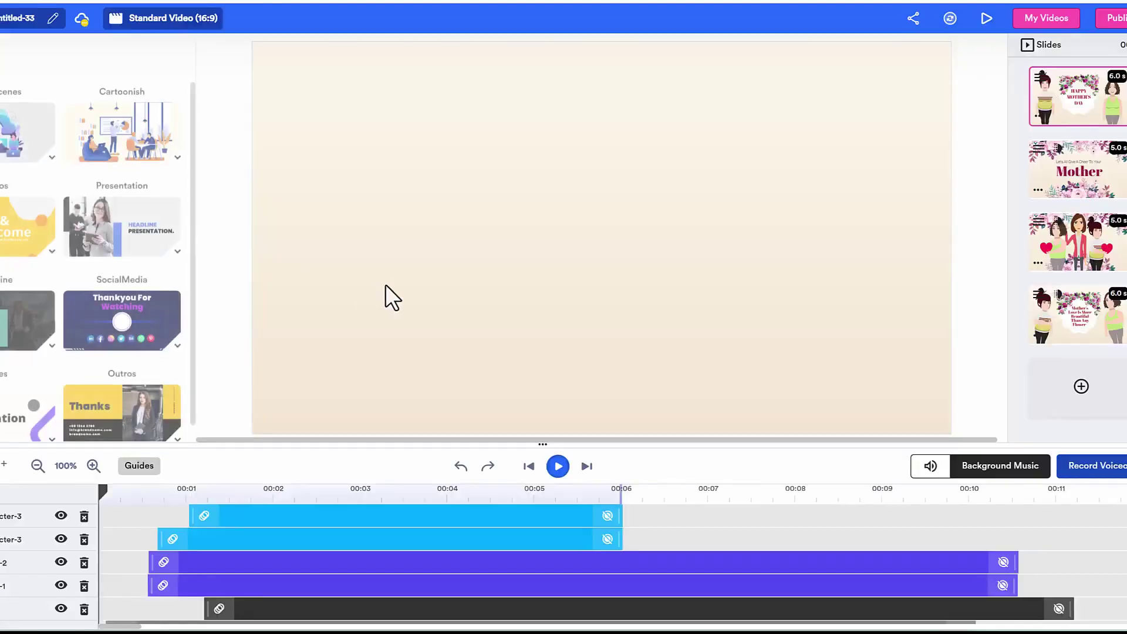
left_click_drag(217, 490, 519, 491)
Step: Scrub a little further through the slide, then switch to the third slide
scroll(714, 513, "down", 1)
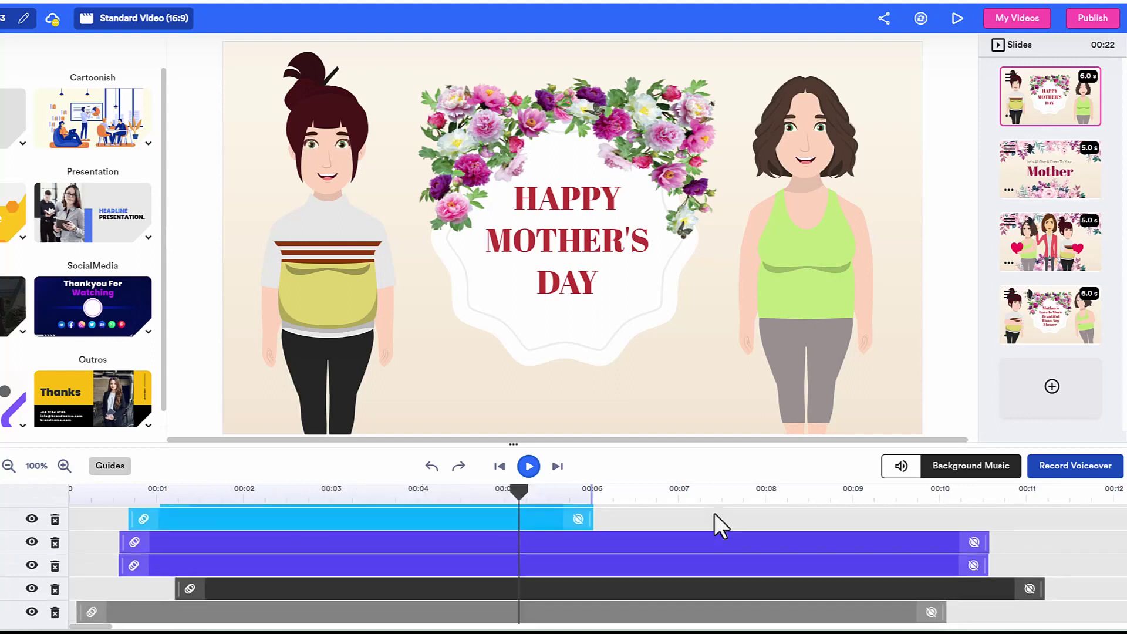
scroll(714, 514, "up", 1)
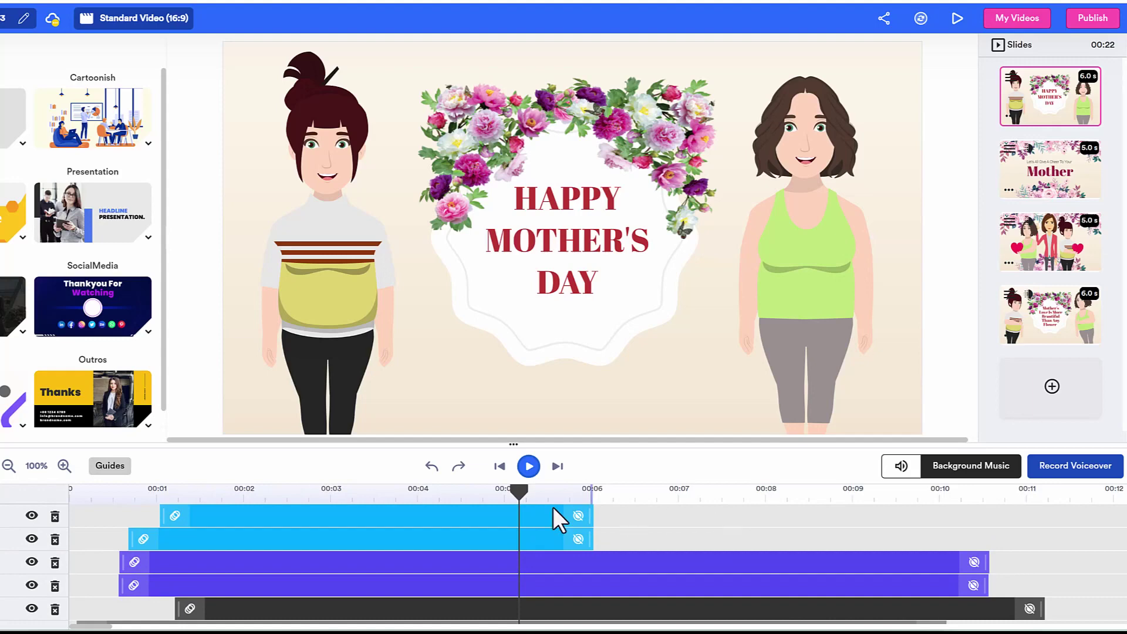
left_click_drag(519, 492, 546, 492)
scroll(743, 554, "down", 1)
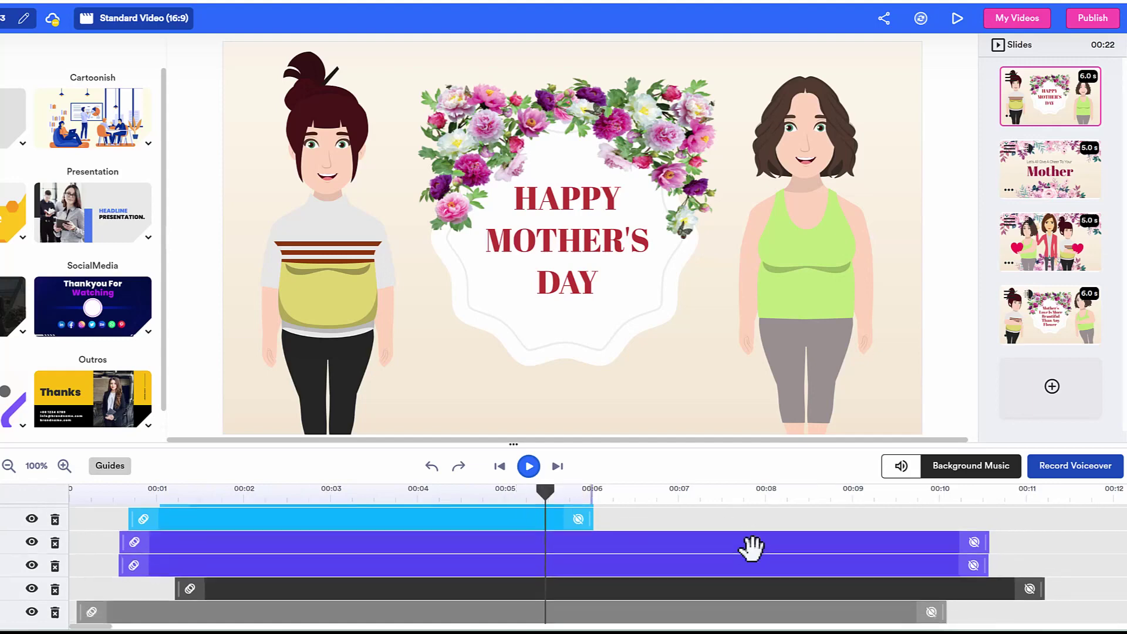
scroll(752, 548, "up", 1)
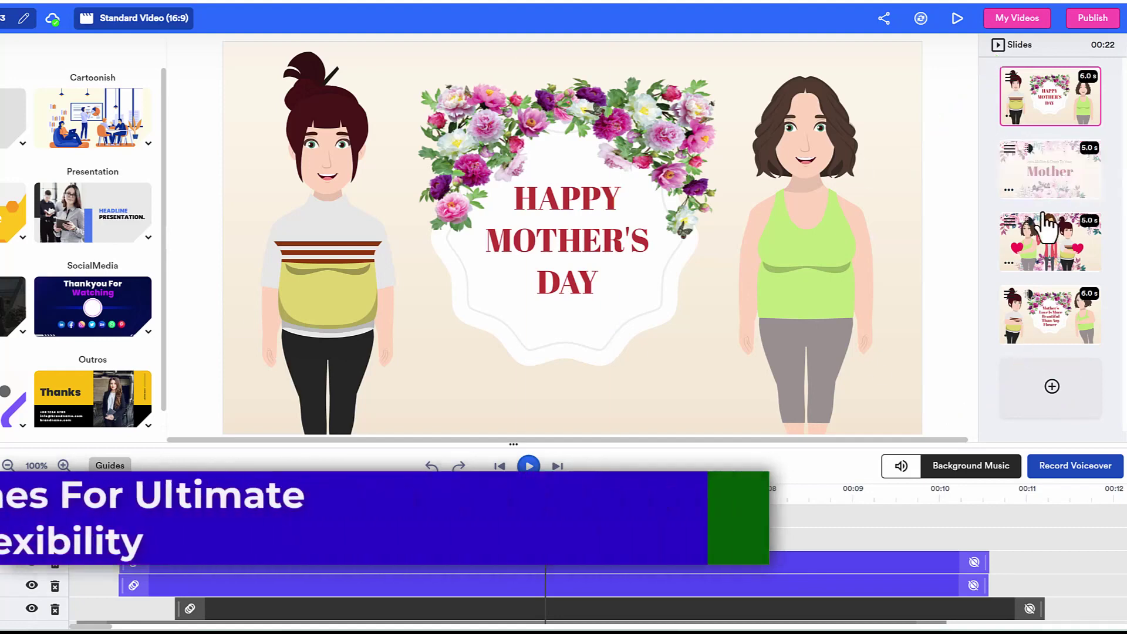
left_click(1039, 247)
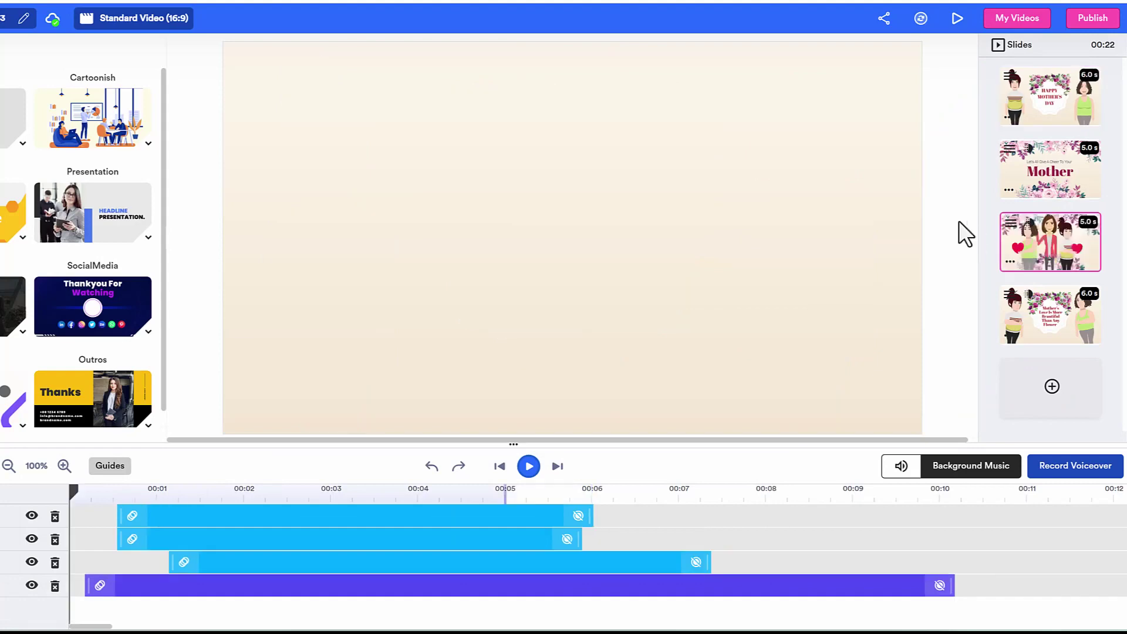
Step: On the third slide, select one of the women and open her speech options
left_click_drag(276, 493, 293, 489)
left_click(543, 187)
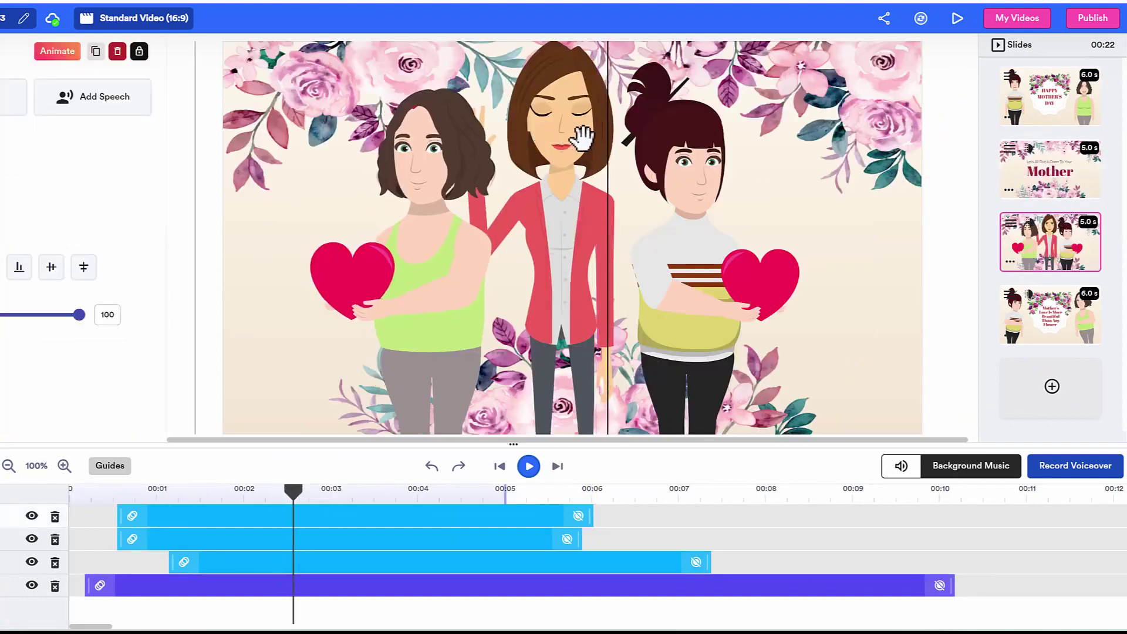
left_click(691, 151)
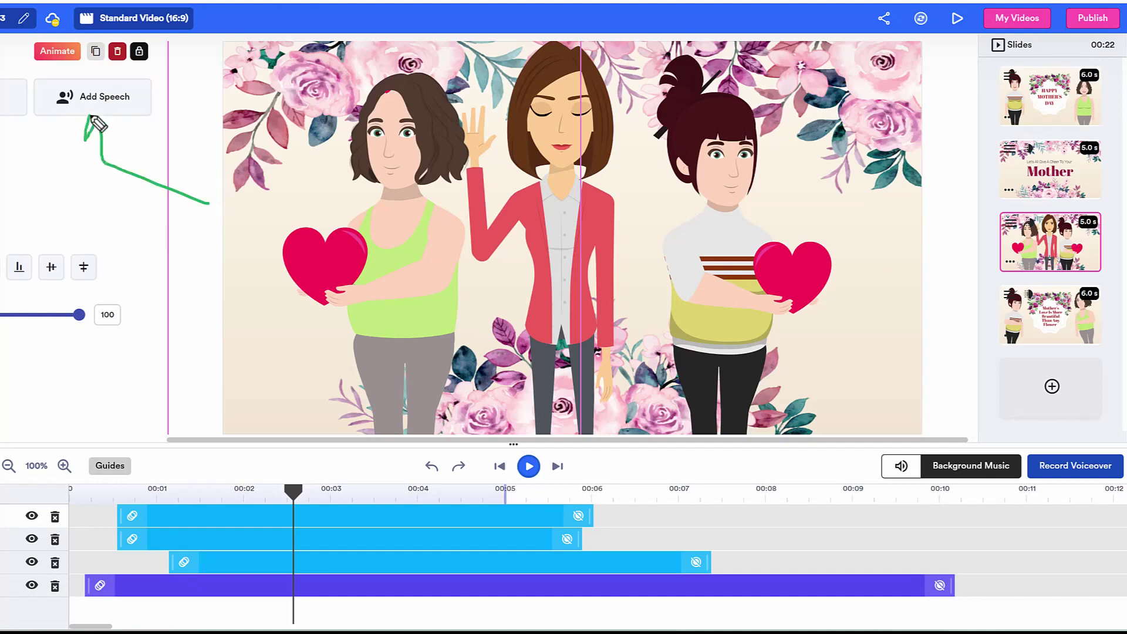
left_click(118, 101)
scroll(60, 124, "down", 1)
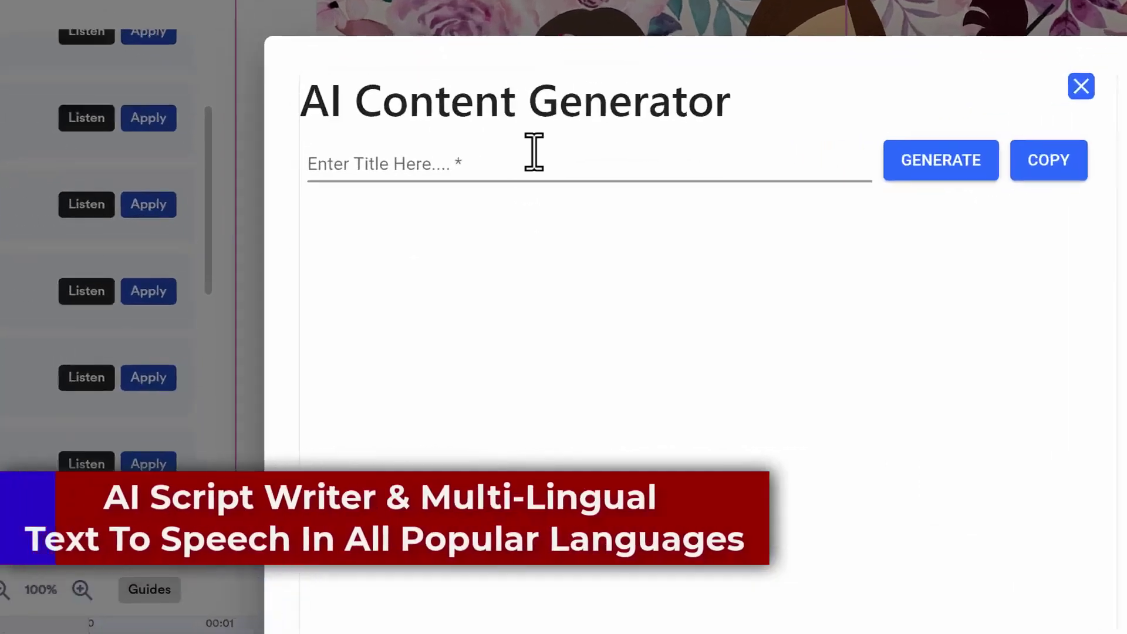
Step: Accept the suggested five best Mother's Day gift ideas title and generate the AI script
left_click(543, 169)
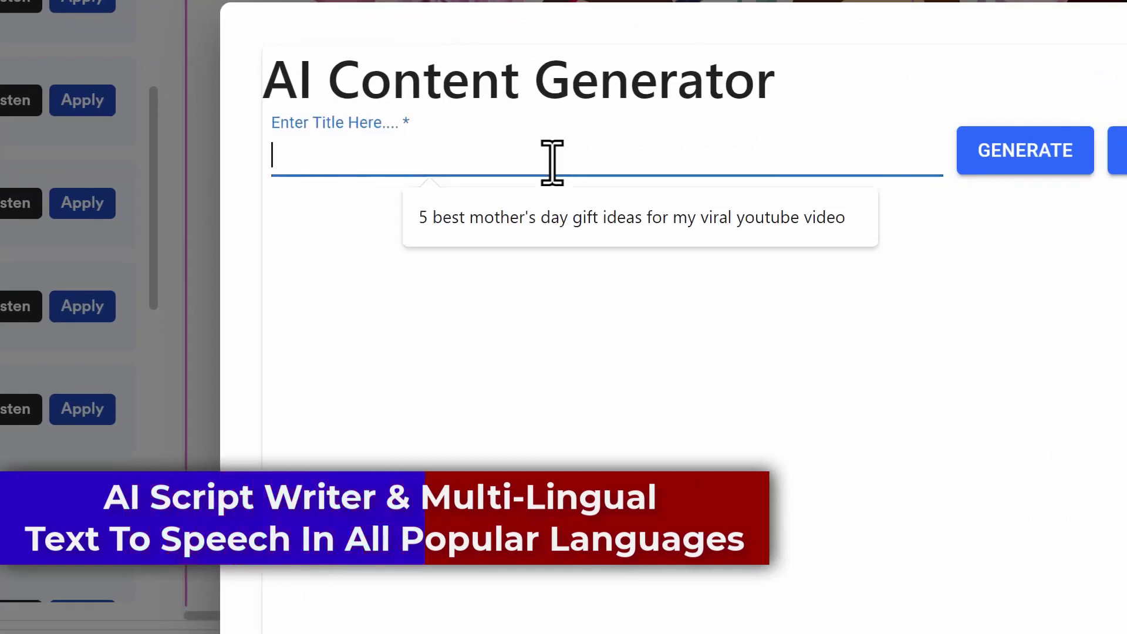
key("Down")
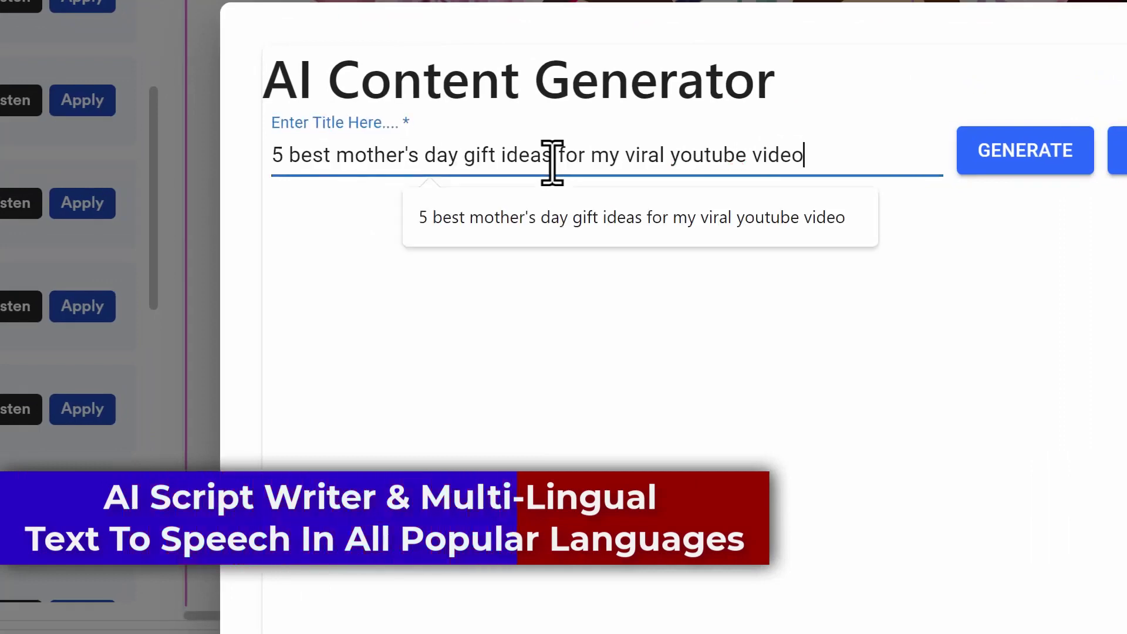
key("Return")
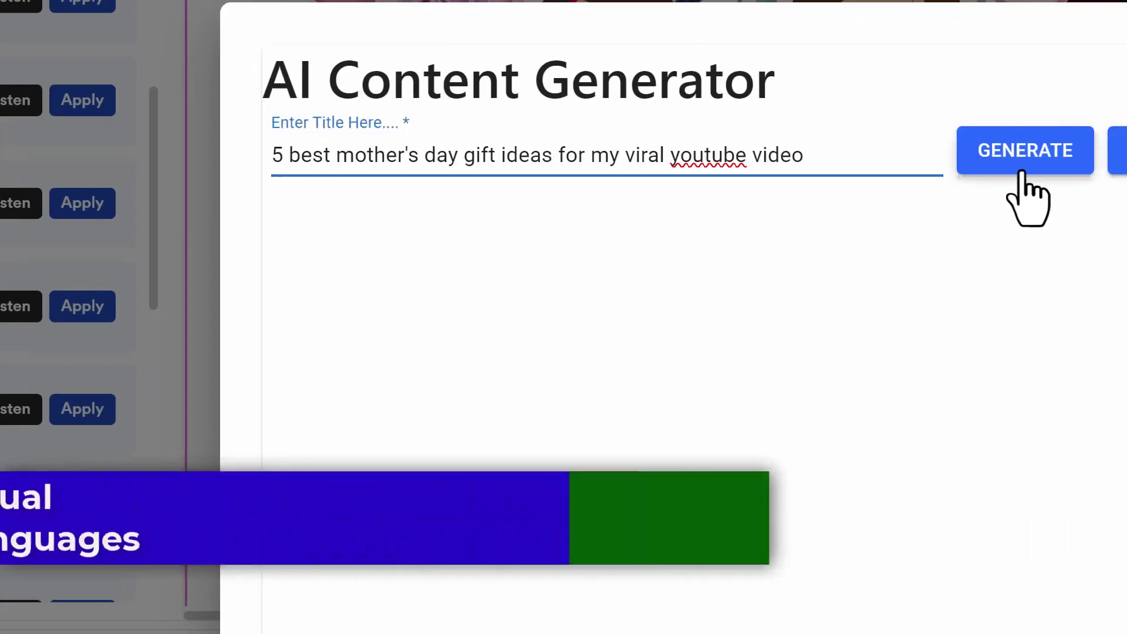
left_click(1047, 158)
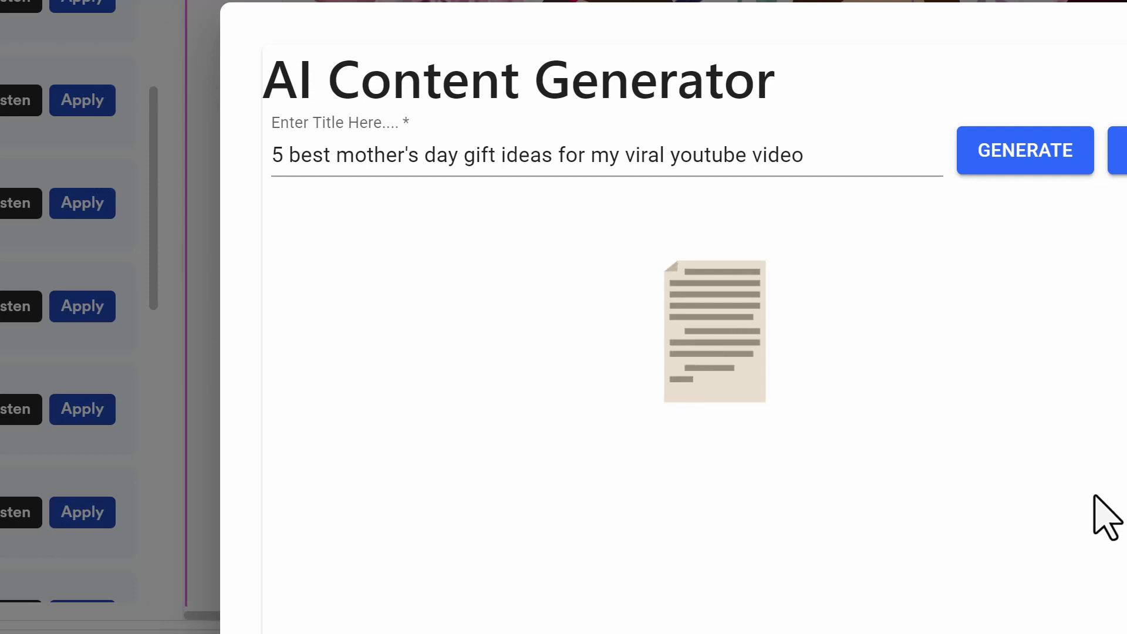
scroll(898, 456, "down", 5)
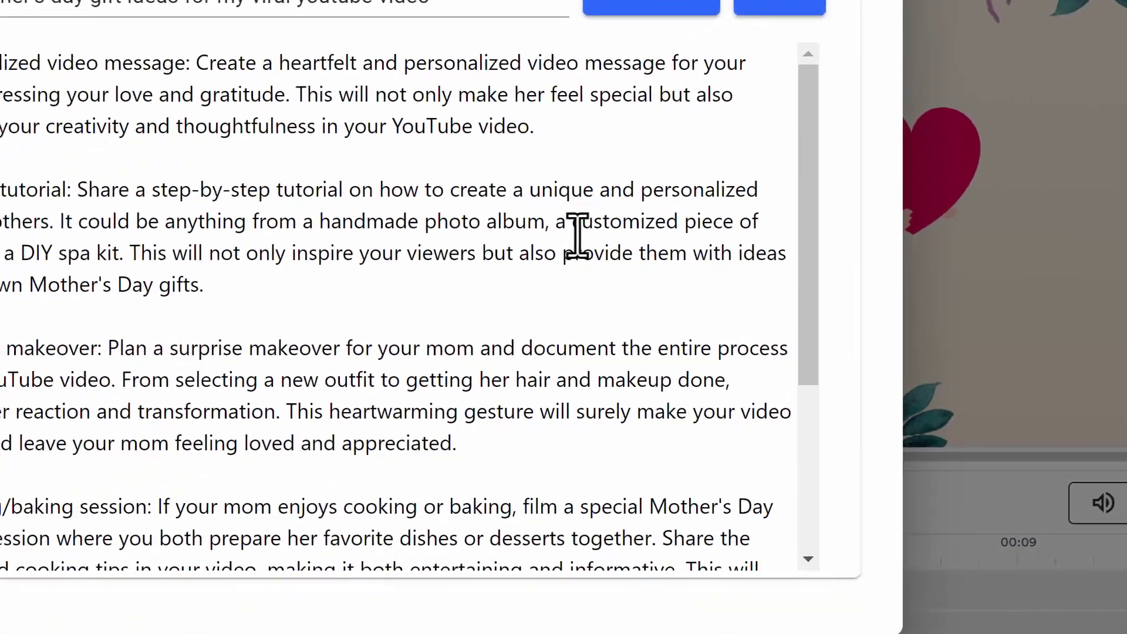
Step: Select all of the generated script, copy it, and close the AI Content Generator
left_click(591, 380)
scroll(355, 528, "down", 3)
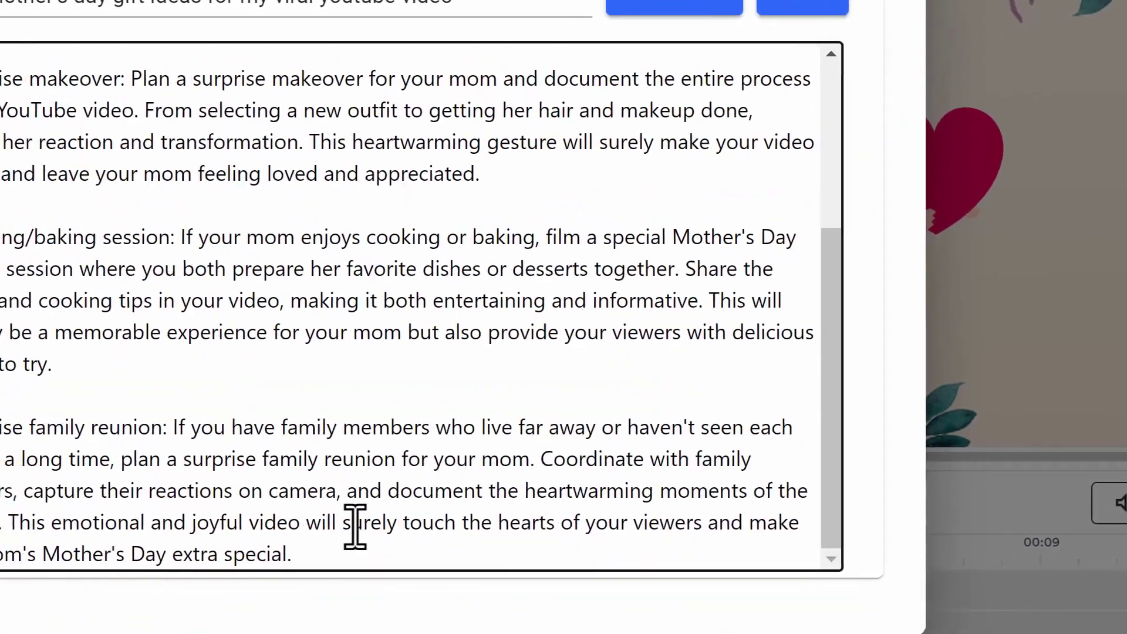
key("ctrl+a")
right_click(578, 246)
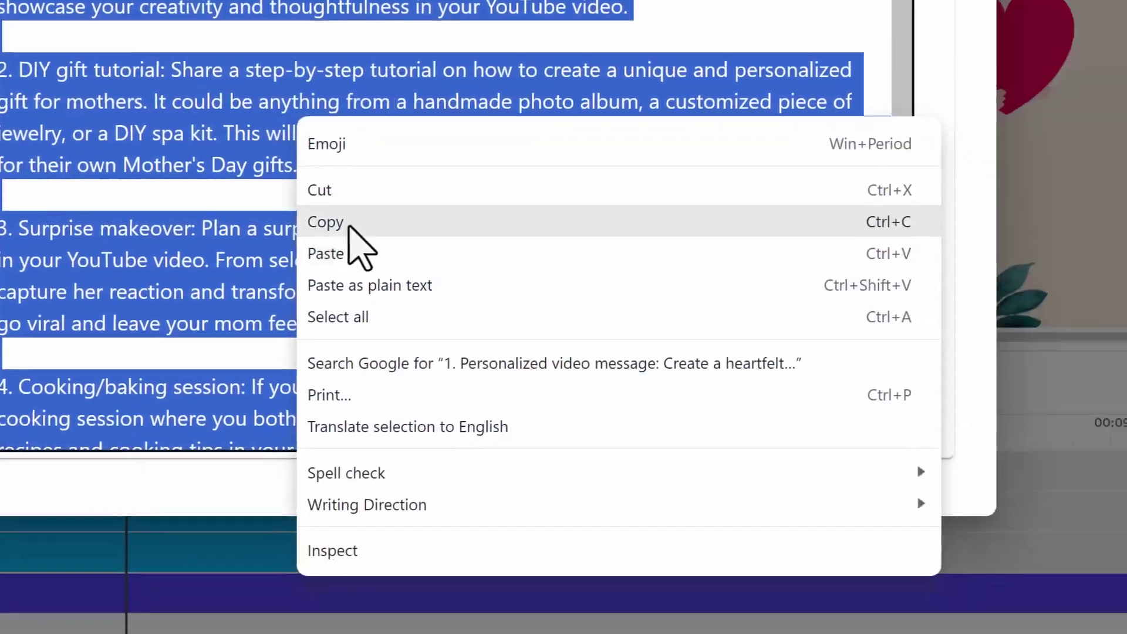
left_click(349, 226)
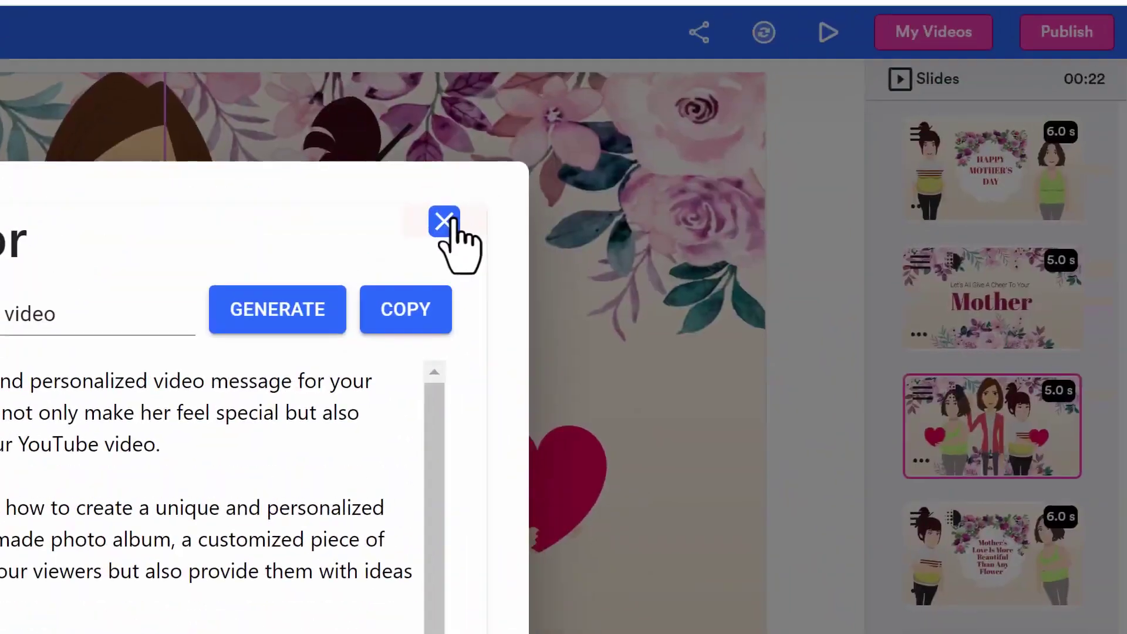
left_click(451, 223)
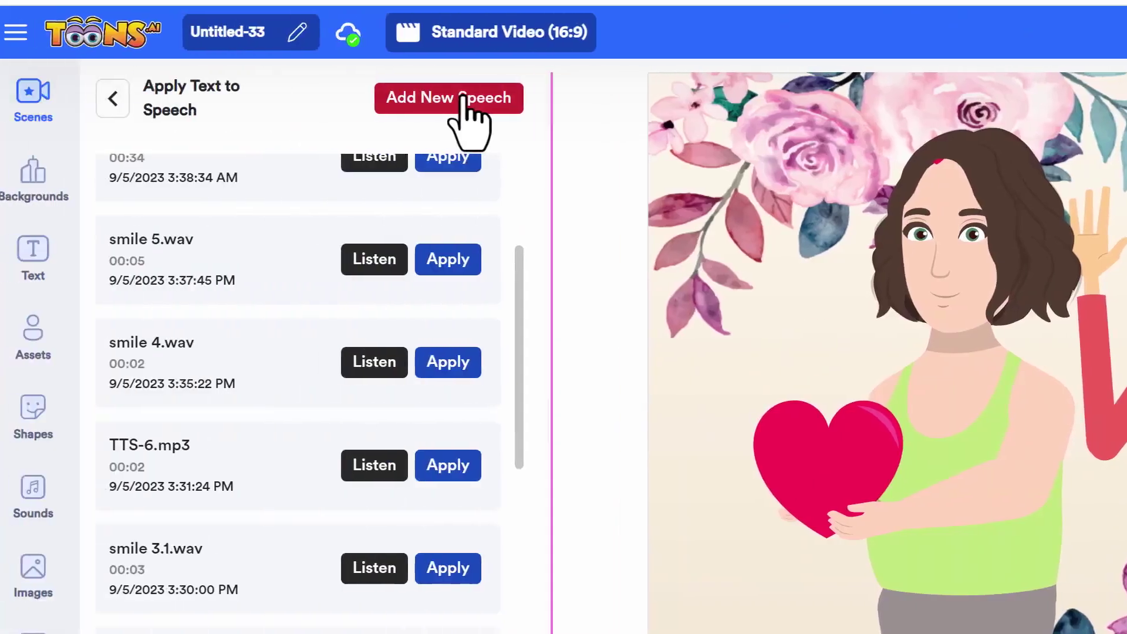
Step: Start a new speech and paste the copied Mother's Day script into it
left_click(462, 101)
left_click(223, 207)
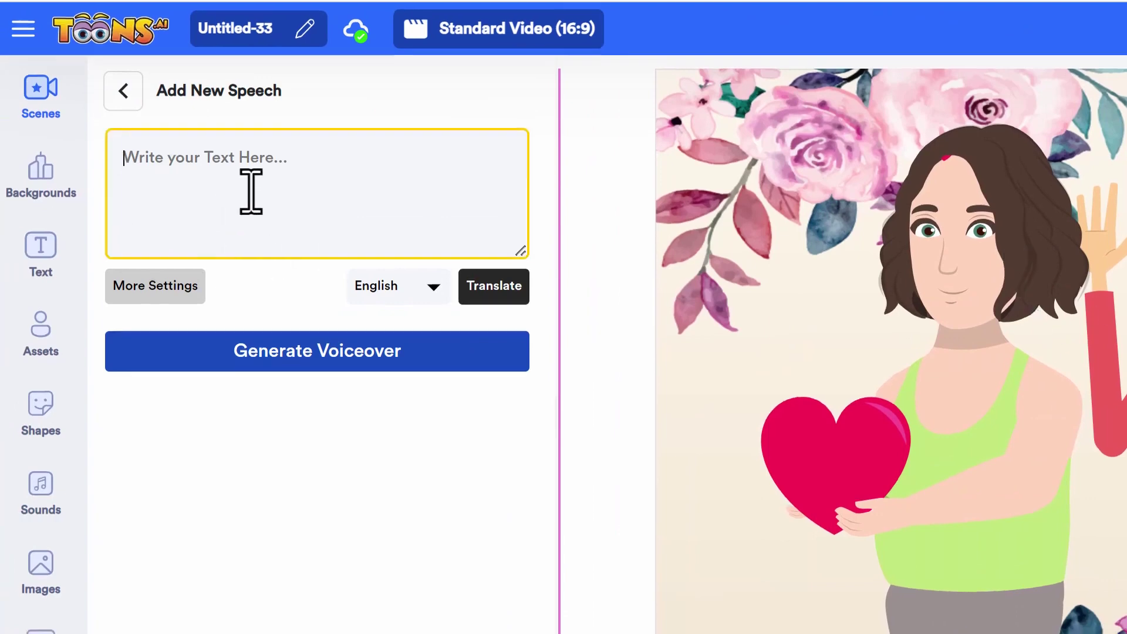
right_click(251, 192)
left_click(326, 296)
Step: Set the voice gender to FEMALE and generate the voiceover audio
left_click(156, 186)
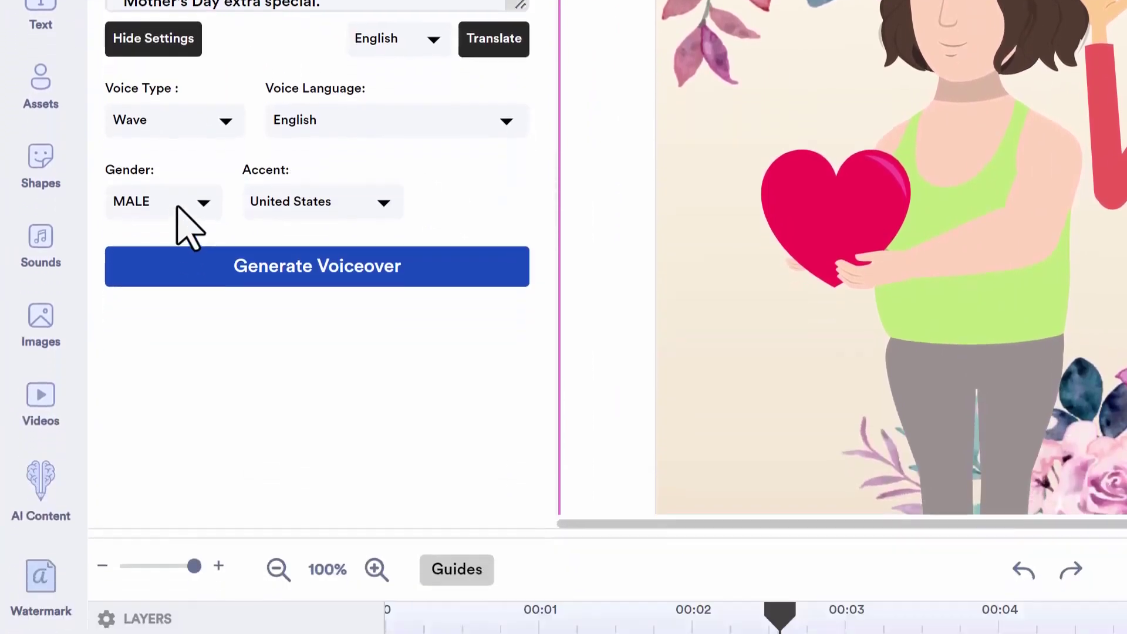
left_click(185, 295)
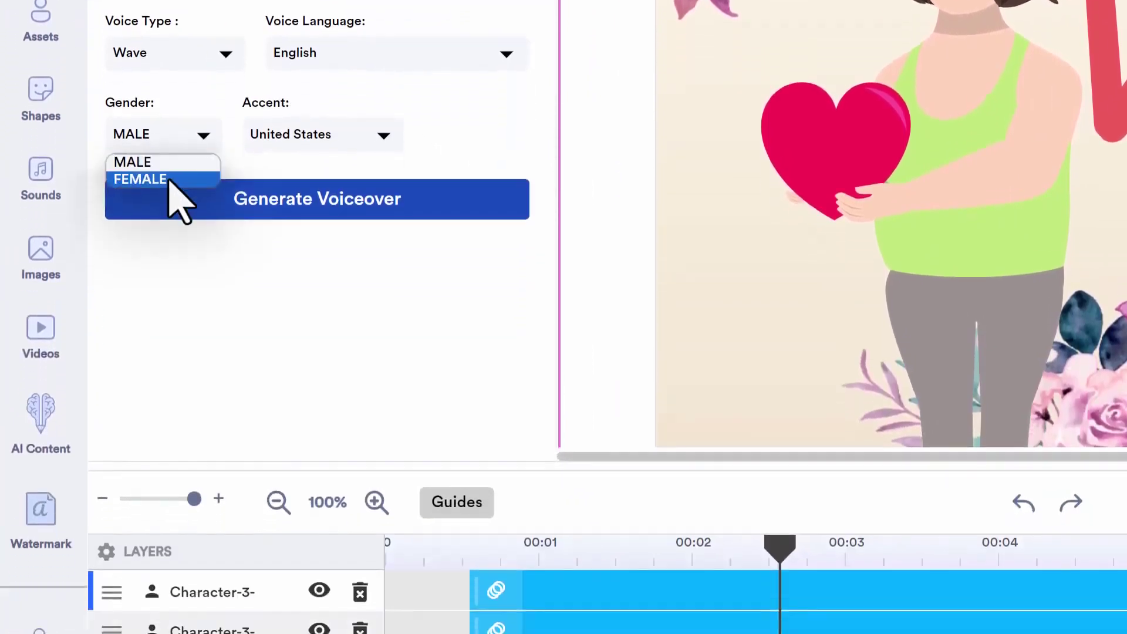
left_click(170, 338)
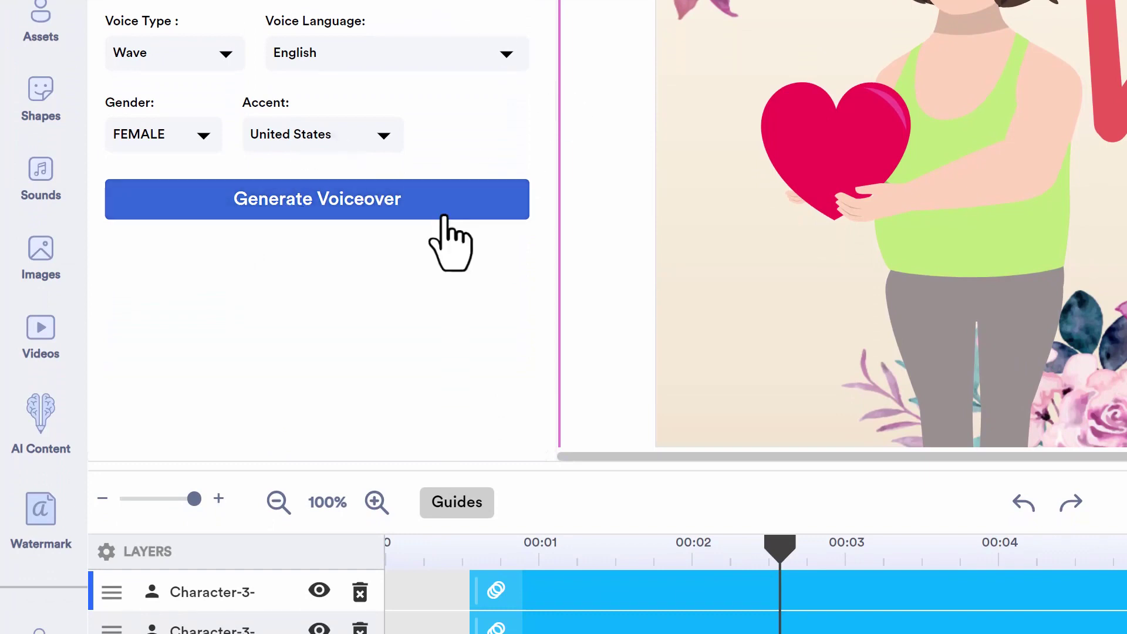
left_click(446, 217)
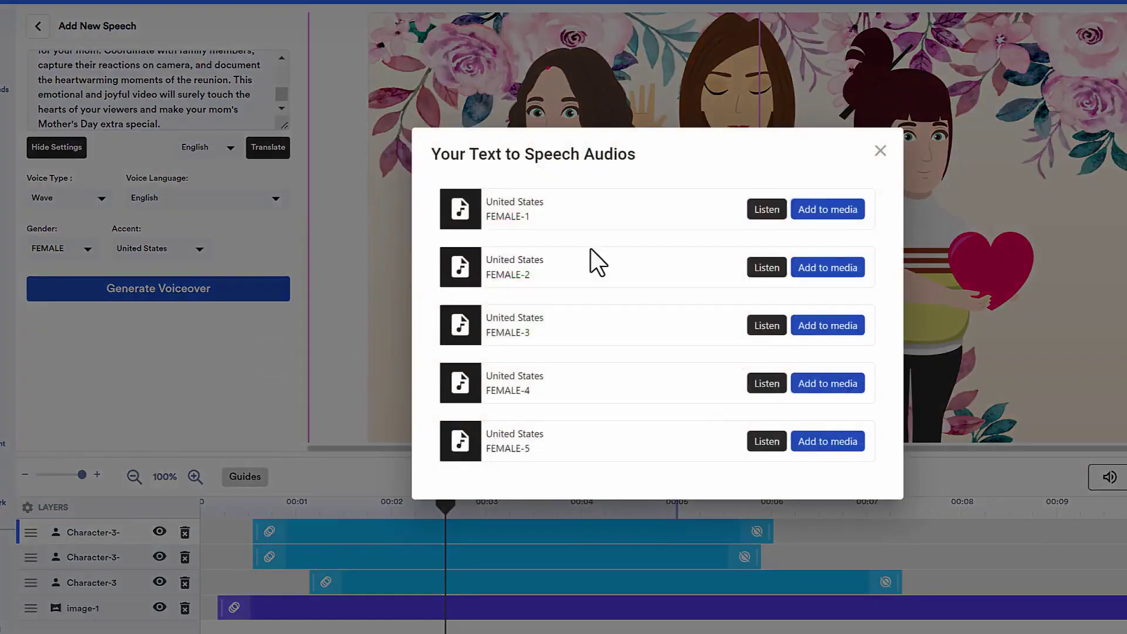
Step: Add the FEMALE-1 take to the media, dismiss the success message, and open the recorder
left_click(848, 217)
left_click(808, 418)
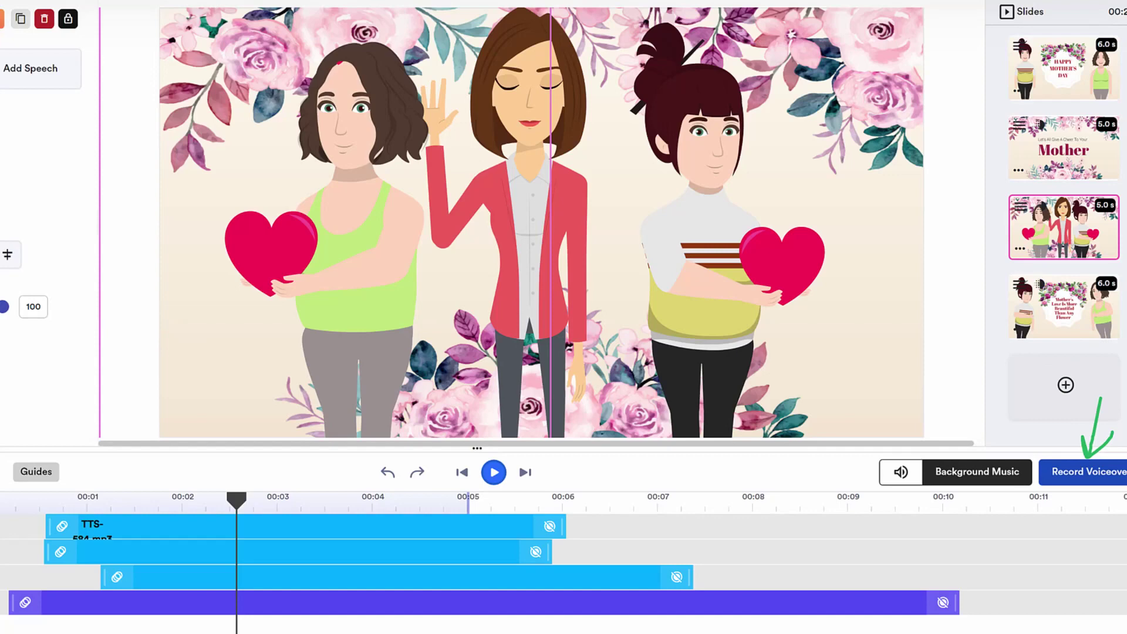
left_click(1079, 477)
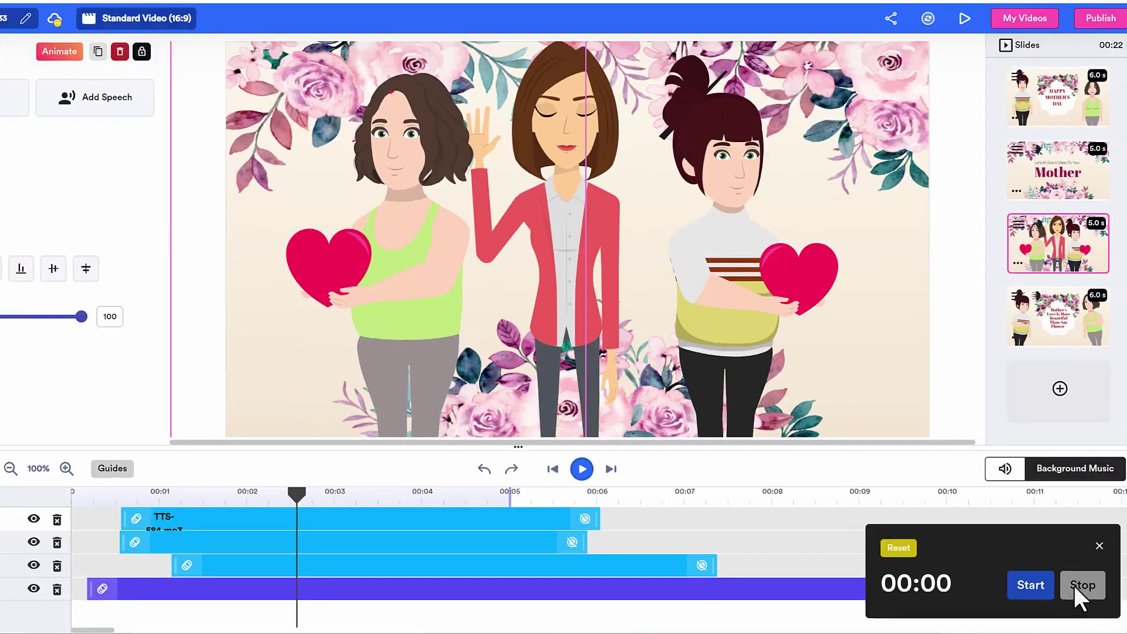
Step: Record a six-second voiceover and acknowledge its upload
left_click(1028, 585)
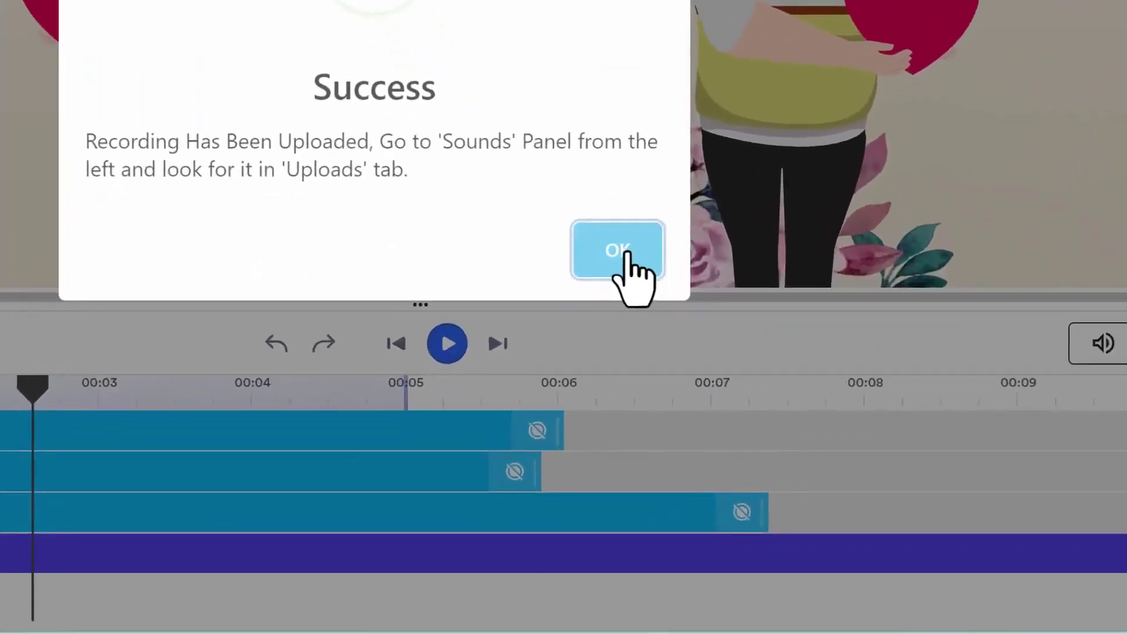
left_click(676, 417)
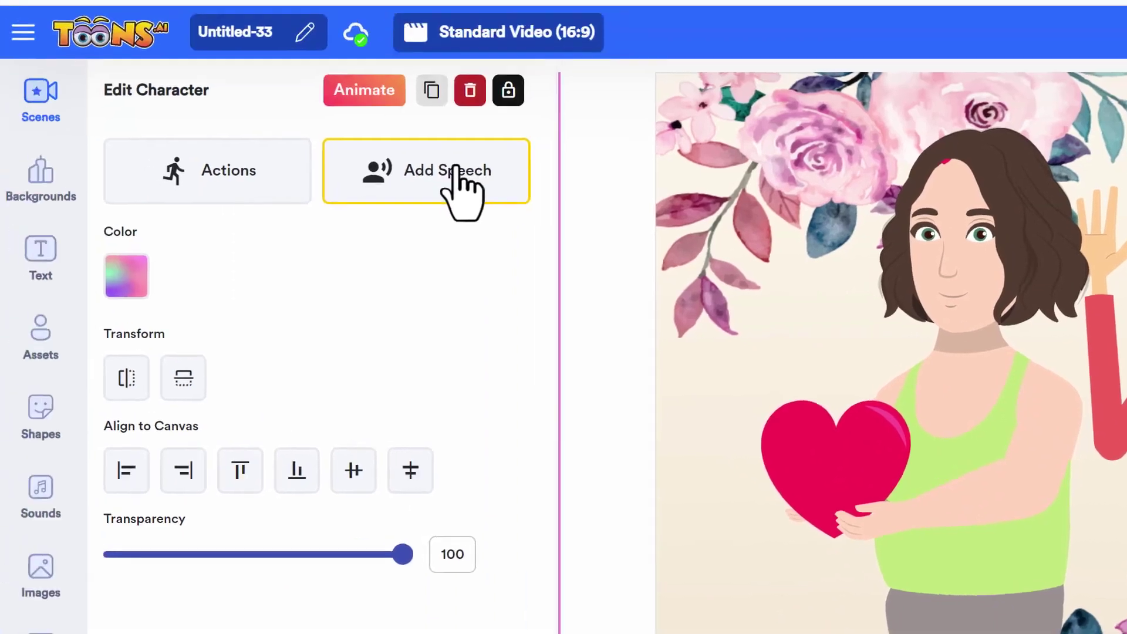
Step: Apply Recording_322796.mp3 as the heart-holding character's speech
left_click(461, 195)
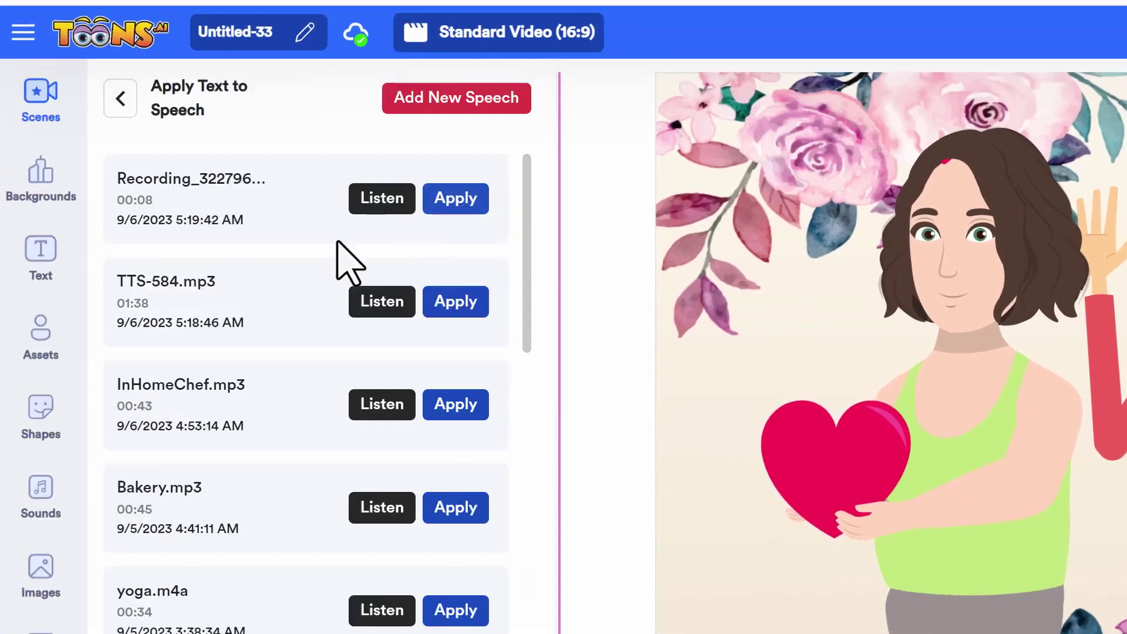
left_click(464, 209)
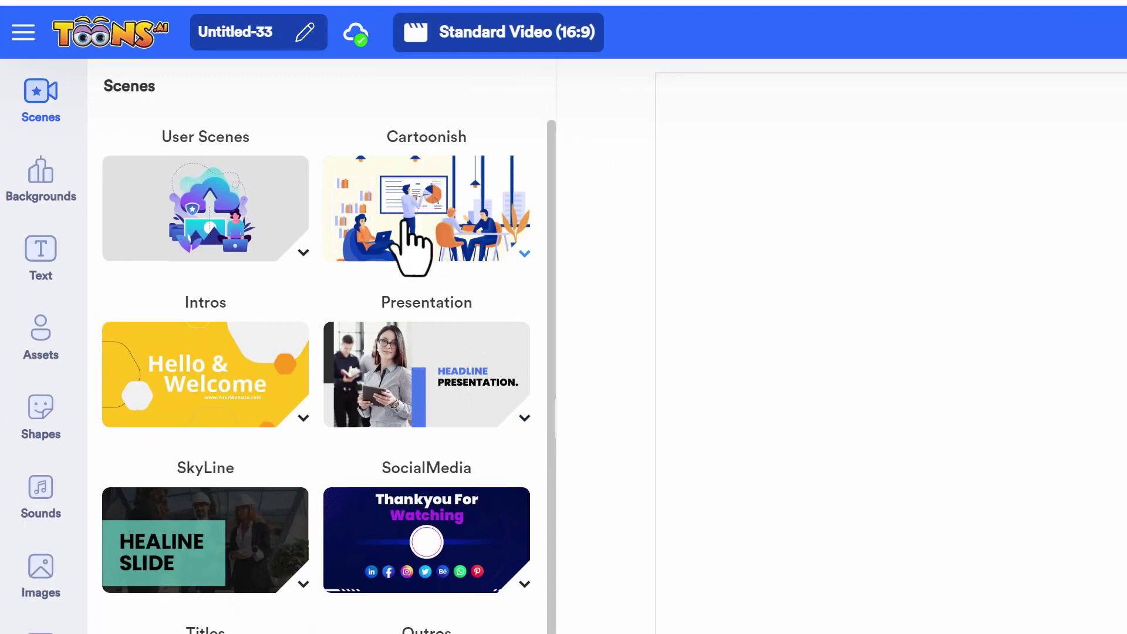
Step: Load the Cartoonish Weekends Are For Yourself beach scene onto the canvas
left_click(439, 246)
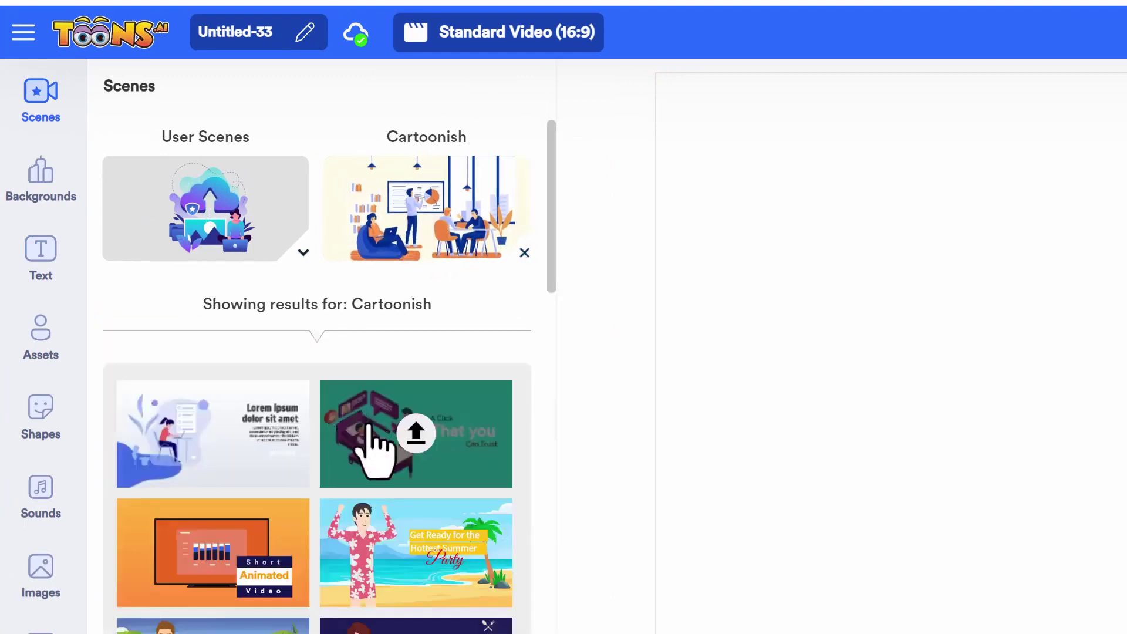
scroll(496, 513, "down", 2)
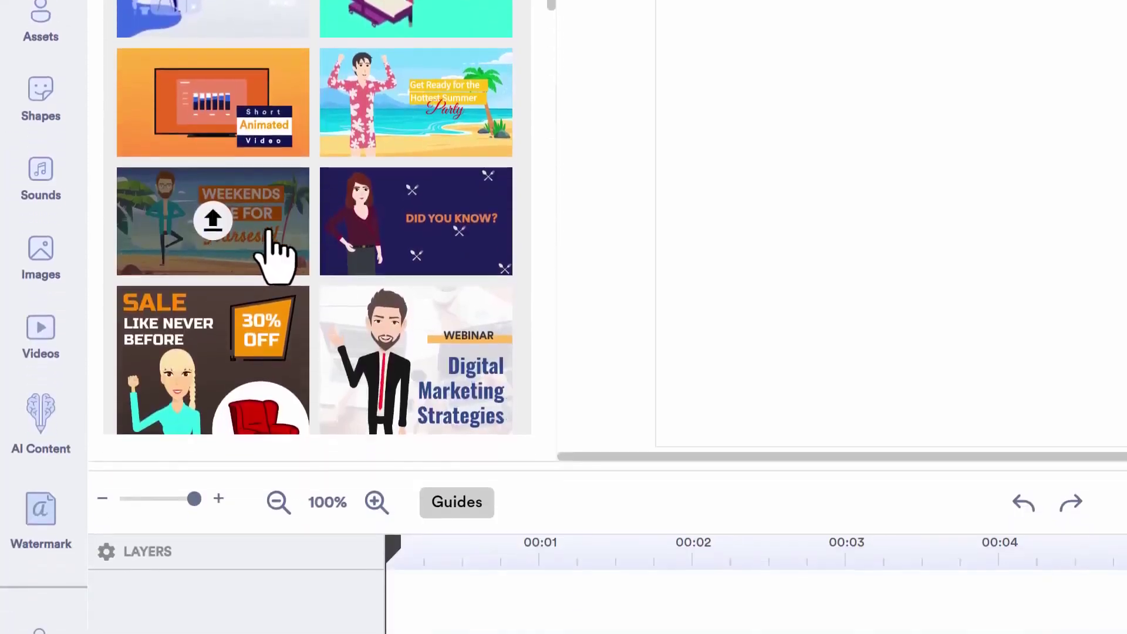
left_click(213, 238)
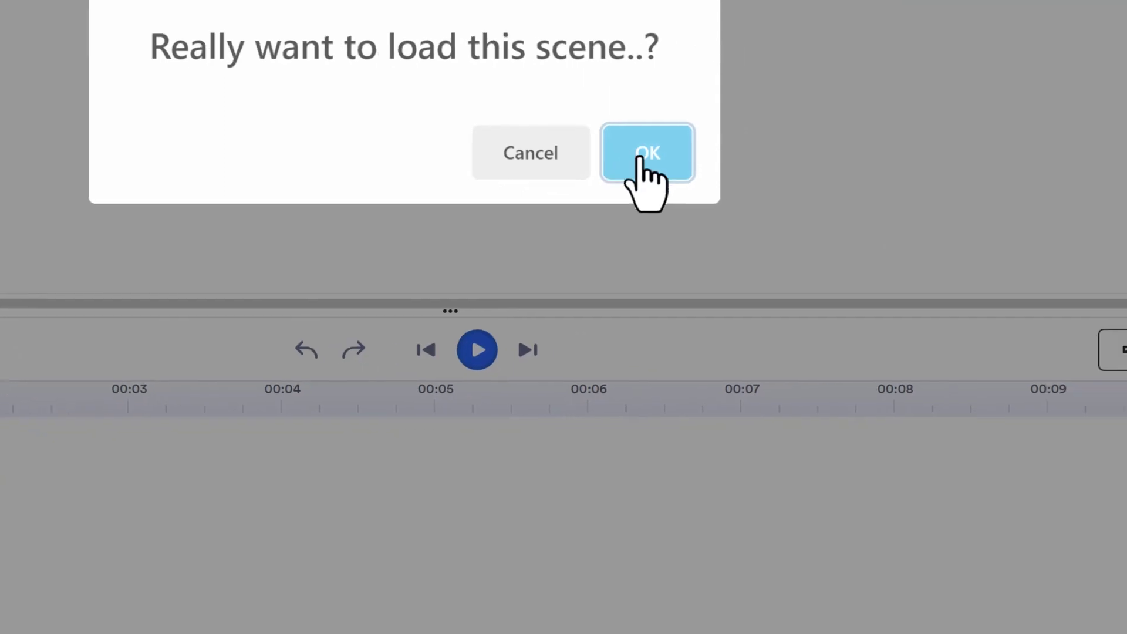
left_click(1125, 265)
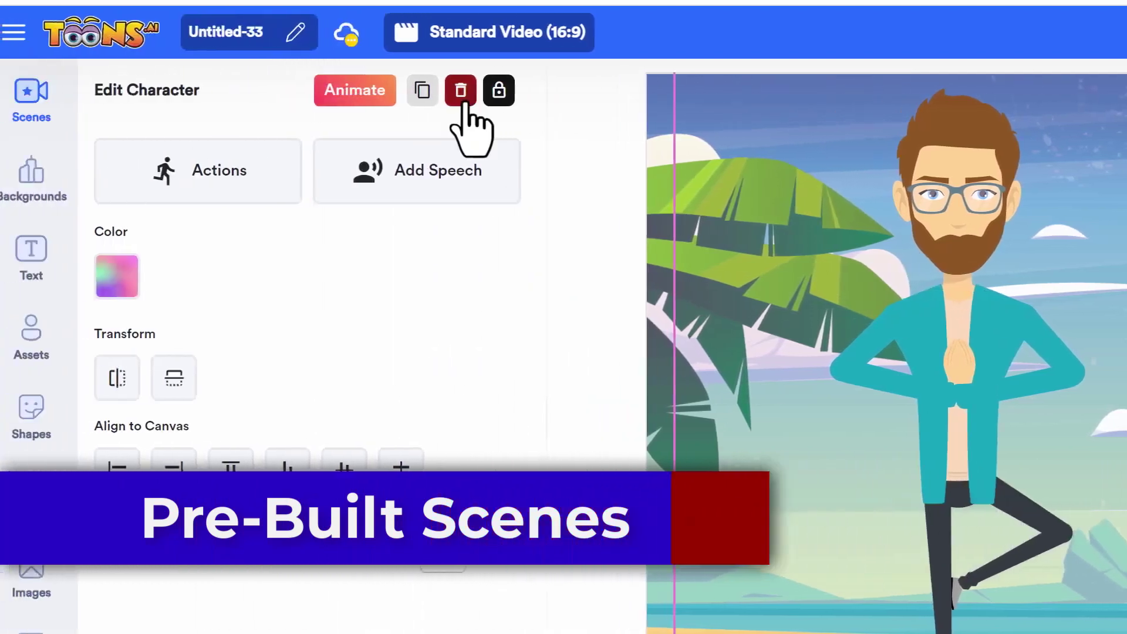
Step: Delete the yoga man and add the woman in a red jacket from the character library
left_click(463, 93)
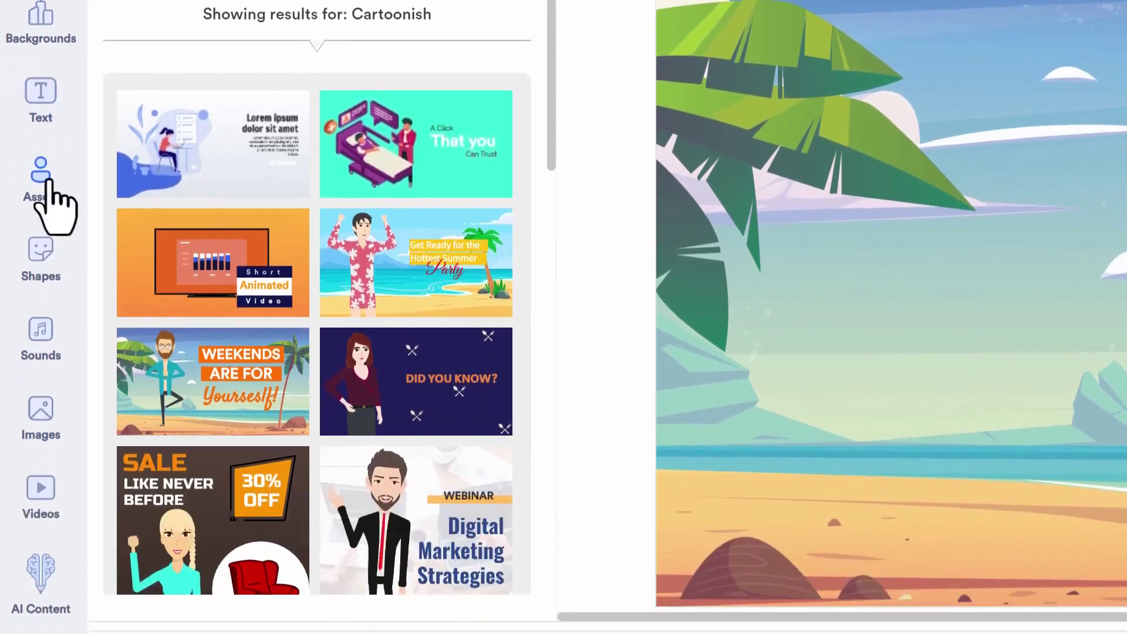
left_click(44, 349)
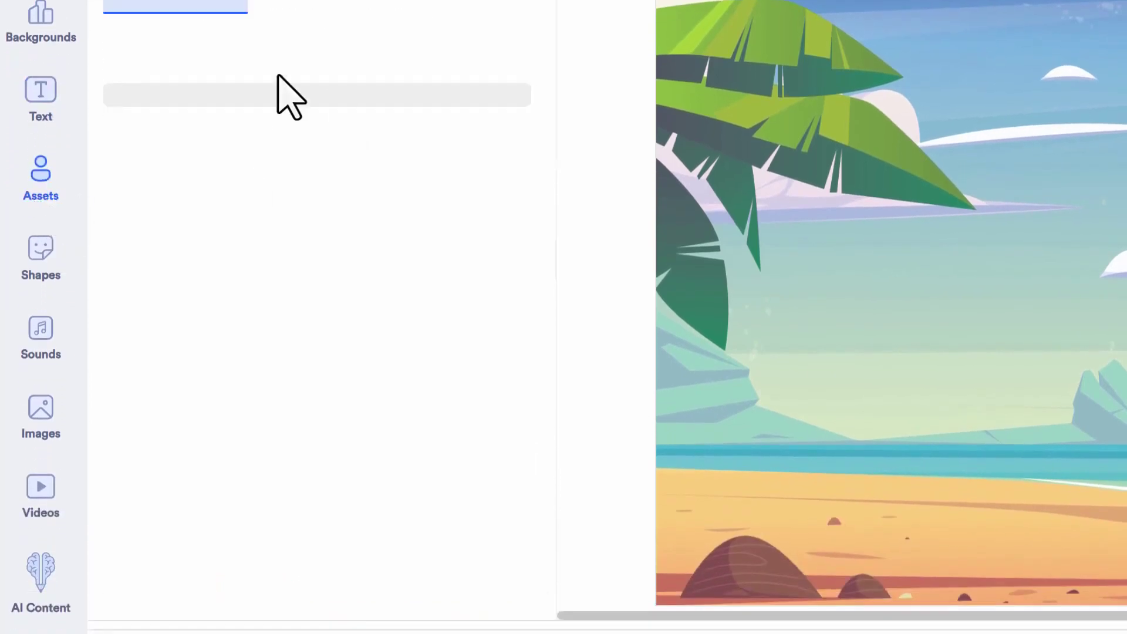
scroll(264, 196, "down", 4)
left_click(261, 188)
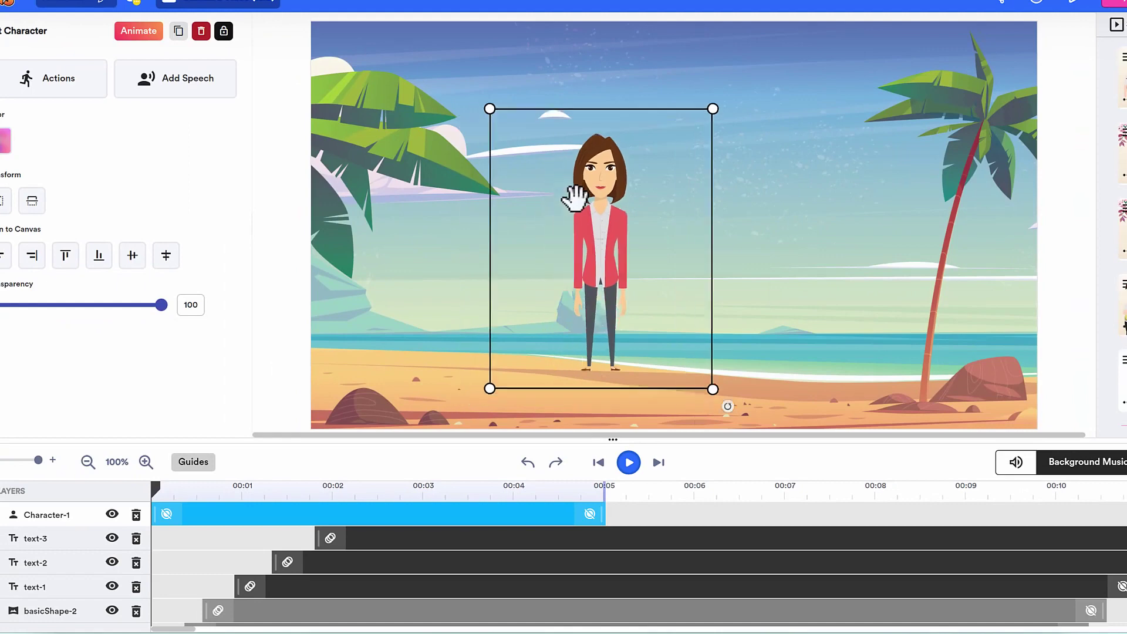
Step: Switch the woman's action to the Love pose so she holds a red heart
left_click(67, 92)
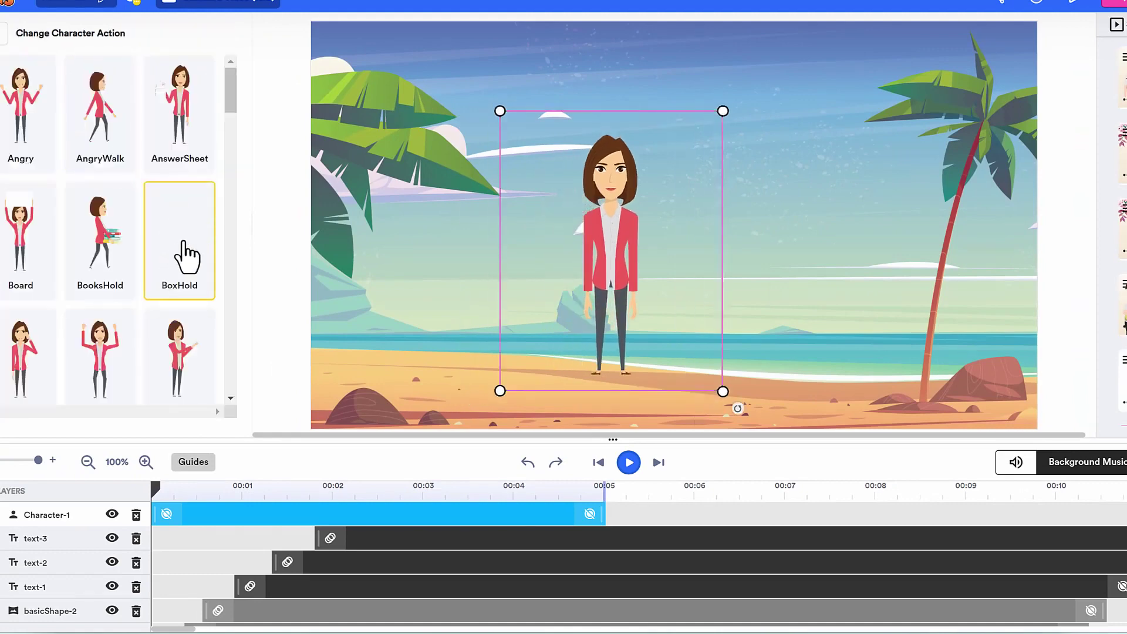
scroll(183, 242, "down", 15)
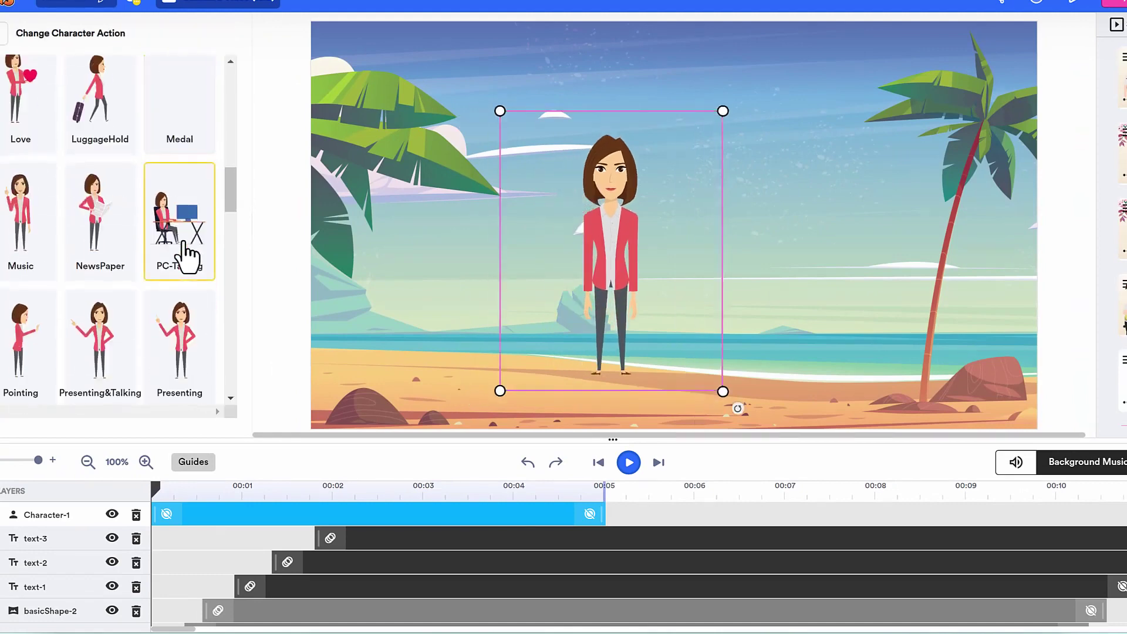
scroll(148, 219, "up", 1)
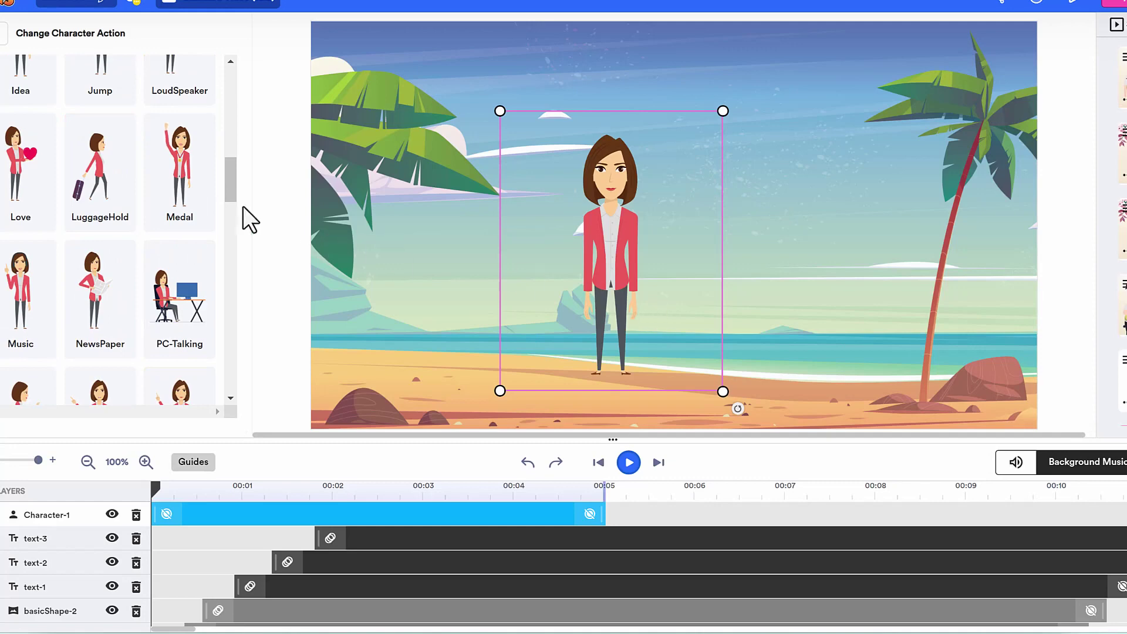
left_click(101, 194)
left_click(22, 189)
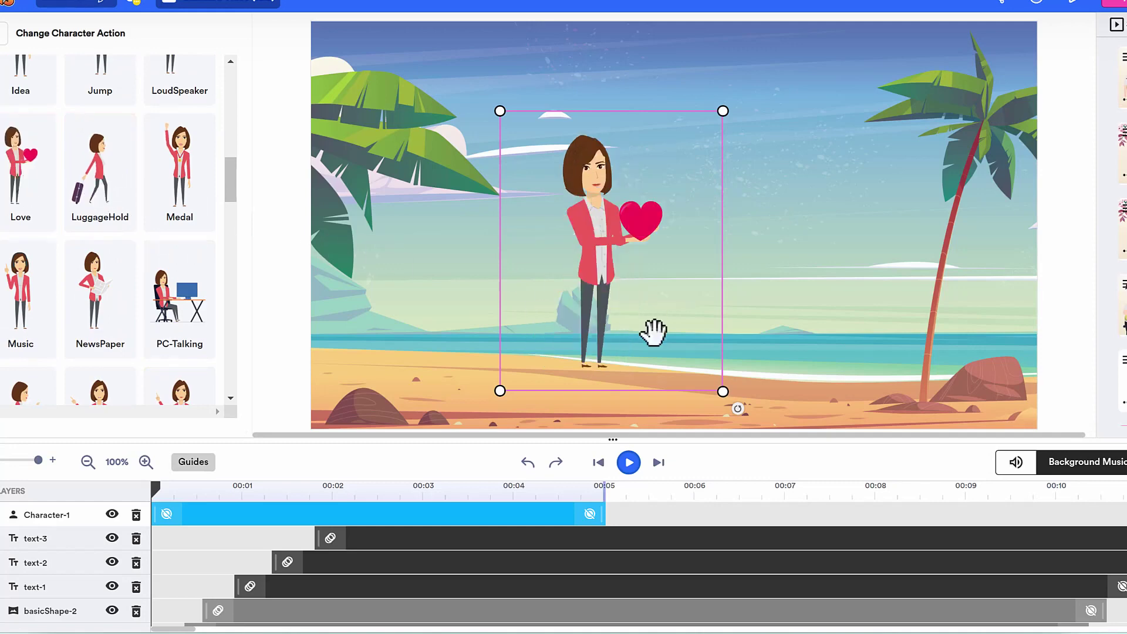
Step: Enlarge the woman and place her left of the 'WEEKENDS ARE FOR Yourself!' title
left_click_drag(722, 110, 840, 61)
left_click_drag(689, 186, 755, 219)
left_click(890, 295)
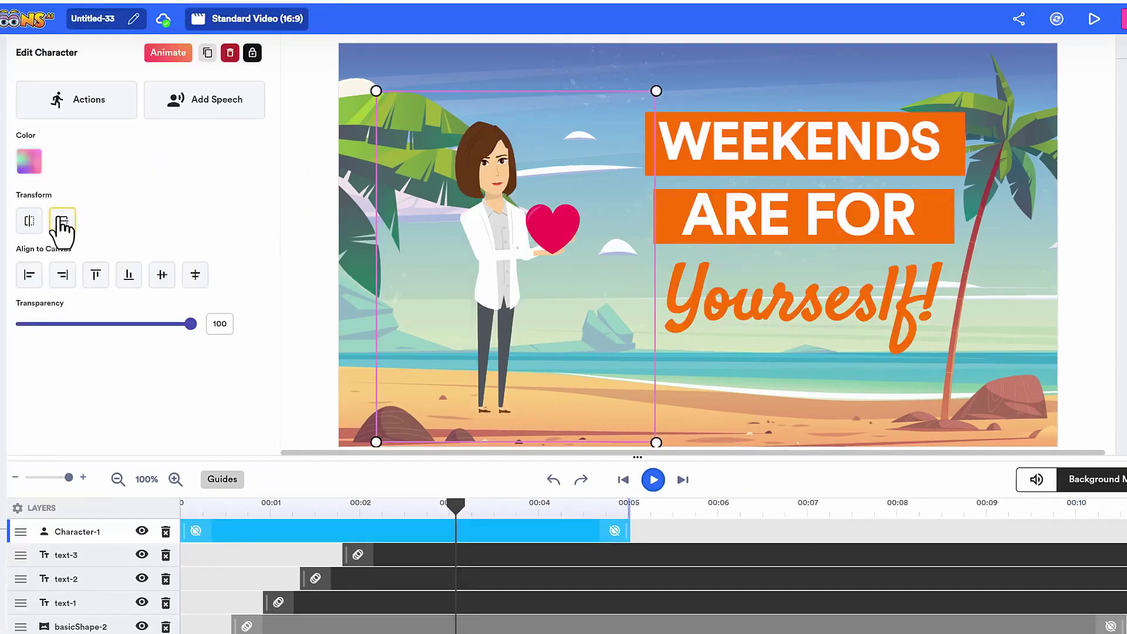
Step: Recolour the beach woman's coat from white to orange in her colour settings
left_click(62, 223)
left_click(59, 226)
left_click(26, 170)
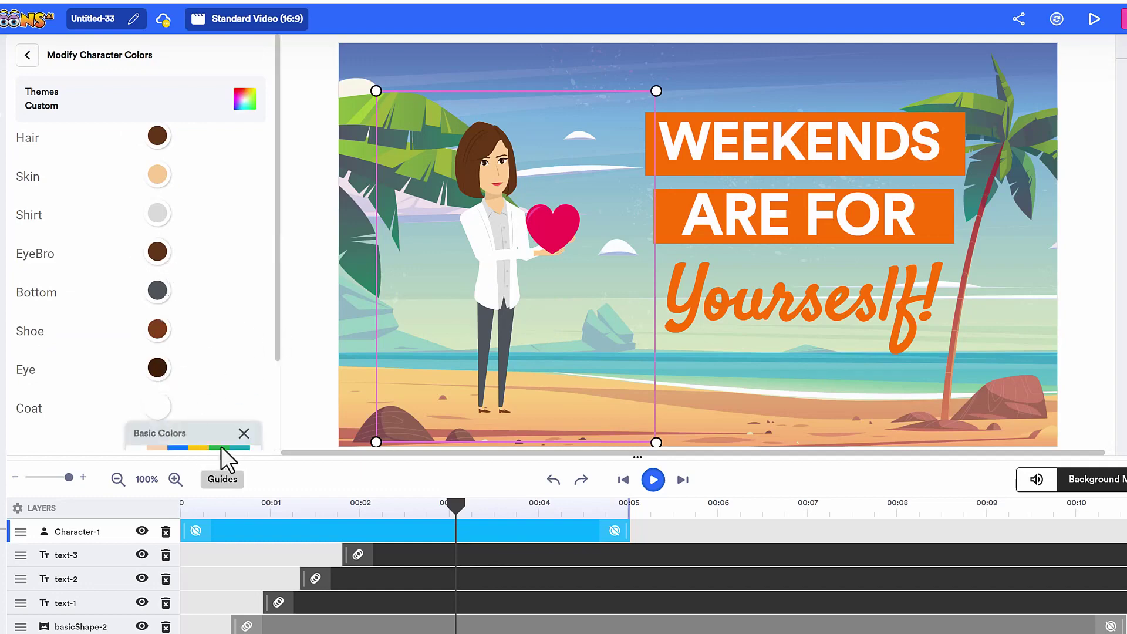
left_click(220, 446)
scroll(238, 367, "down", 2)
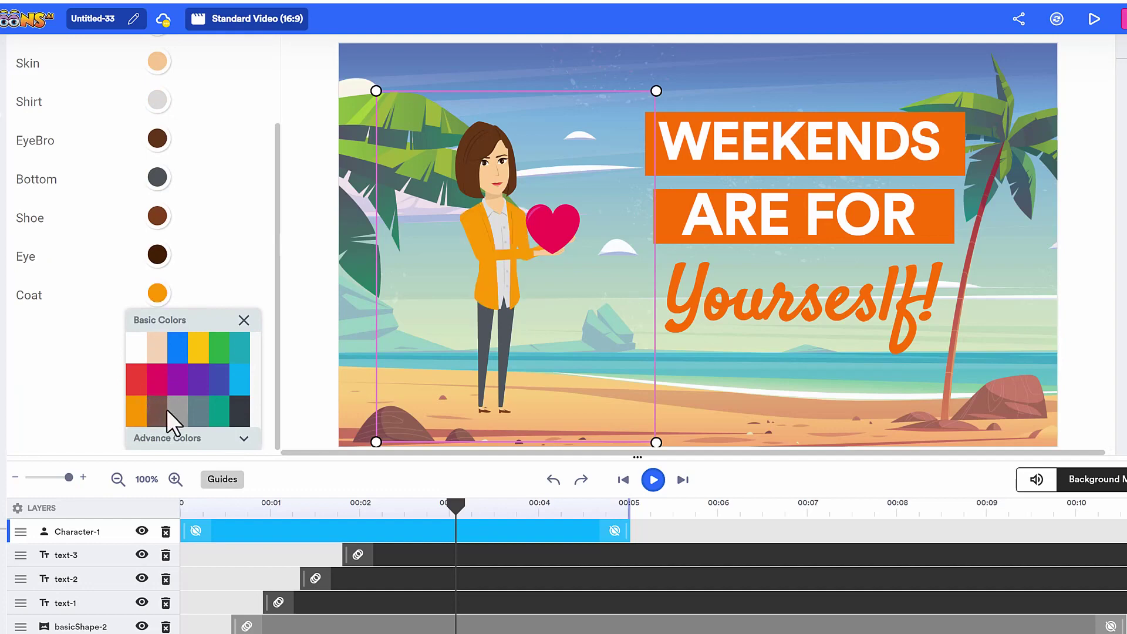
scroll(199, 76, "up", 3)
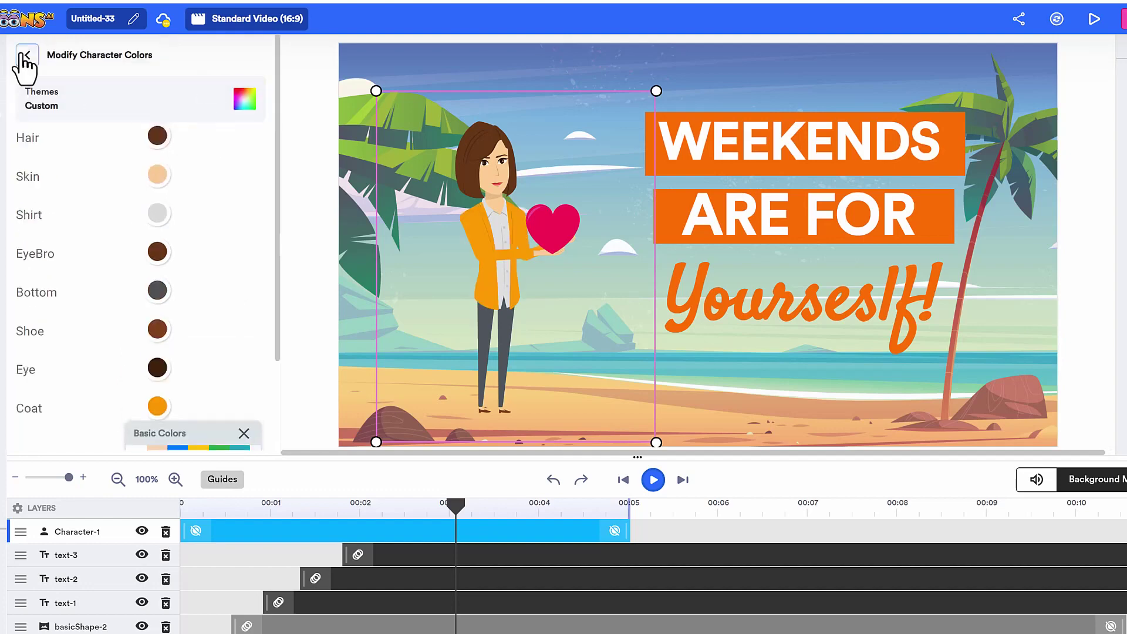
left_click(11, 52)
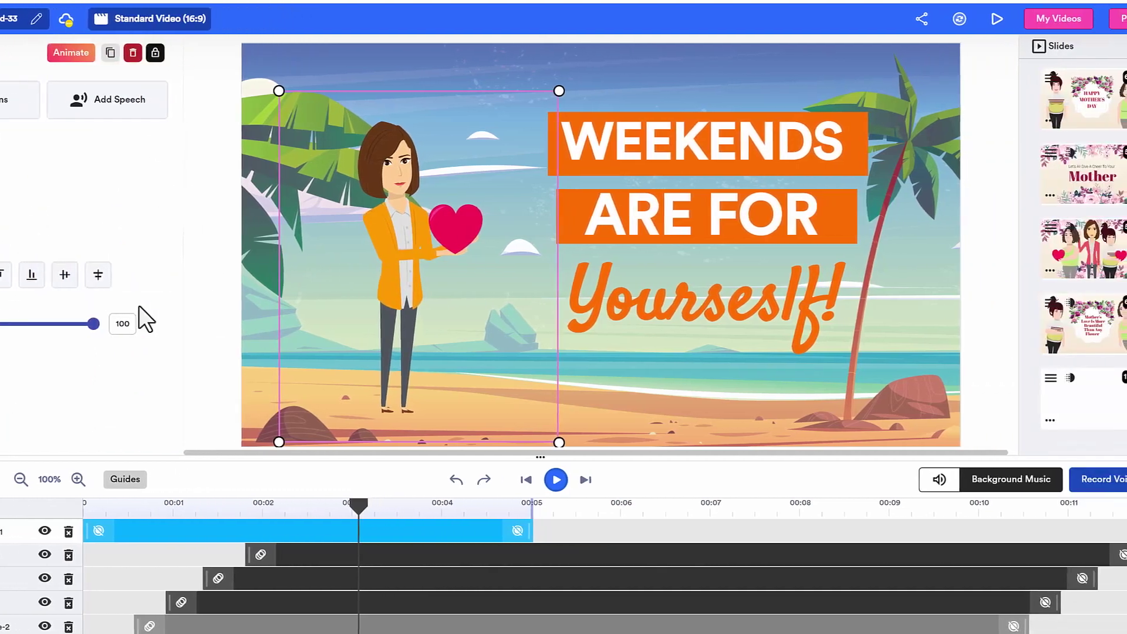
Step: On slide 4, try several transitions and settle on Three Panes
left_click(1092, 340)
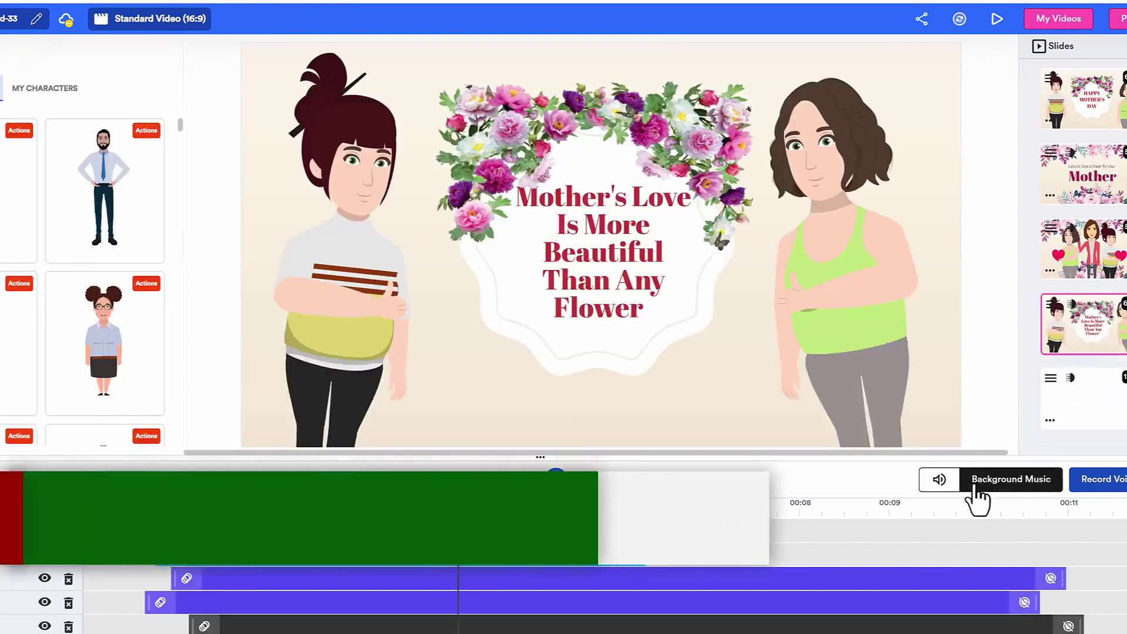
left_click(1072, 306)
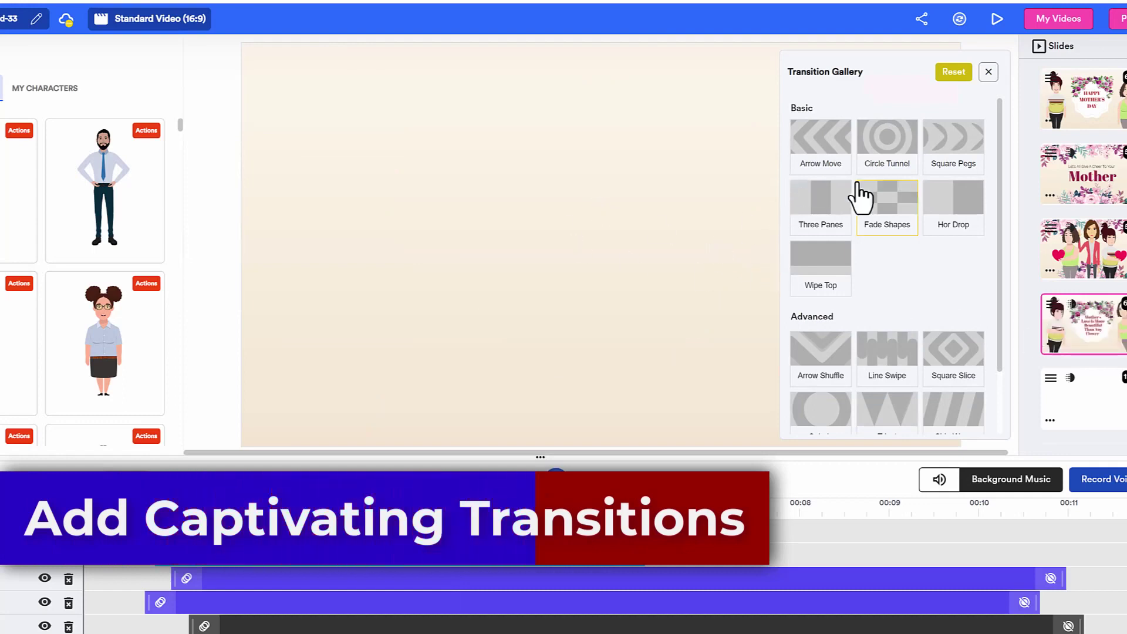
left_click(829, 154)
left_click(890, 147)
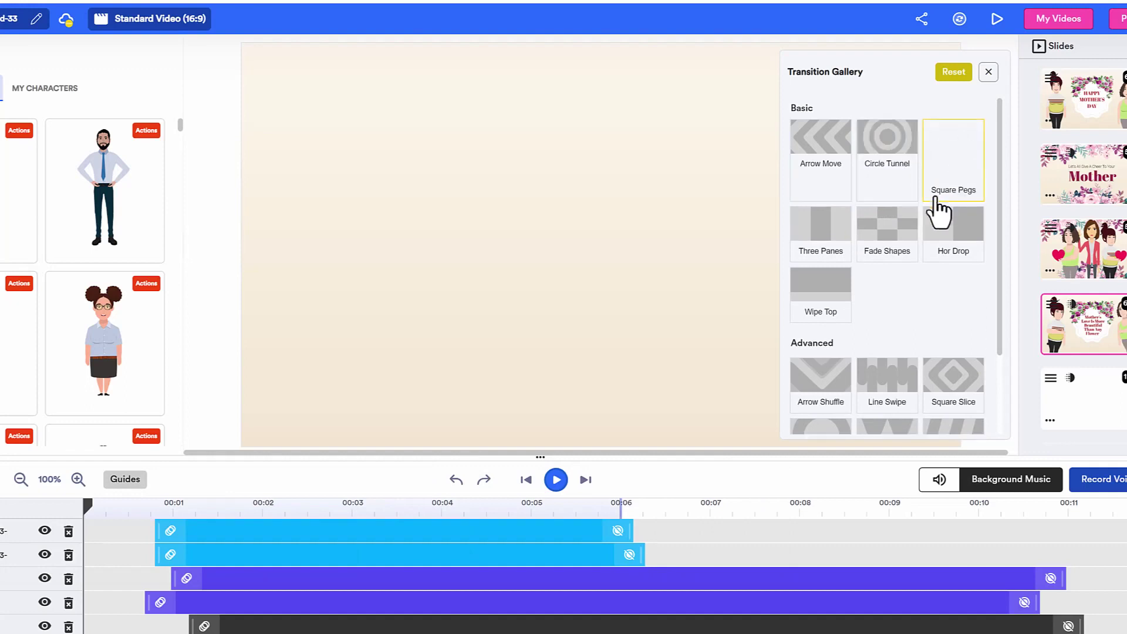
left_click(821, 235)
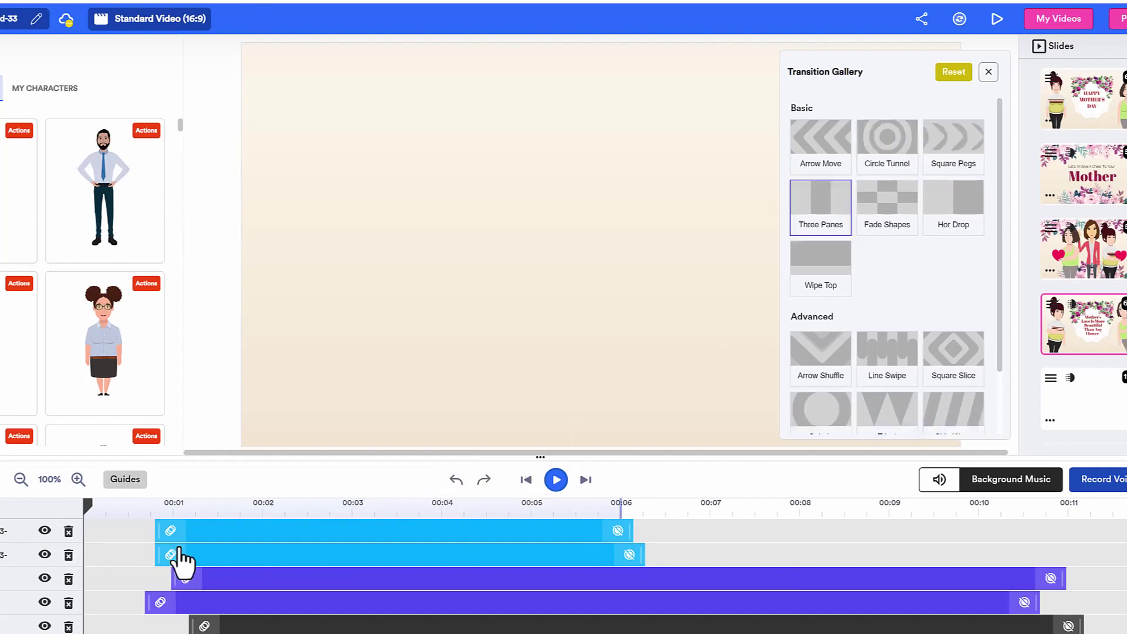
Step: Apply the Fade Shapes transition to the frame element, preview the slide, and add a decorative title
left_click(220, 508)
left_click(303, 273)
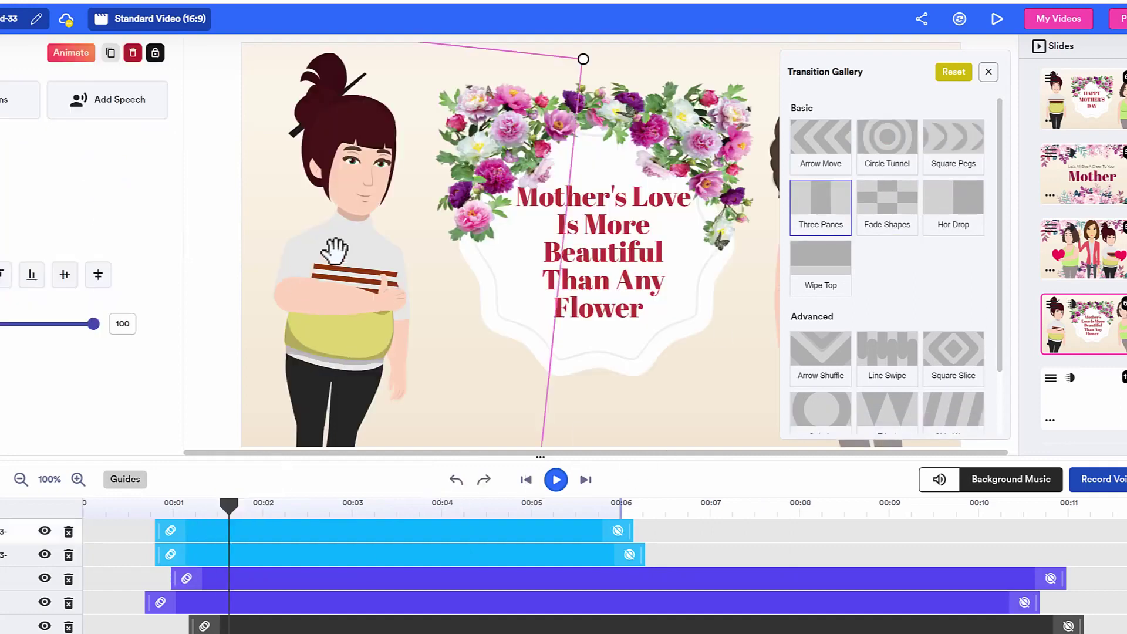
left_click(878, 229)
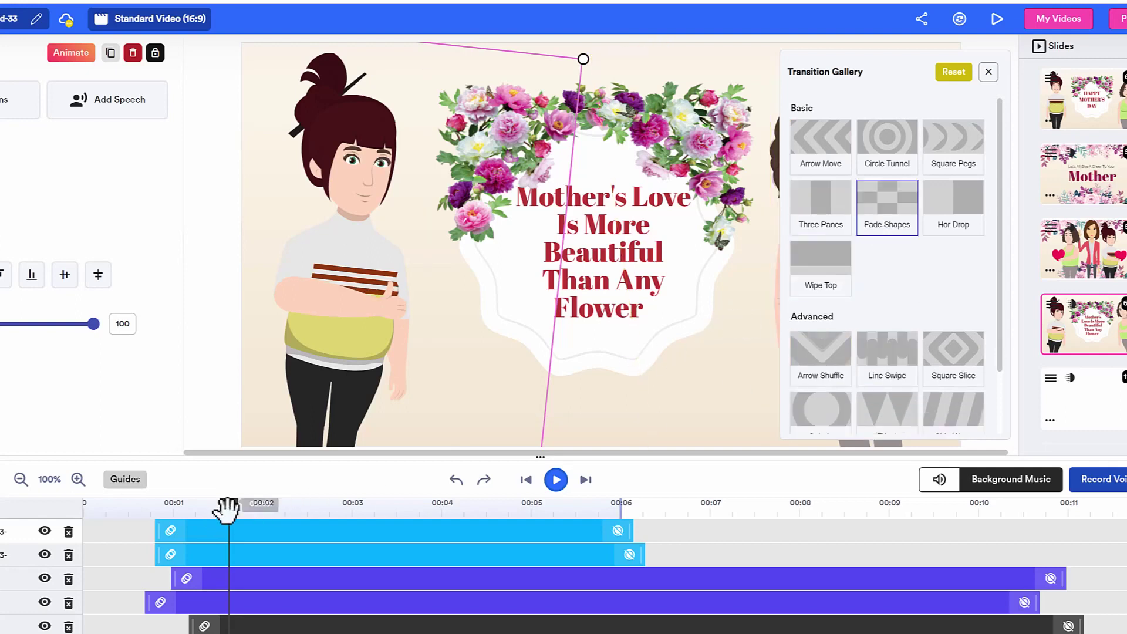
left_click_drag(228, 508, 141, 505)
left_click(556, 480)
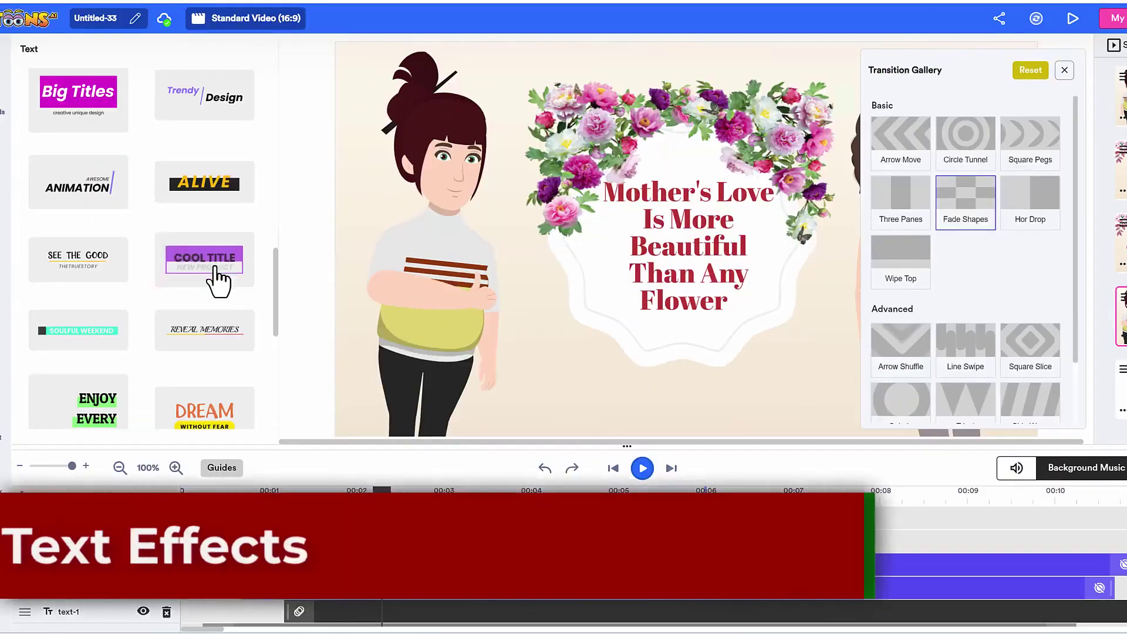
left_click(217, 279)
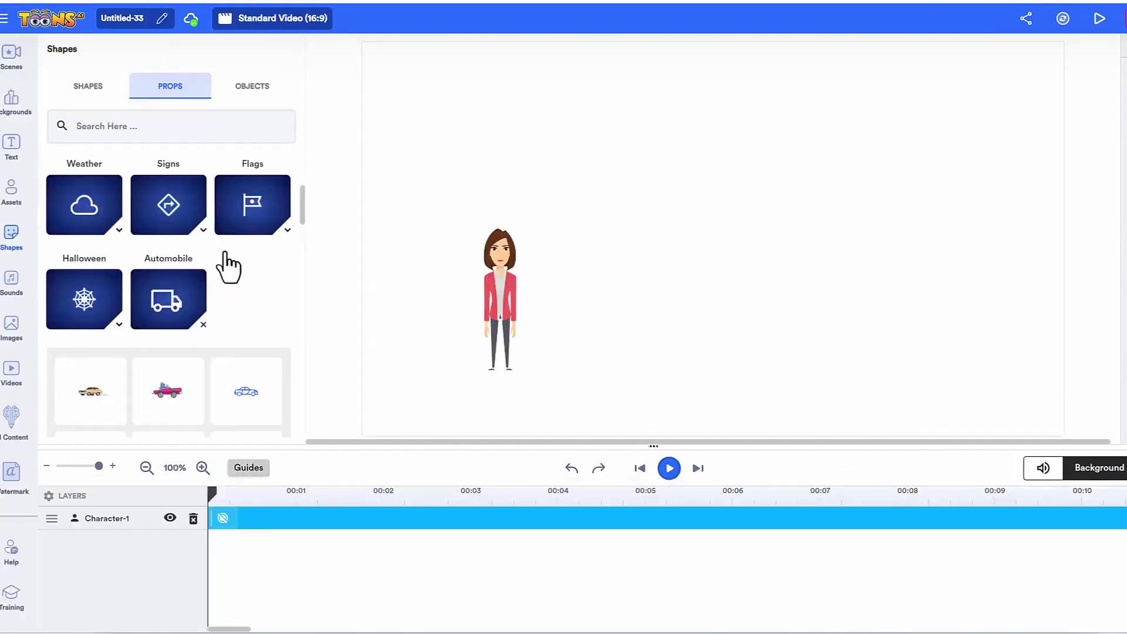
Step: Place the animated meadow-and-tree background behind the woman, shift her right, and preview the scene
left_click(17, 104)
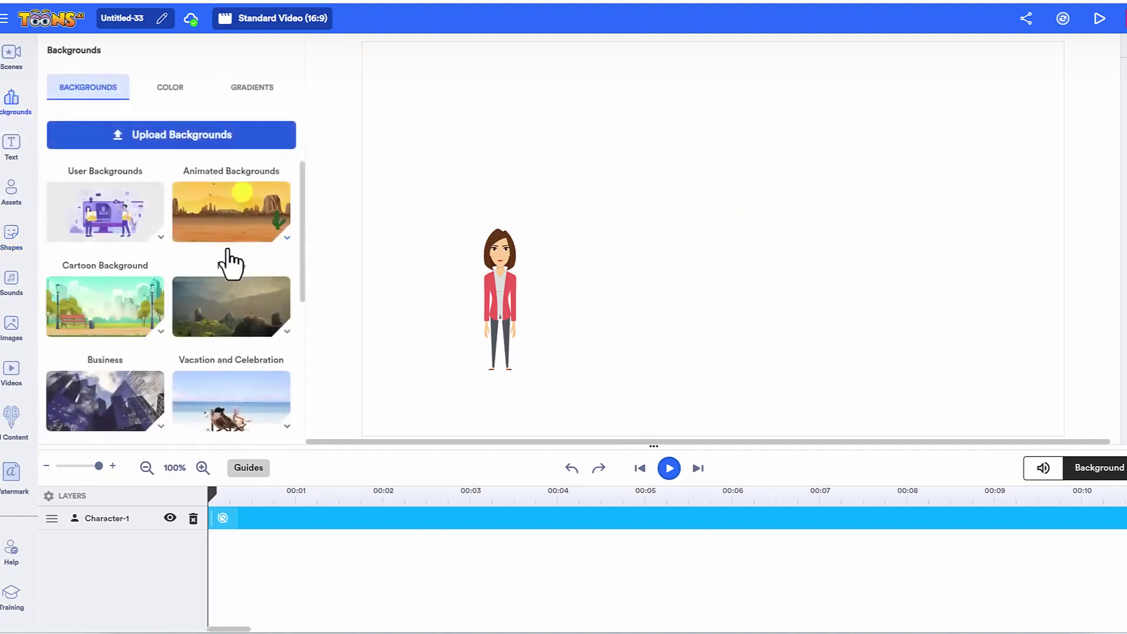
left_click(231, 222)
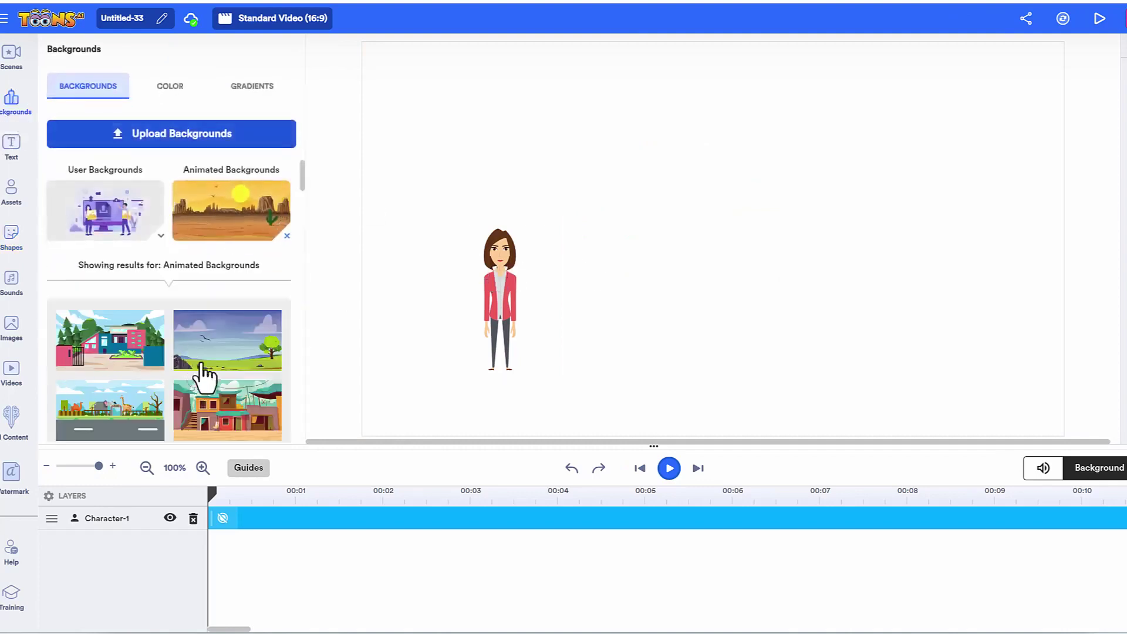
left_click_drag(762, 343, 620, 347)
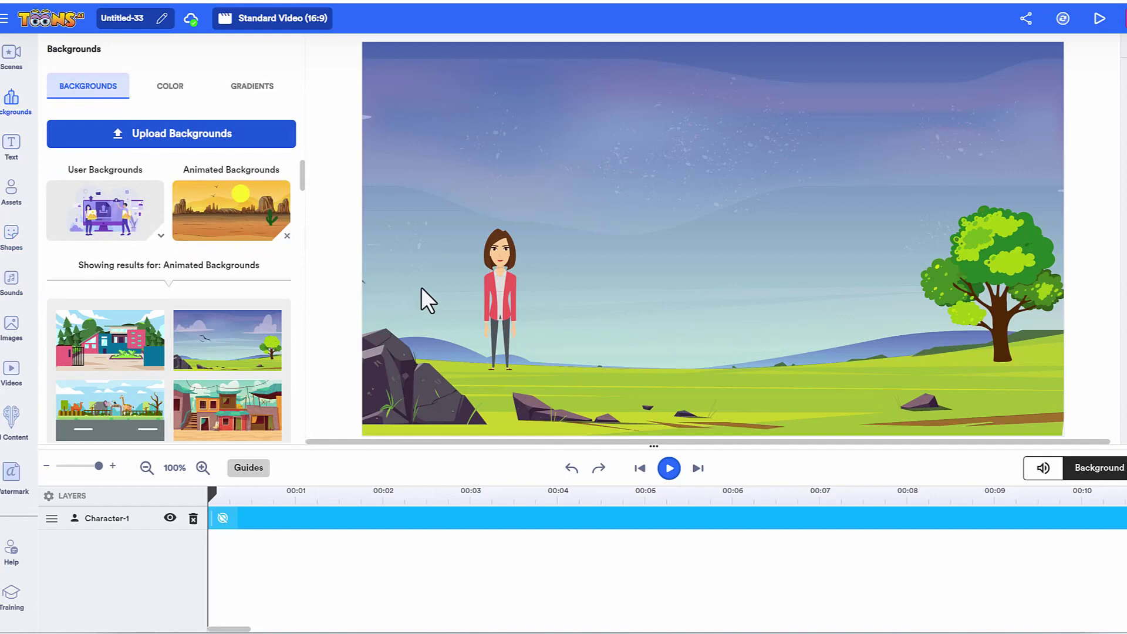
left_click_drag(493, 277, 535, 276)
left_click(767, 333)
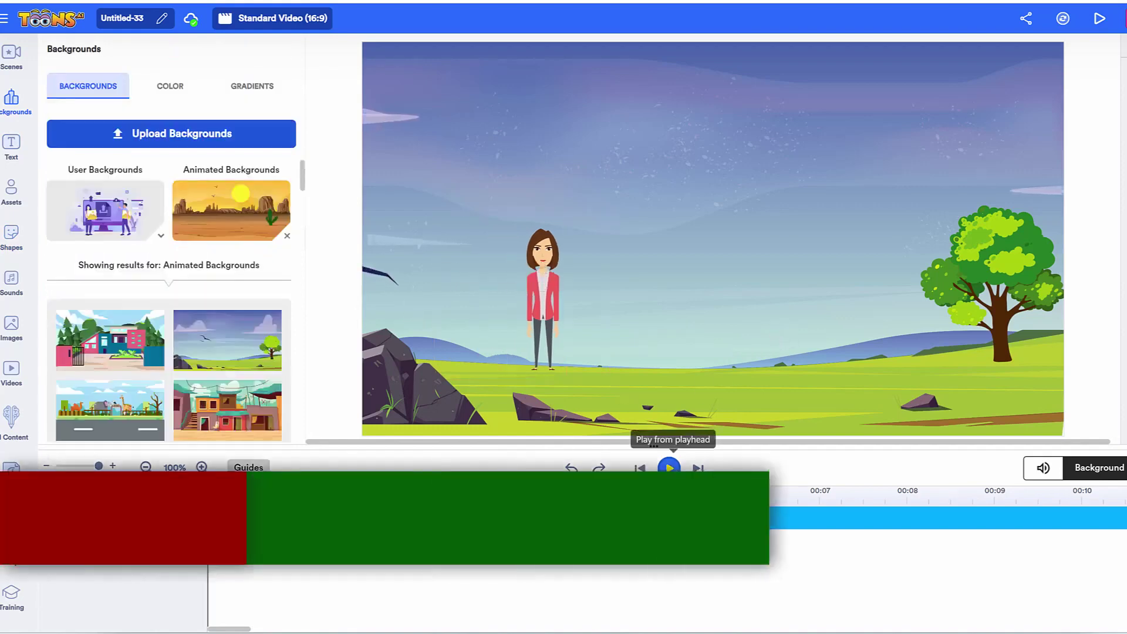
left_click(669, 468)
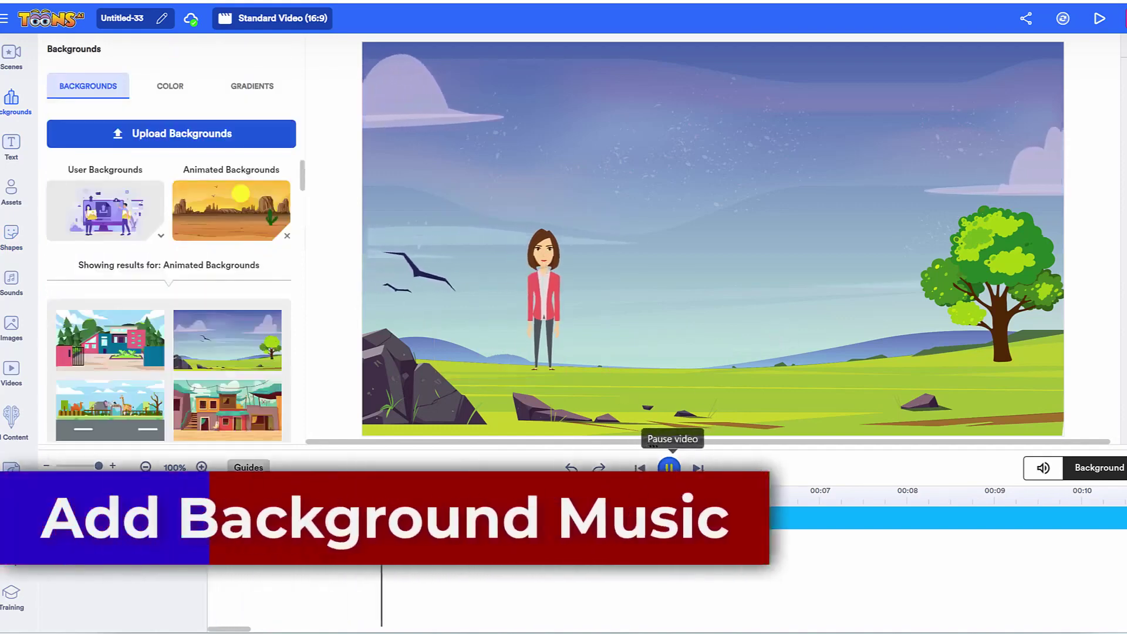
left_click(563, 253)
Step: Change the woman's action to BoxHold so she walks carrying a cardboard box
left_click(135, 94)
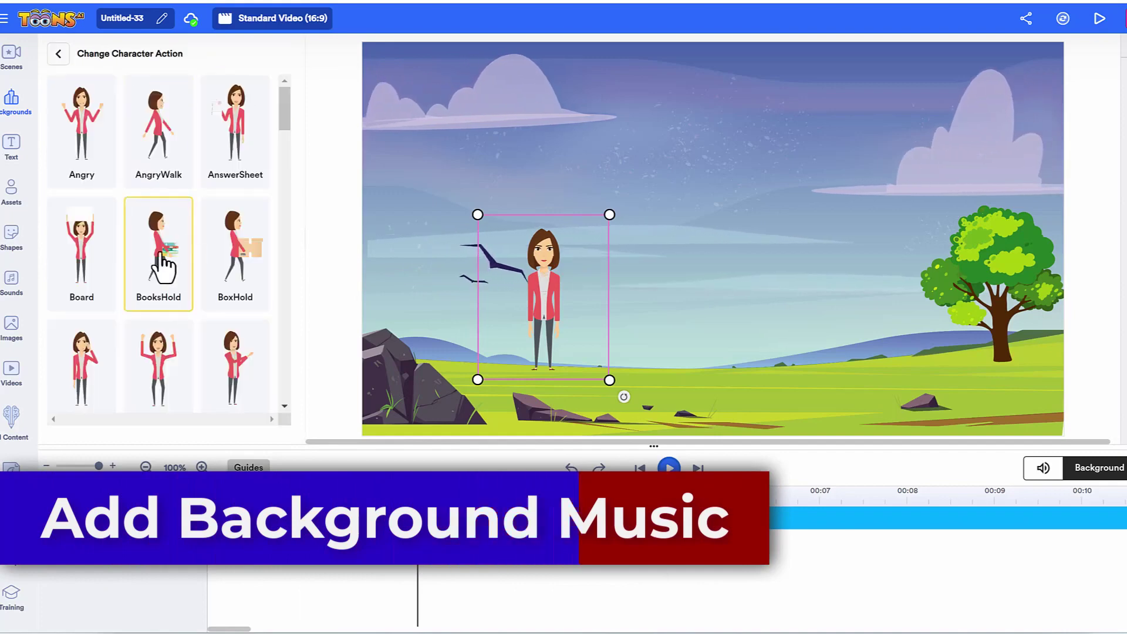
left_click(235, 246)
left_click(728, 355)
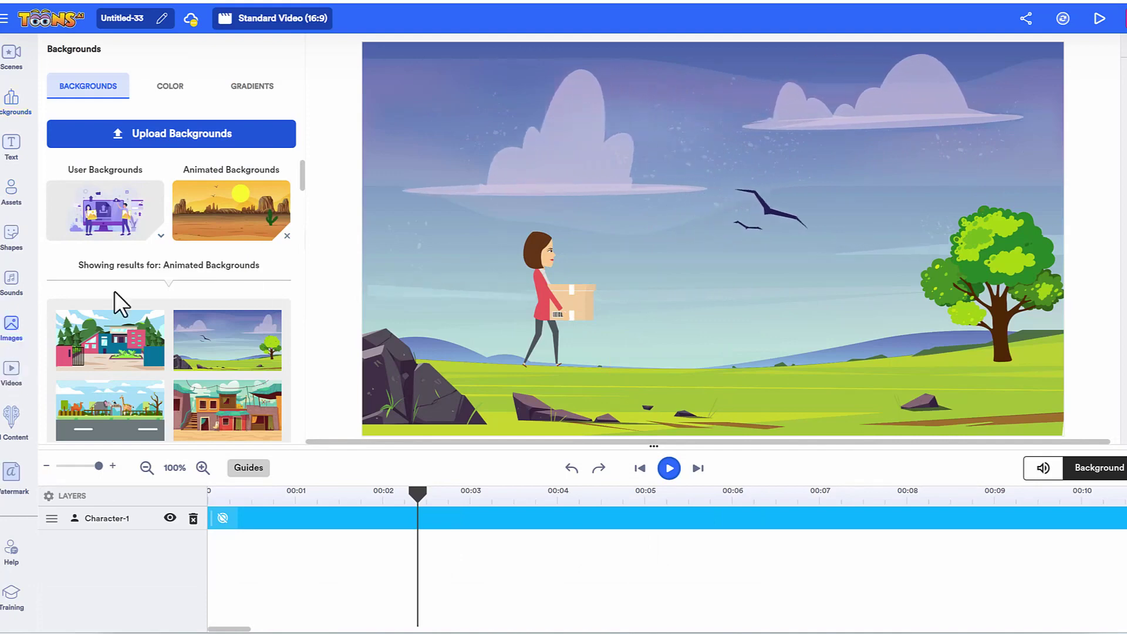
left_click(12, 327)
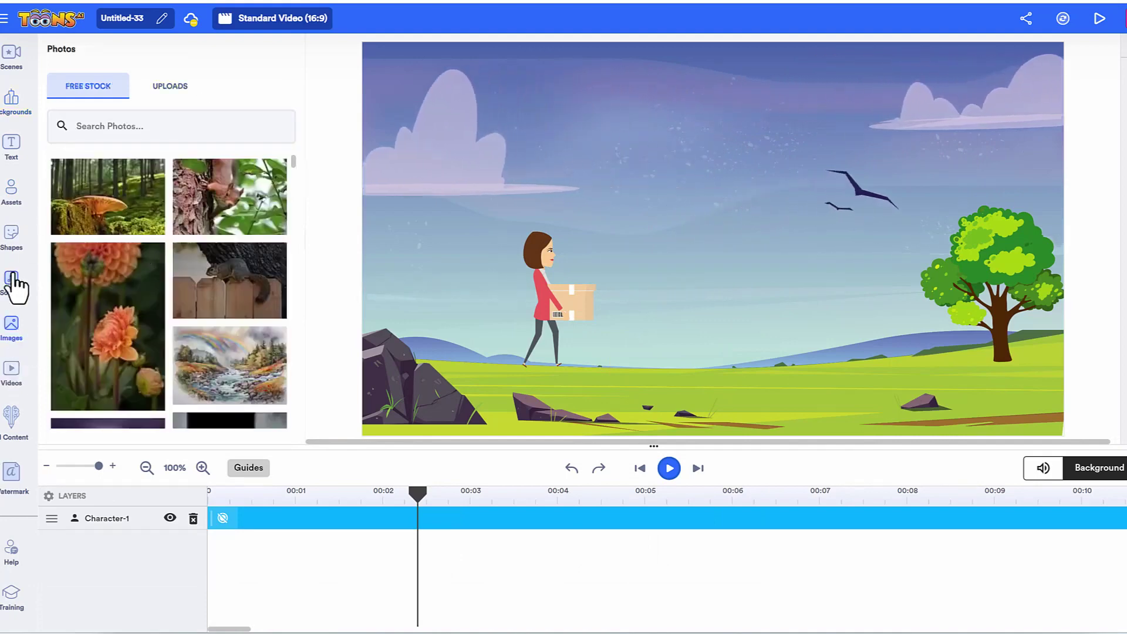
Step: Add the red-and-yellow starburst from the Comic shapes category to the meadow sky
left_click(13, 196)
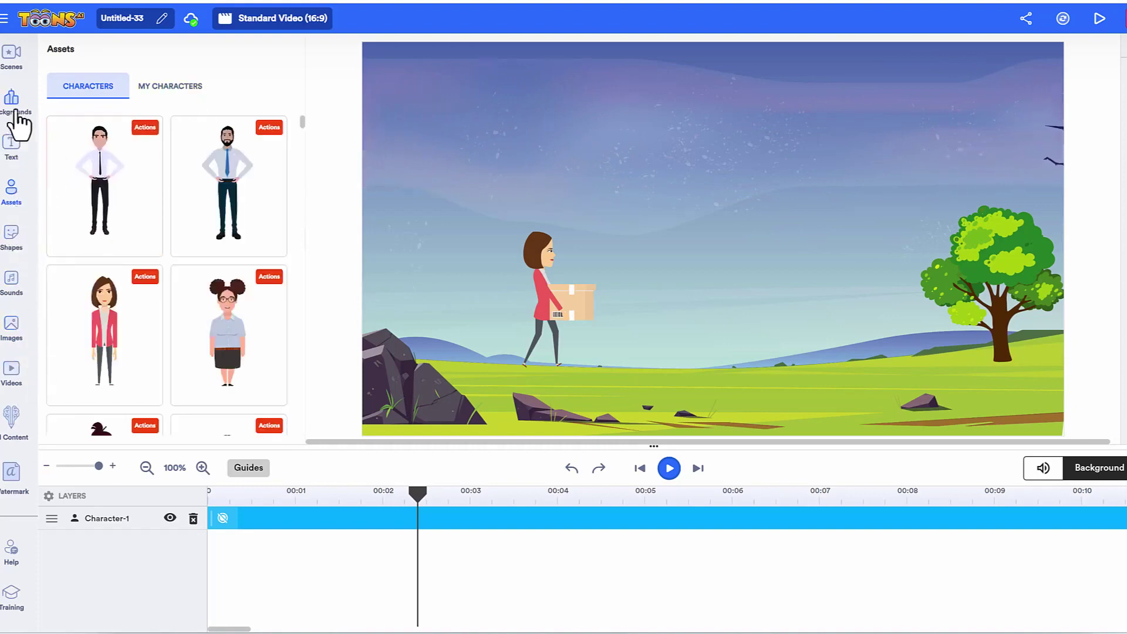
left_click(16, 242)
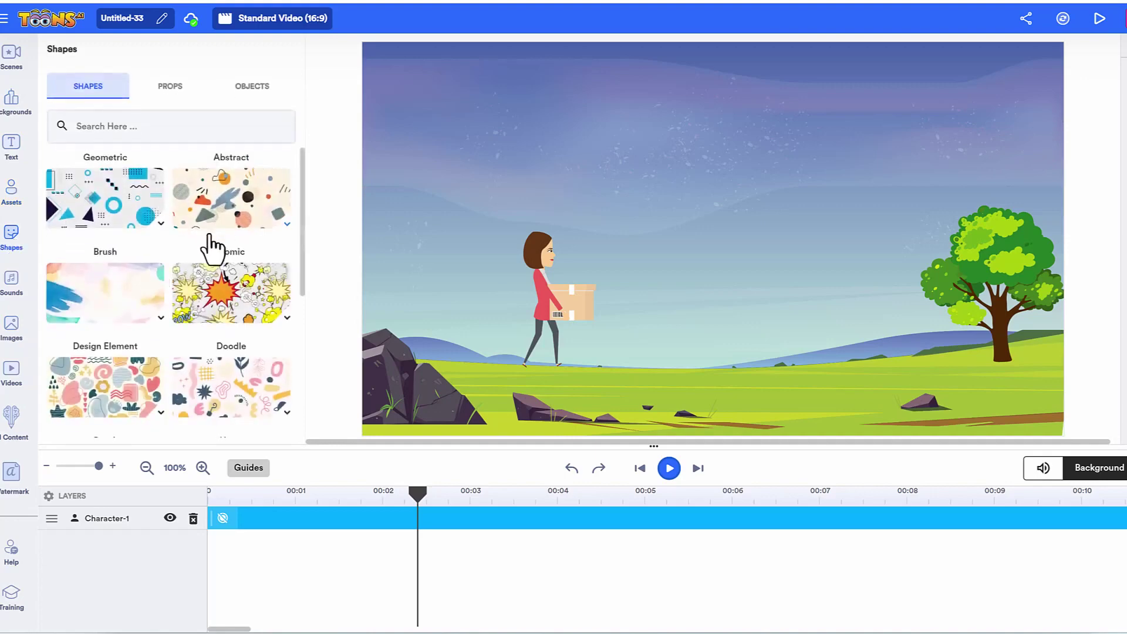
scroll(213, 250, "down", 5)
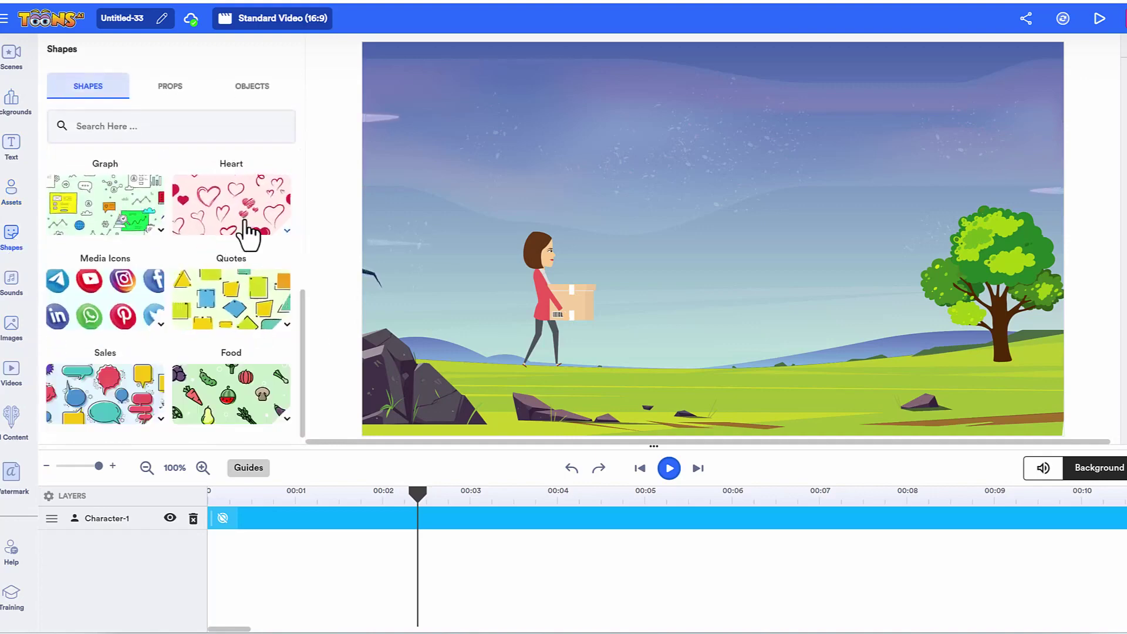
scroll(252, 226, "up", 5)
left_click(227, 311)
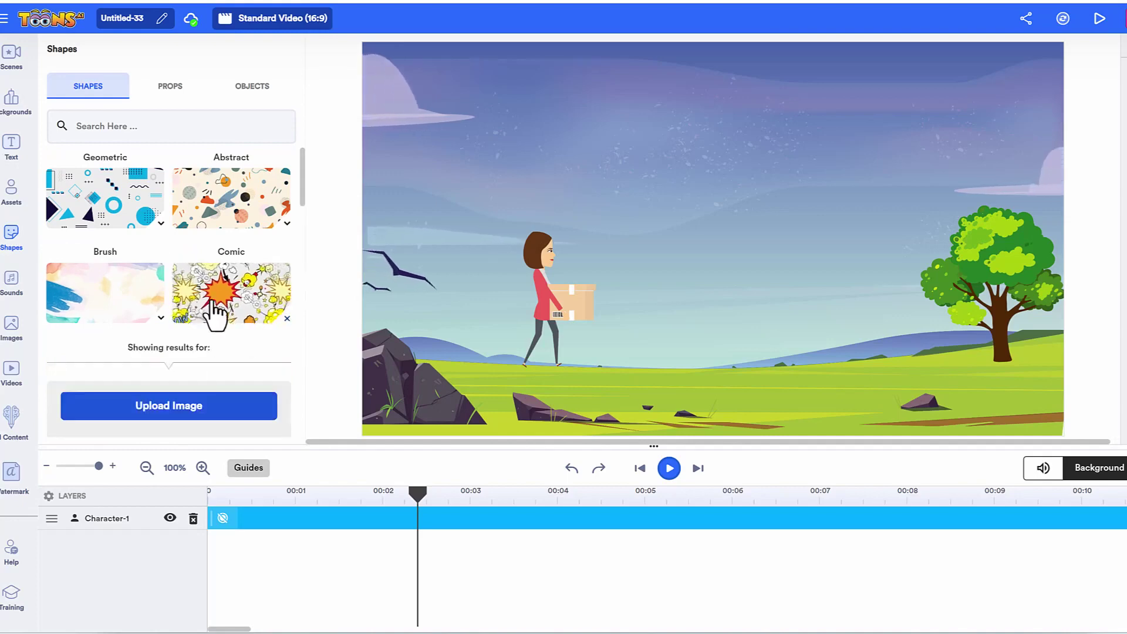
left_click(167, 273)
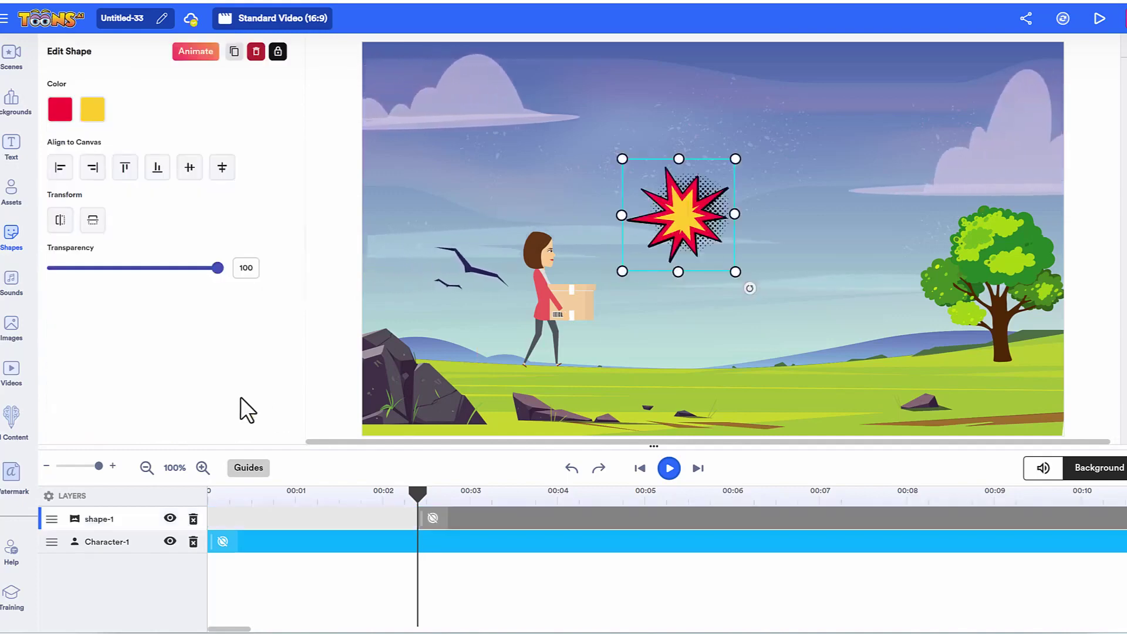
Step: Nudge the starburst slightly left, then test undo and redo on the change
left_click(312, 374)
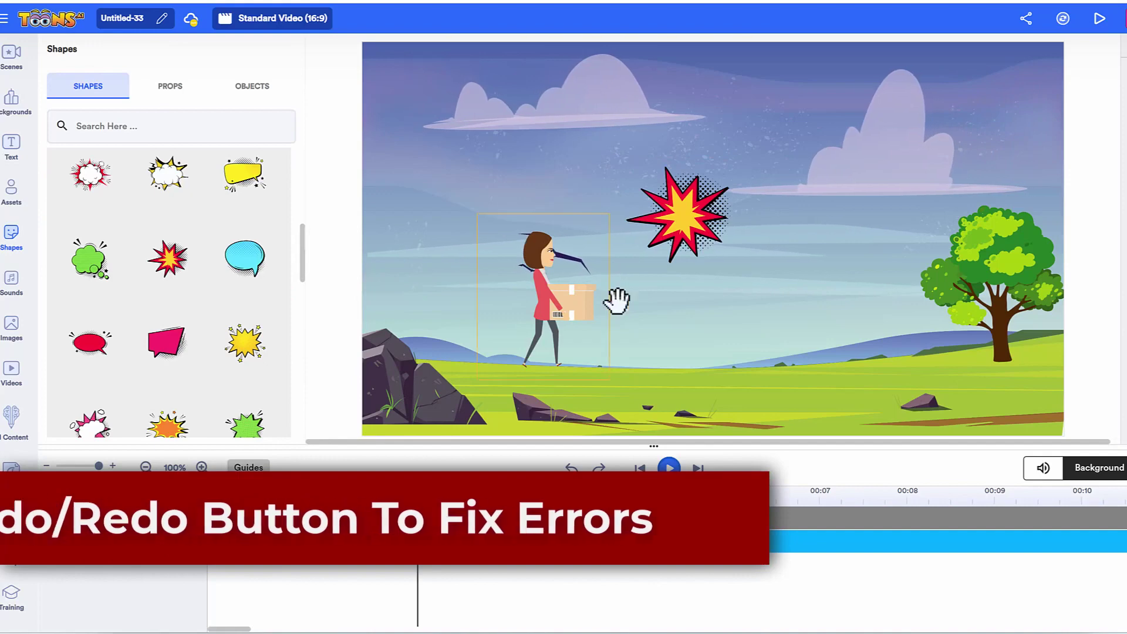
left_click_drag(691, 250, 673, 254)
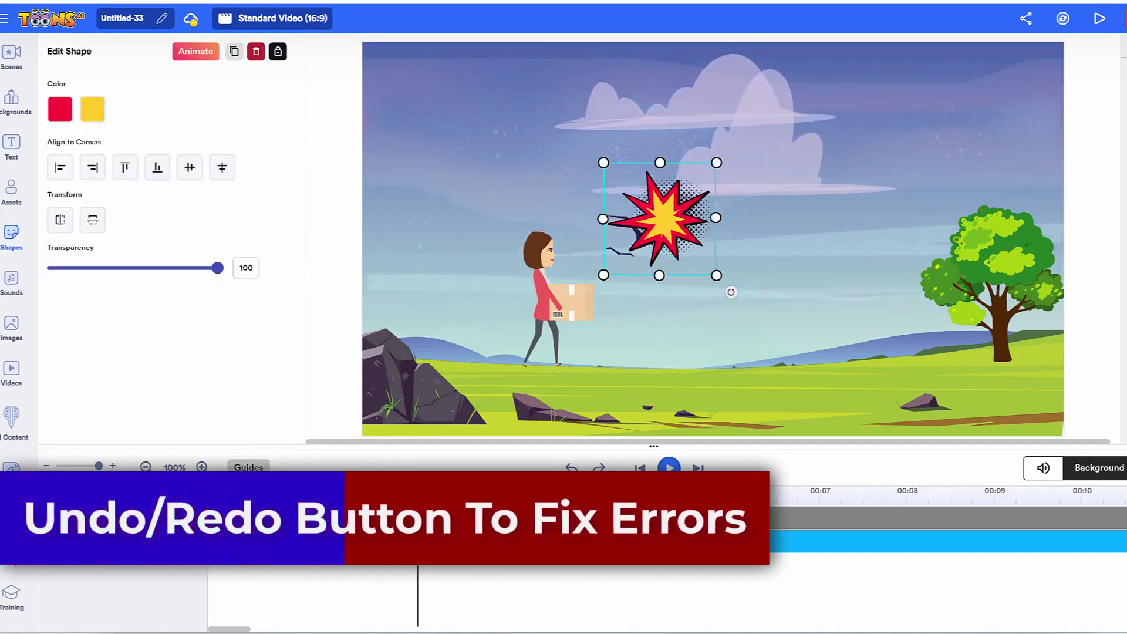
left_click(571, 468)
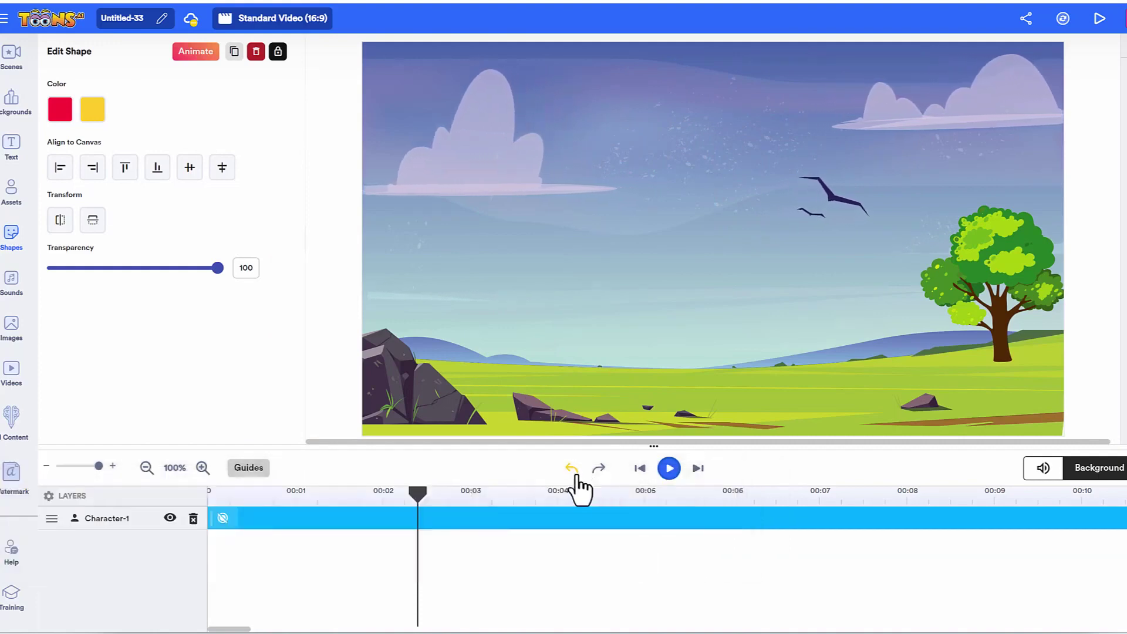
left_click(600, 470)
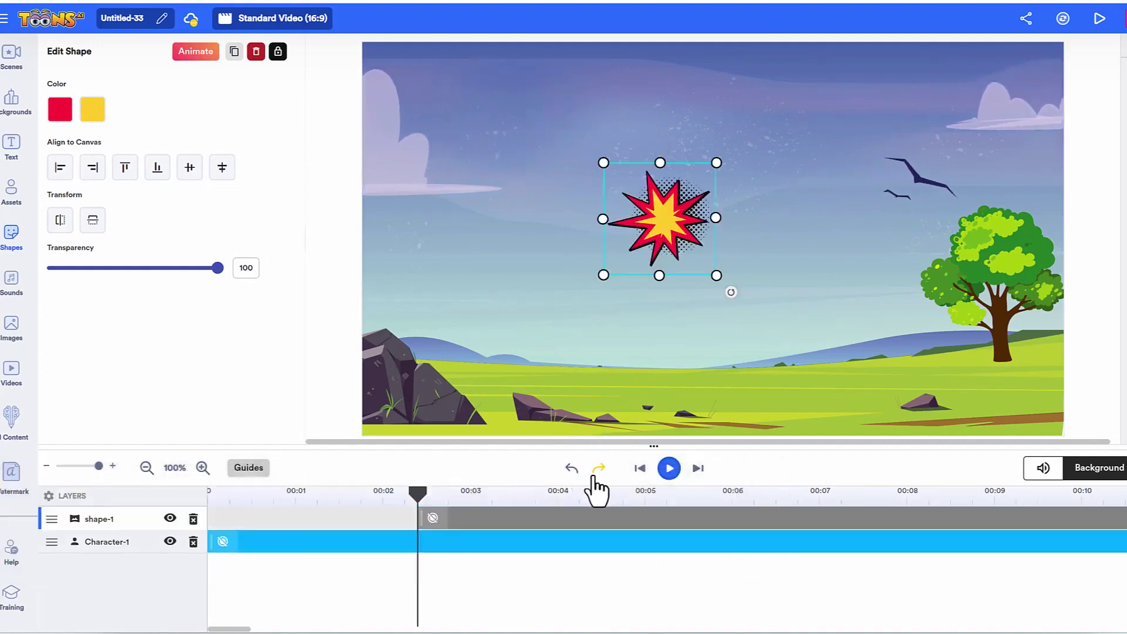
left_click(603, 471)
left_click(605, 473)
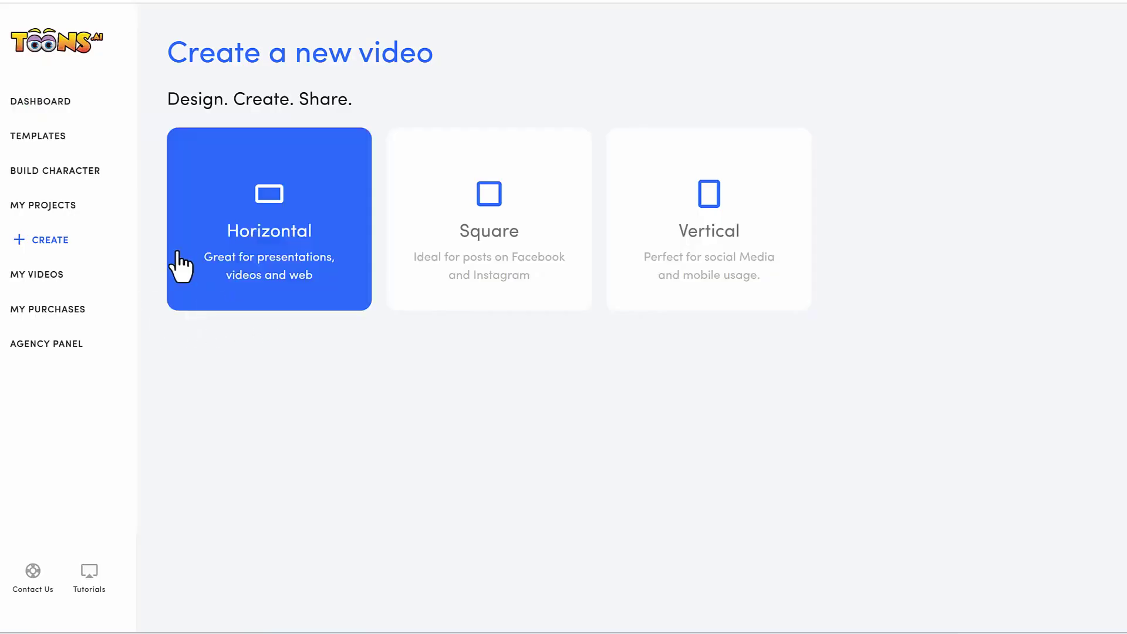
Step: Start a new horizontal video and load the saved best-price living-room scene
left_click(593, 229)
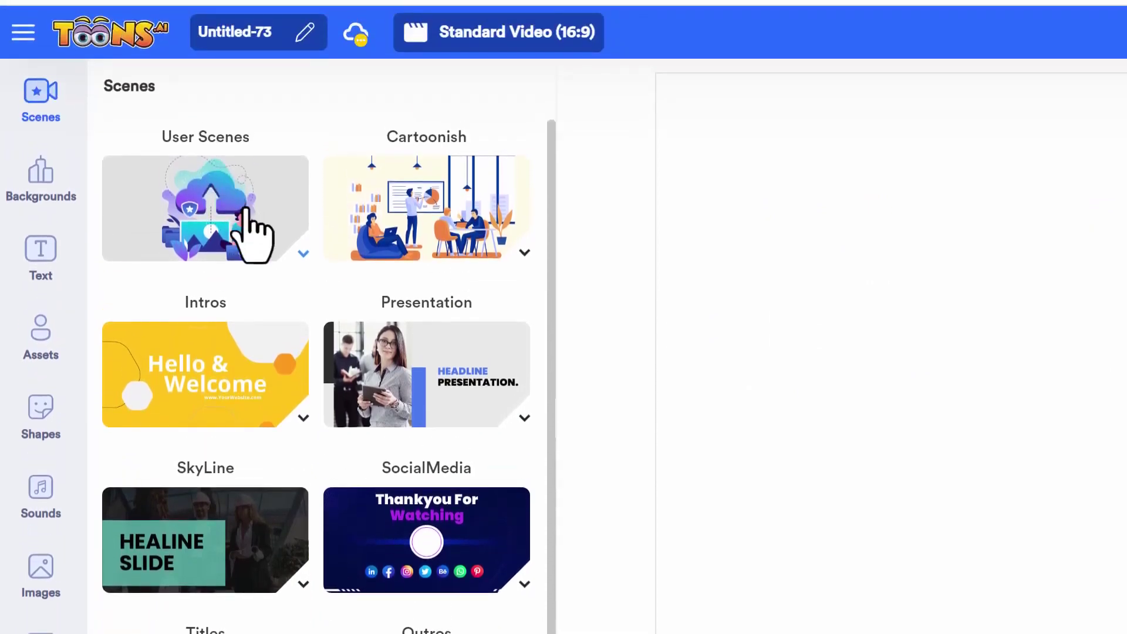
left_click(253, 80)
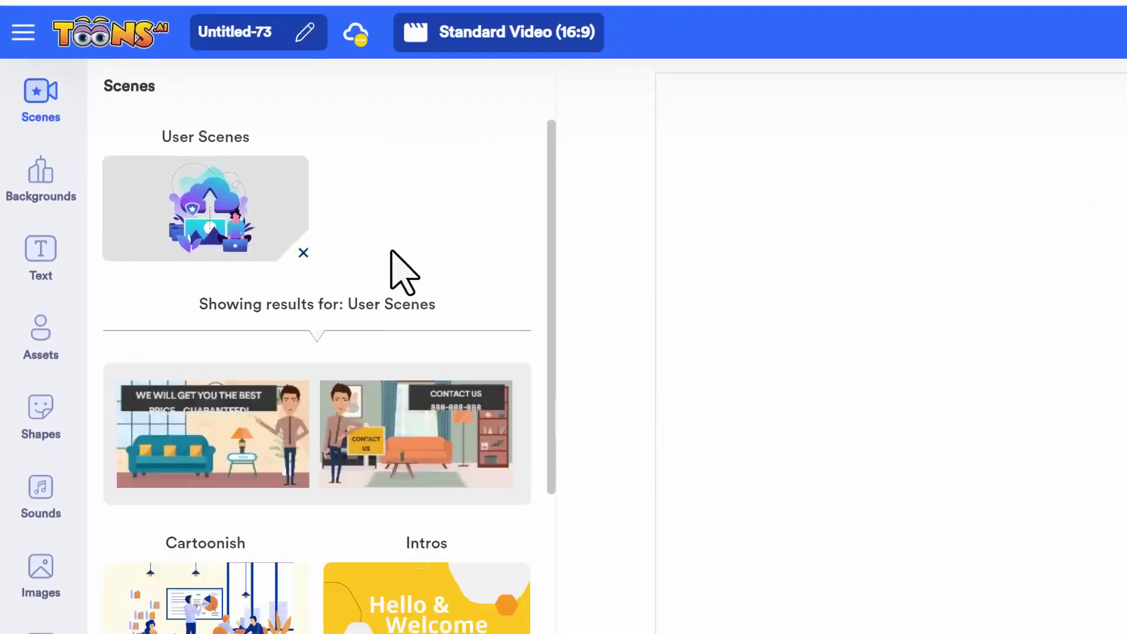
mouse_move(238, 435)
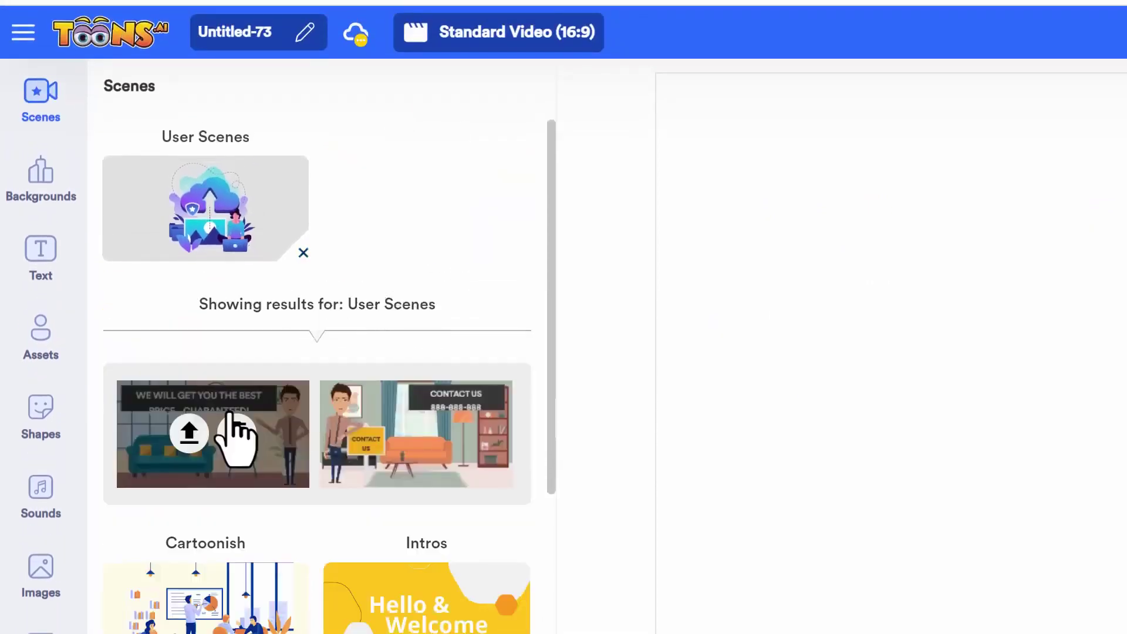
left_click(194, 446)
left_click(1031, 493)
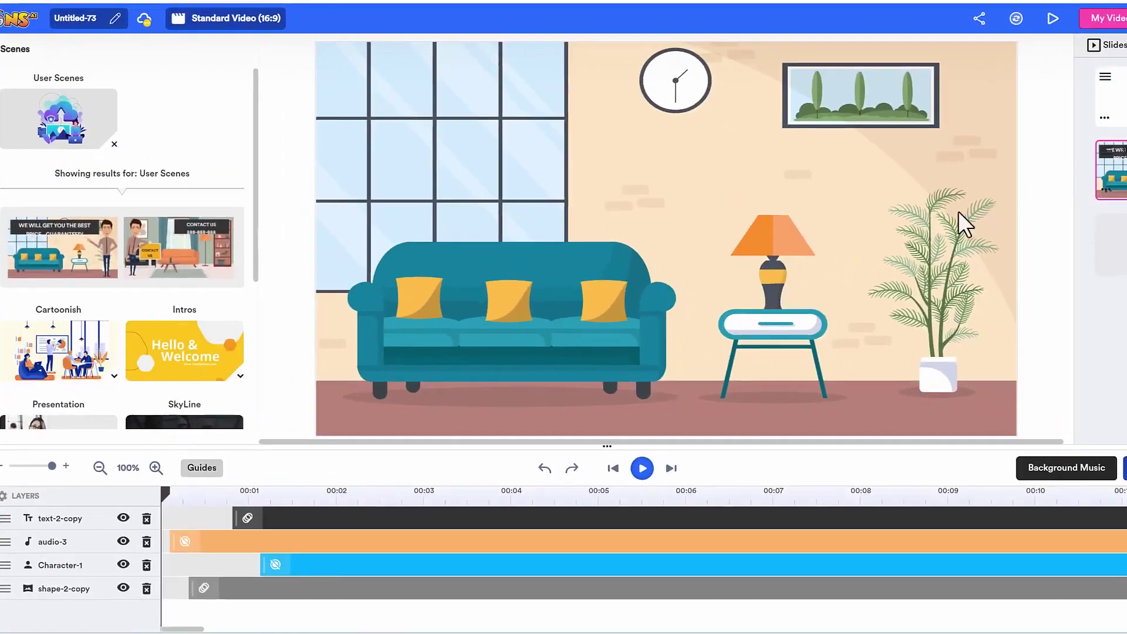
Step: Load the saved contact-us scene onto another slide
left_click(1111, 97)
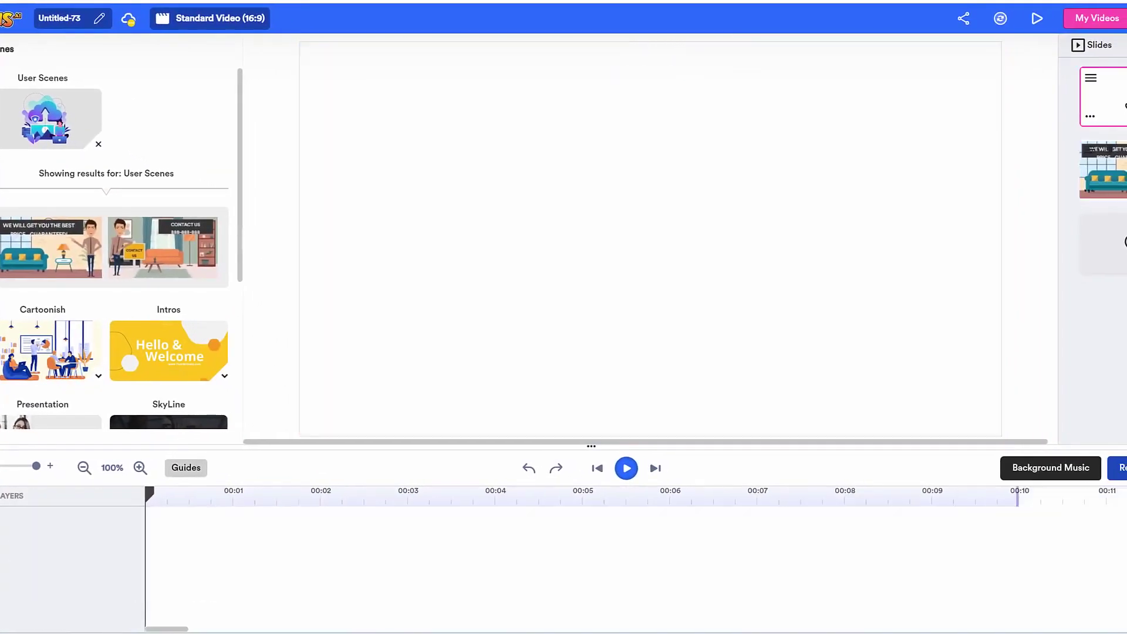
mouse_move(195, 253)
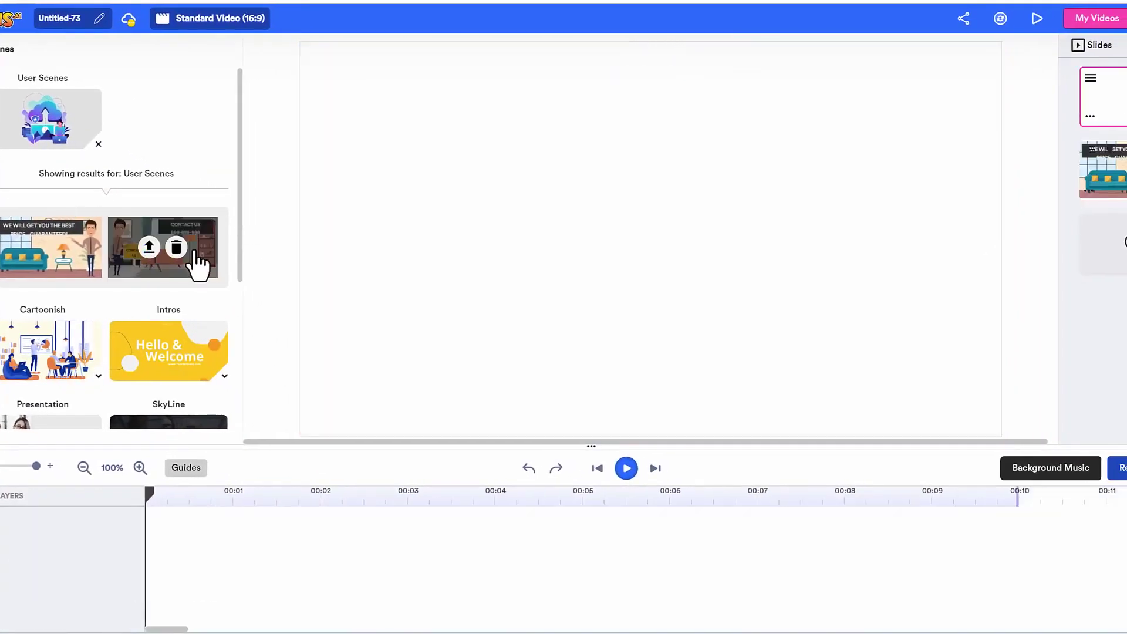
left_click(152, 248)
left_click(704, 357)
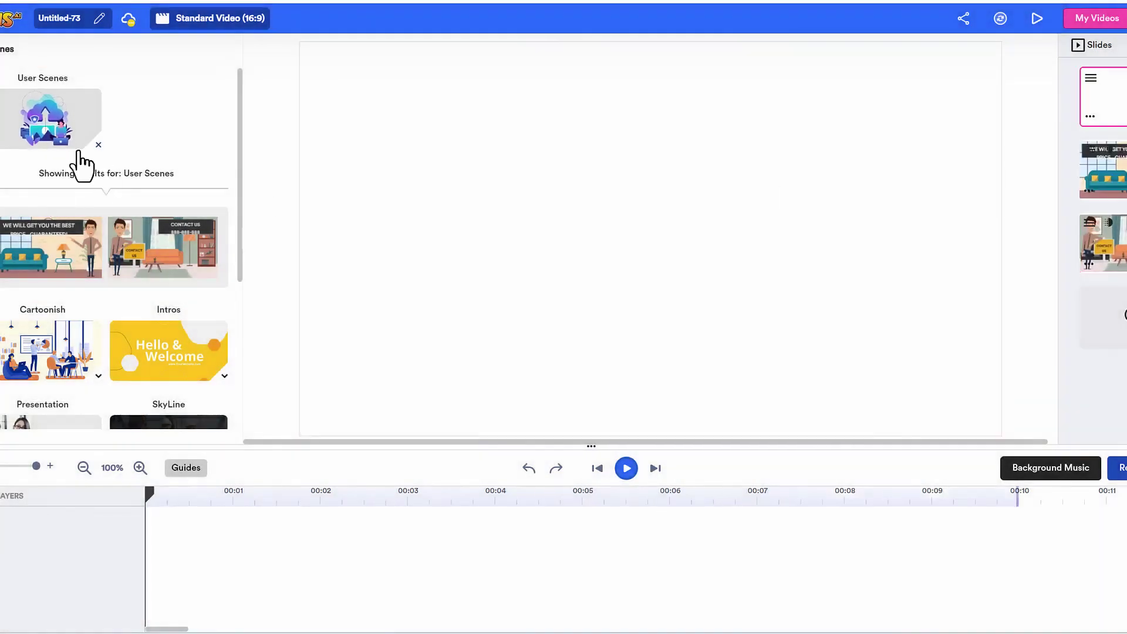
Step: Load the COVID-19 office scene from the Cartoonish templates as an extra slide
scroll(108, 264, "down", 4)
scroll(108, 265, "up", 4)
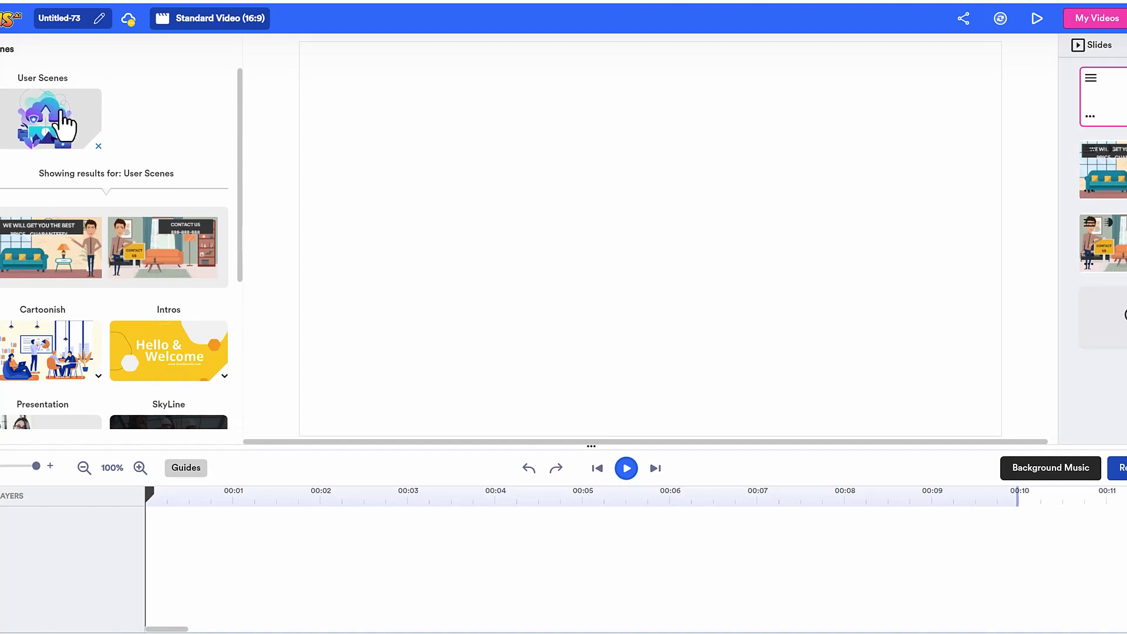
left_click(98, 147)
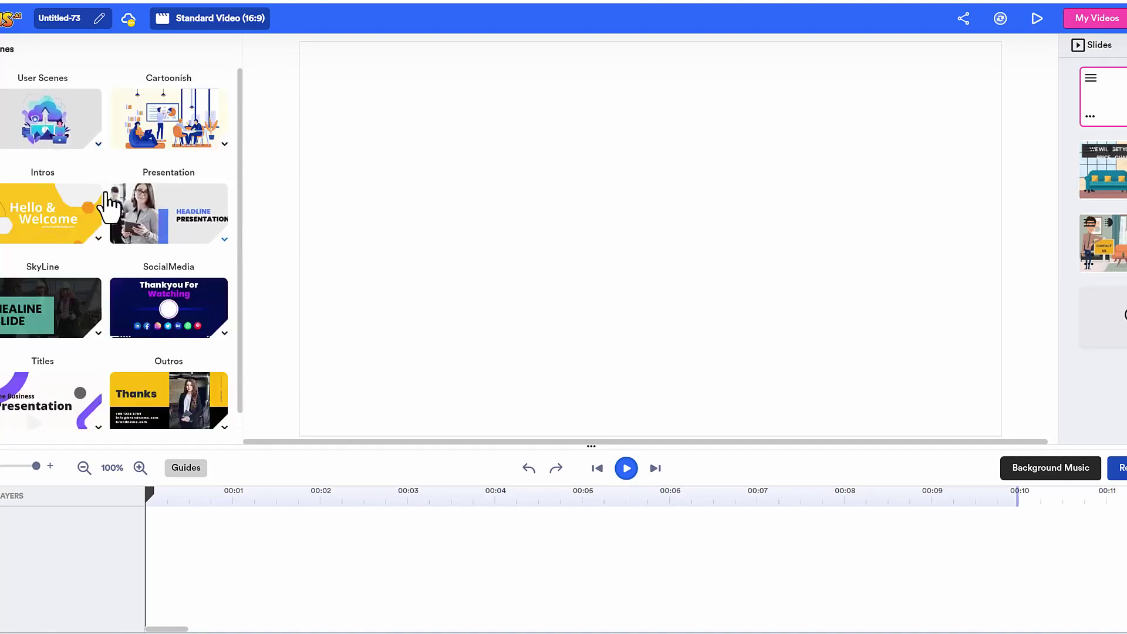
scroll(151, 158, "down", 1)
scroll(89, 252, "up", 1)
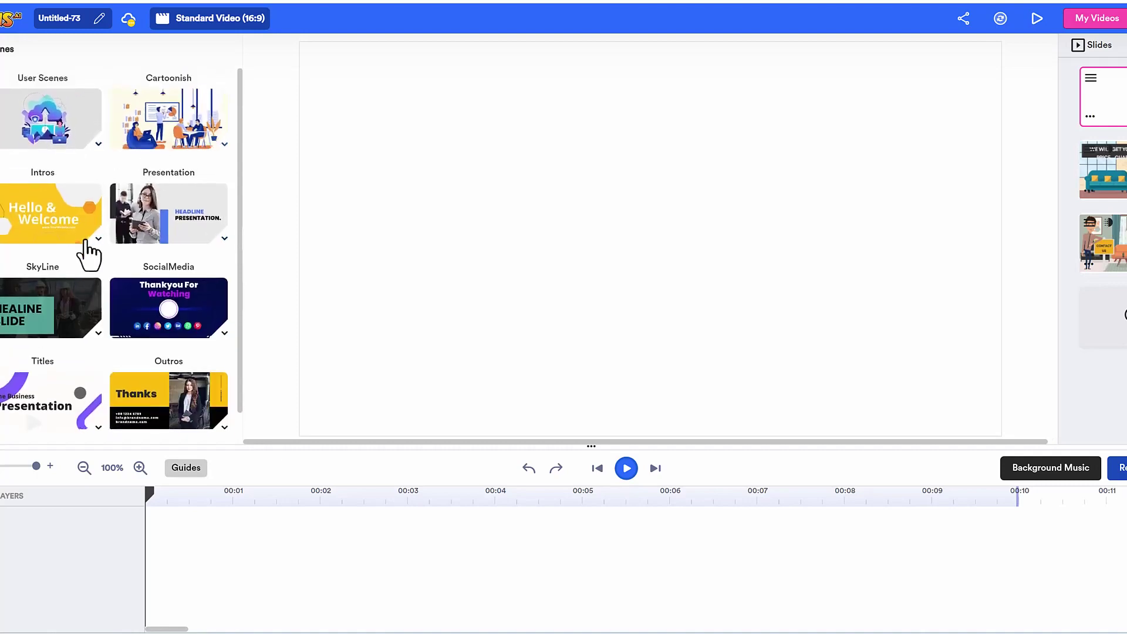
left_click(189, 133)
scroll(114, 256, "up", 2)
left_click(141, 330)
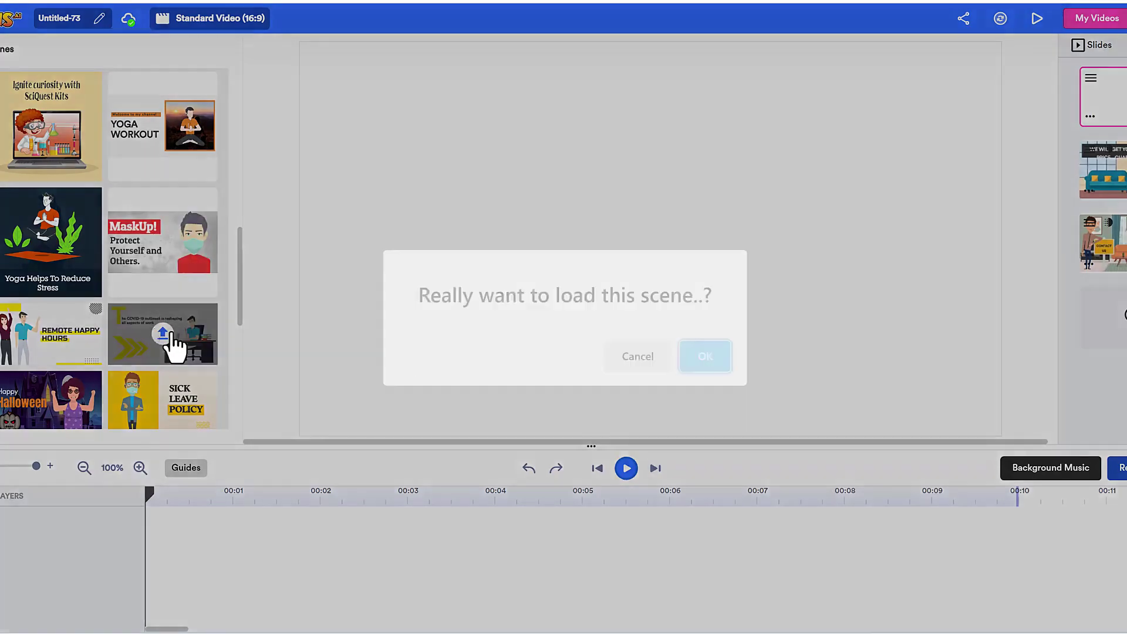
left_click(720, 368)
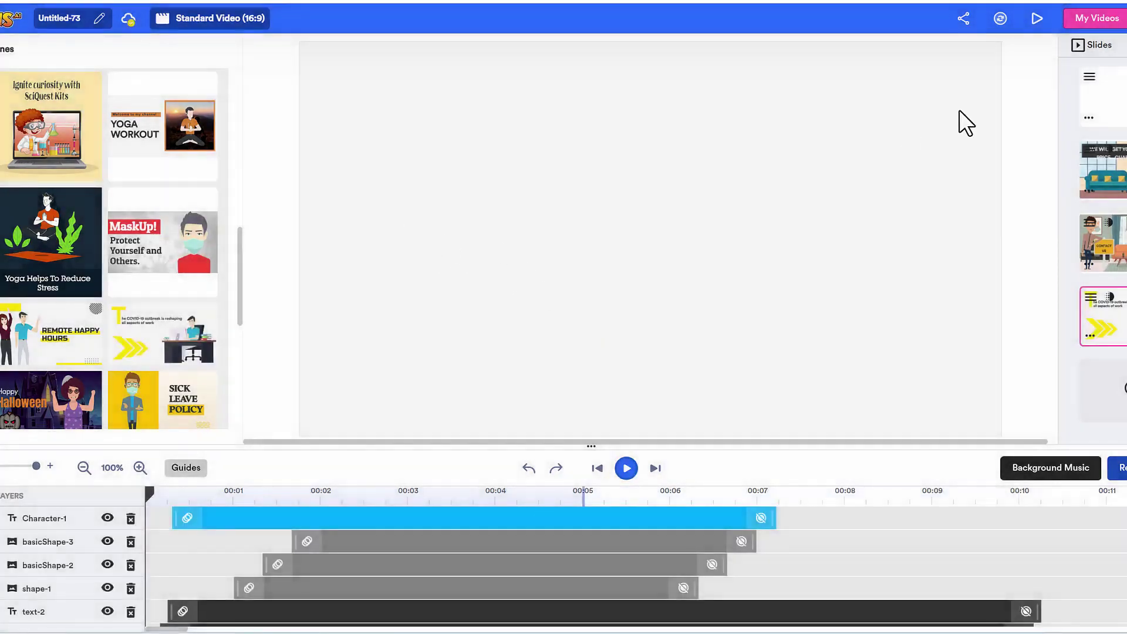
left_click(1120, 107)
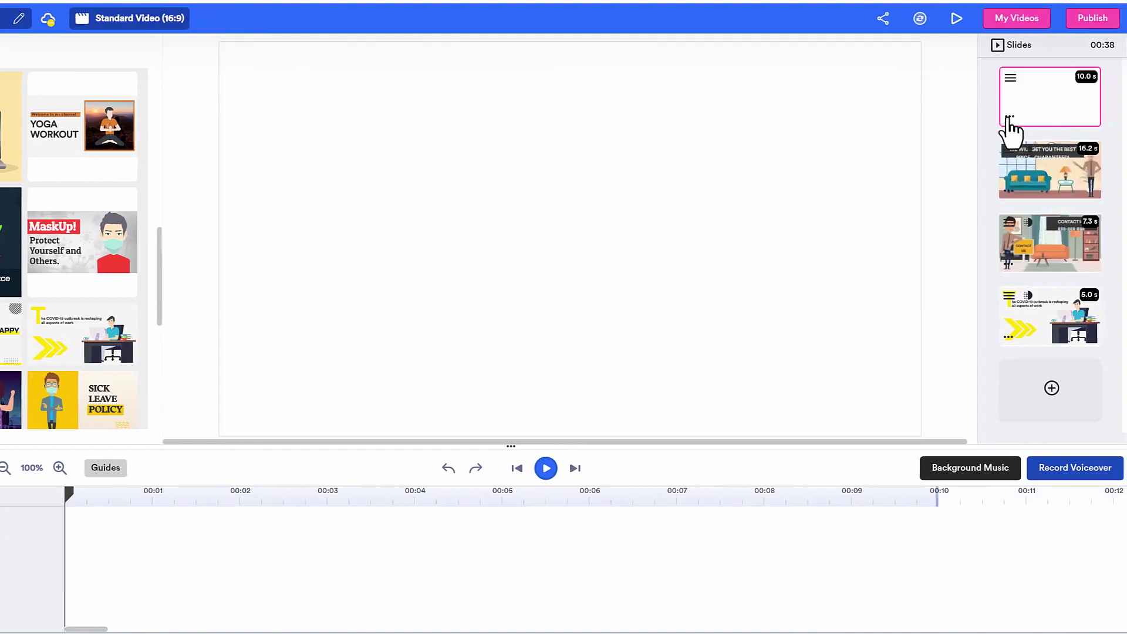
Step: Delete the empty first slide
left_click(1010, 119)
left_click(966, 147)
left_click(1037, 105)
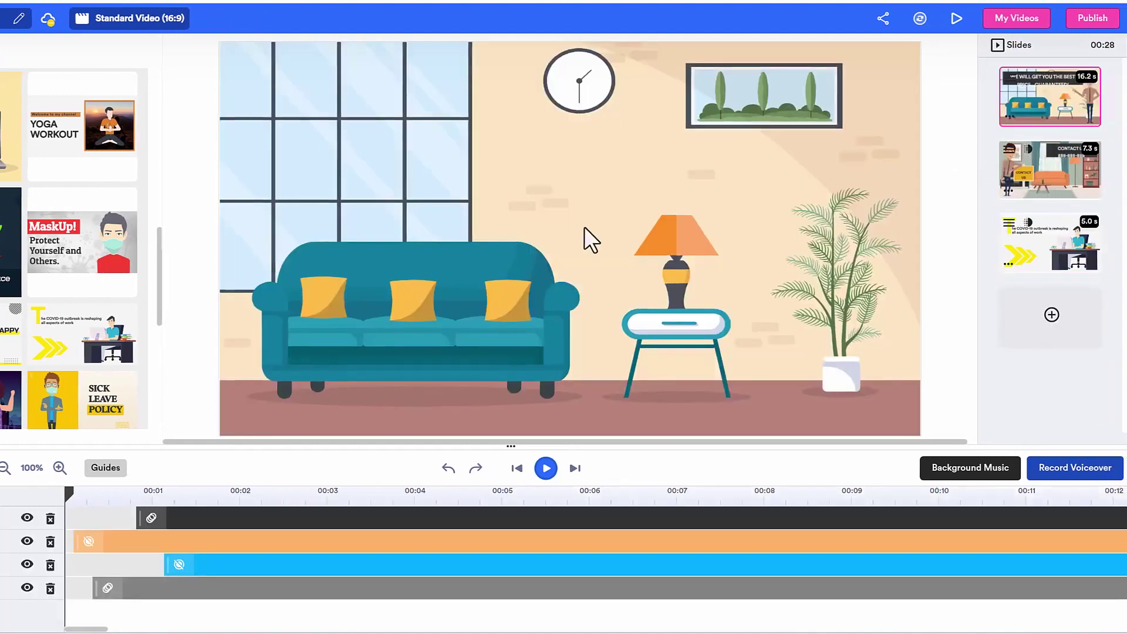
Step: Change the couch scene headline to 'Our Real Estate Brokerage Is There To Serve You'
left_click(320, 496)
left_click(496, 82)
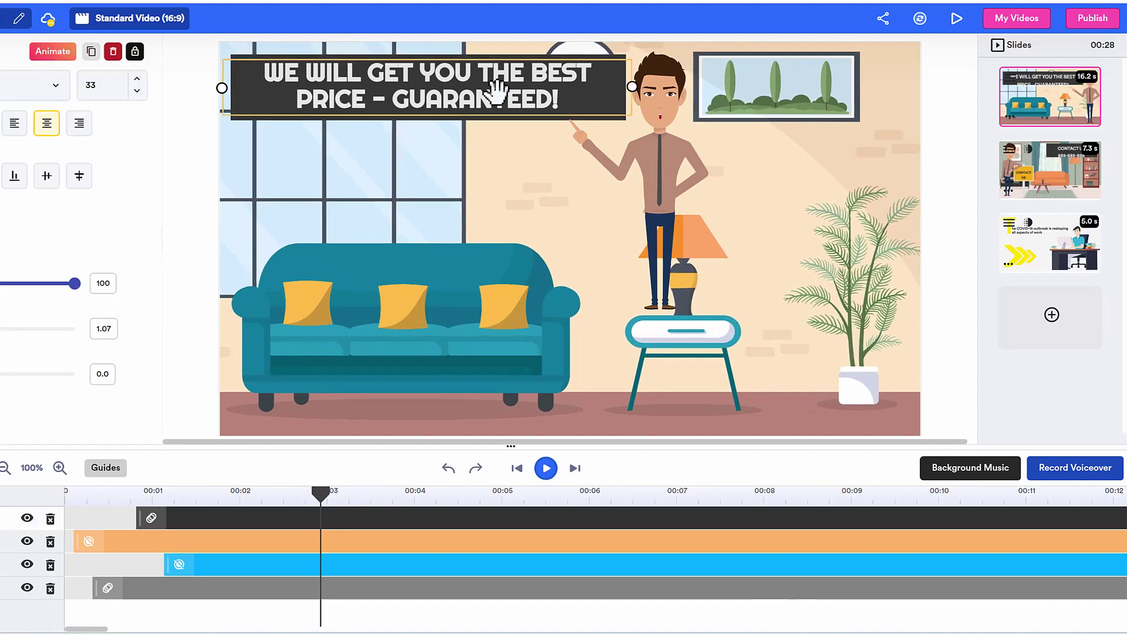
double_click(496, 89)
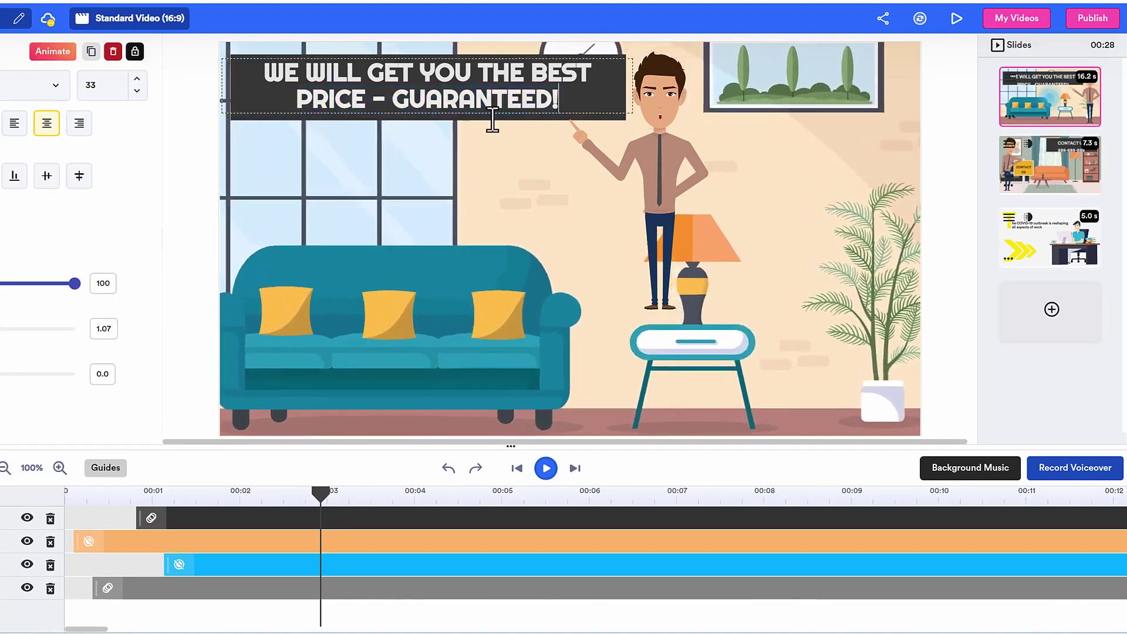
key("ctrl+a")
type("Our Real Estate Brokerage Is There To Serve You")
left_click(460, 123)
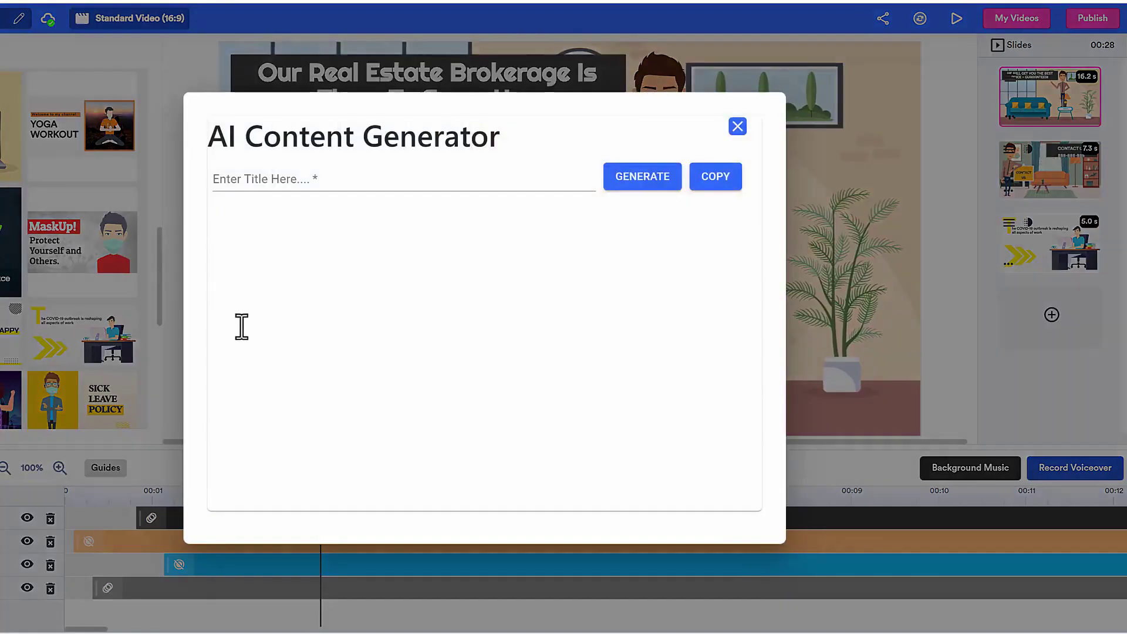
Step: Generate a real estate brokerage article with the AI Content Generator and paste it as voiceover
left_click(356, 183)
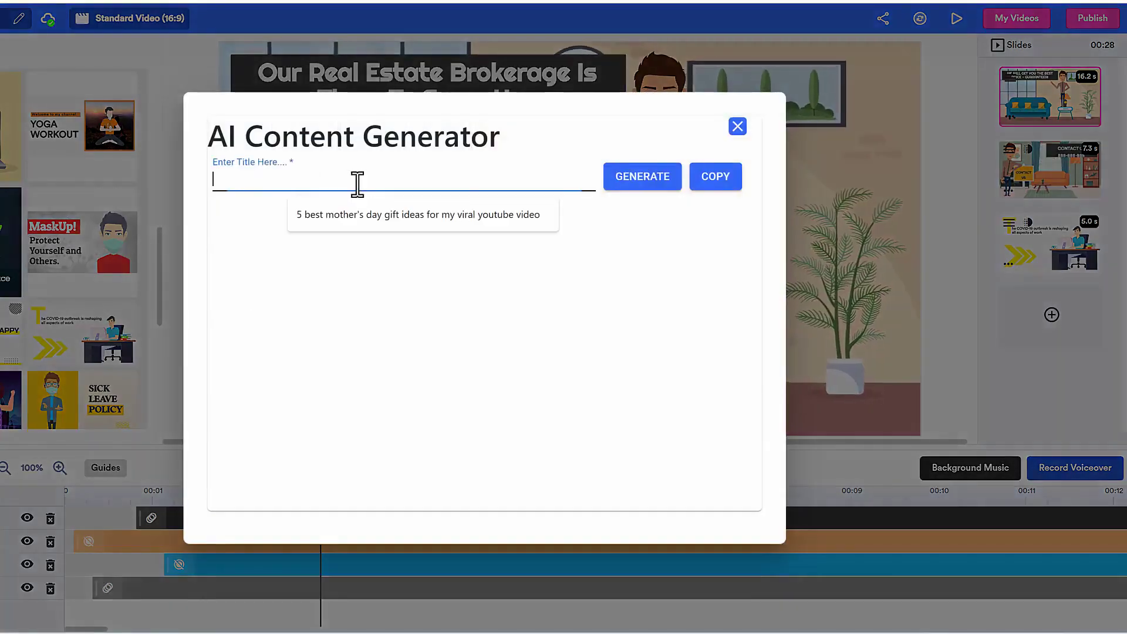
left_click(575, 213)
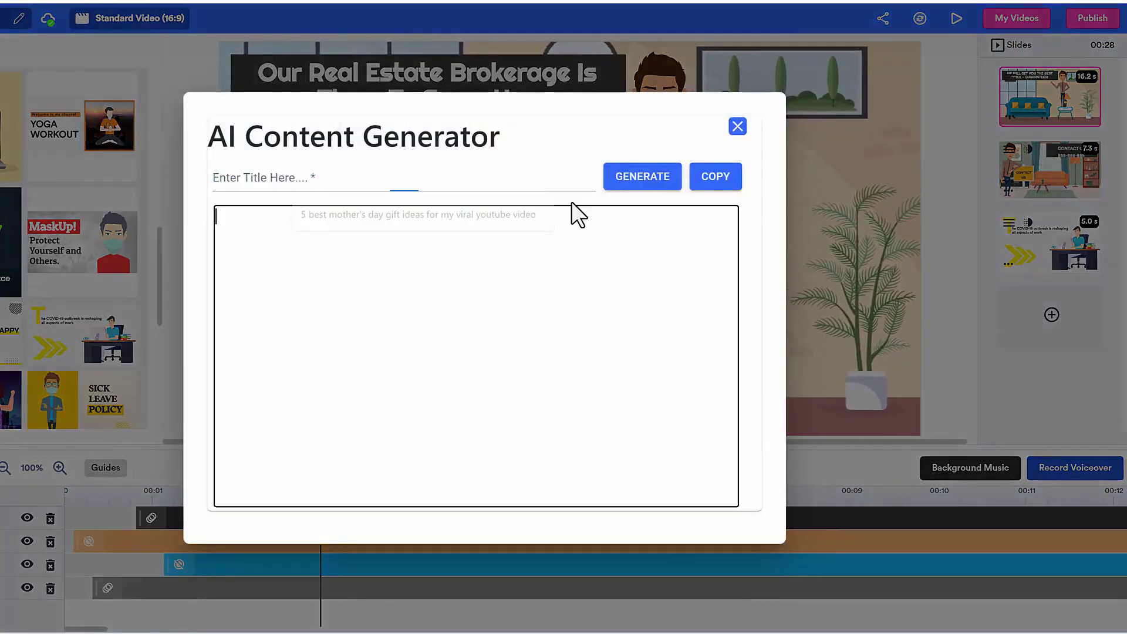
left_click(337, 178)
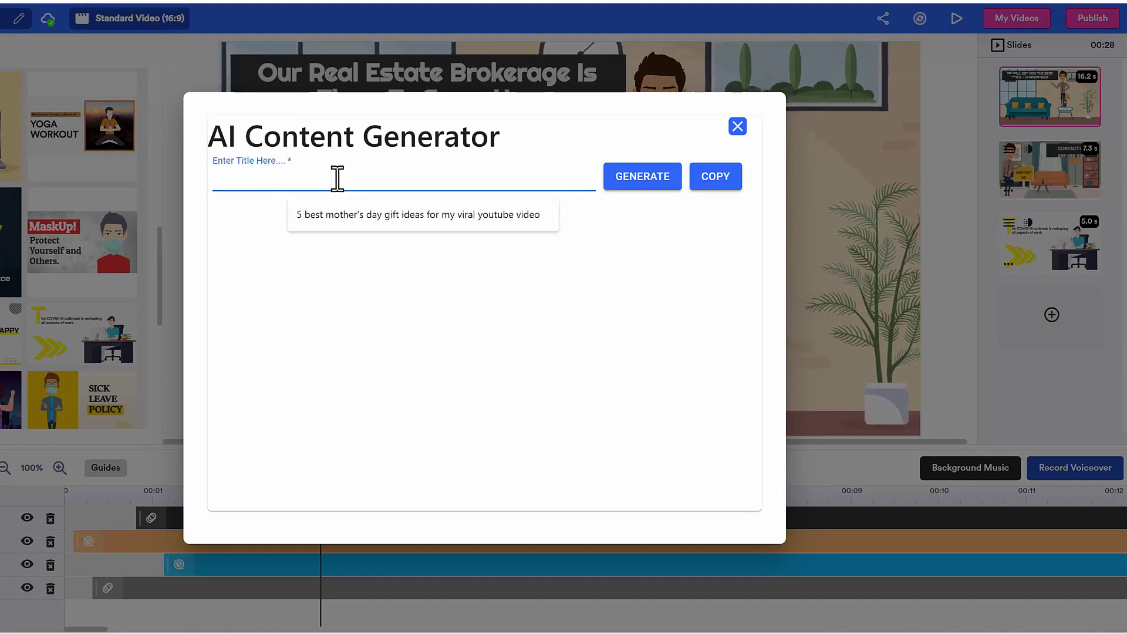
type("real estate brokerage benefits for clients")
key("Return")
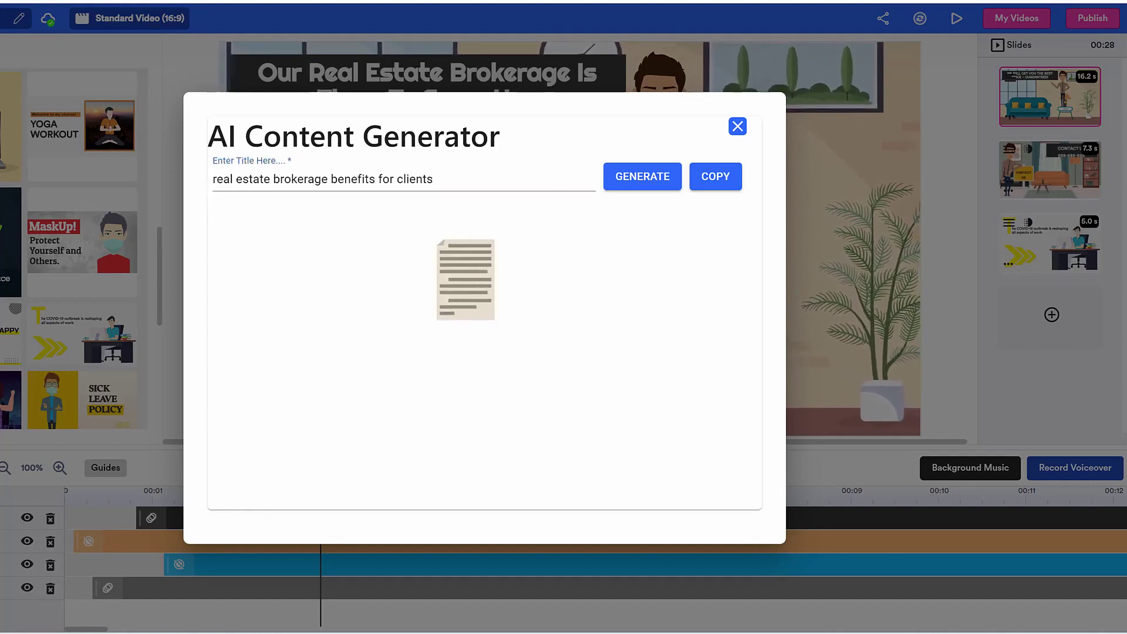
key("ctrl+a")
left_click(737, 126)
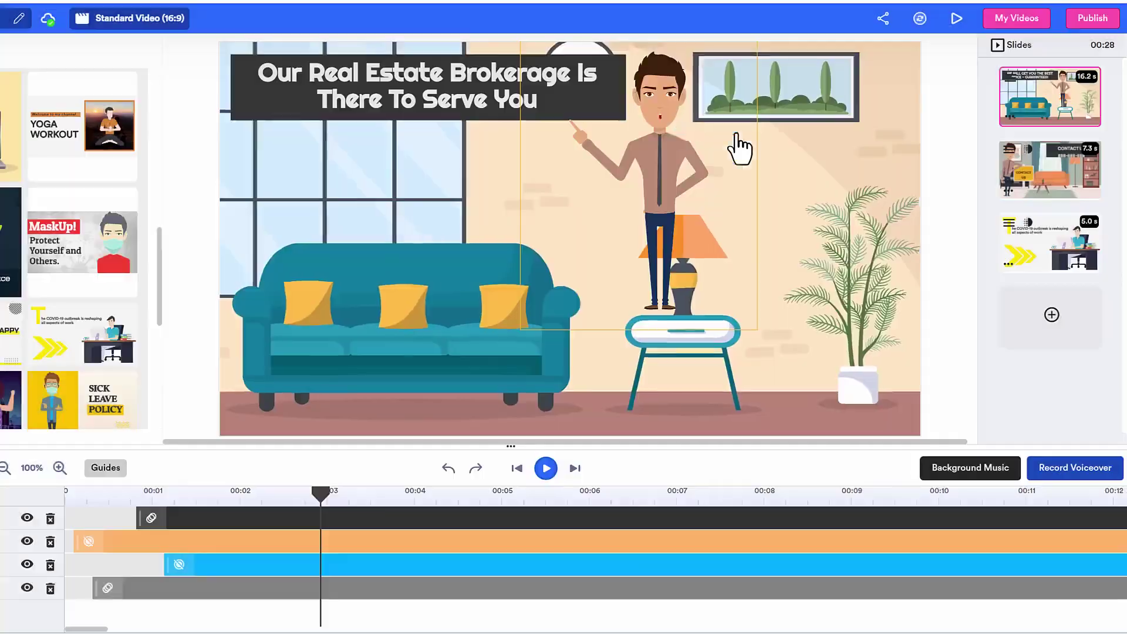
right_click(6, 98)
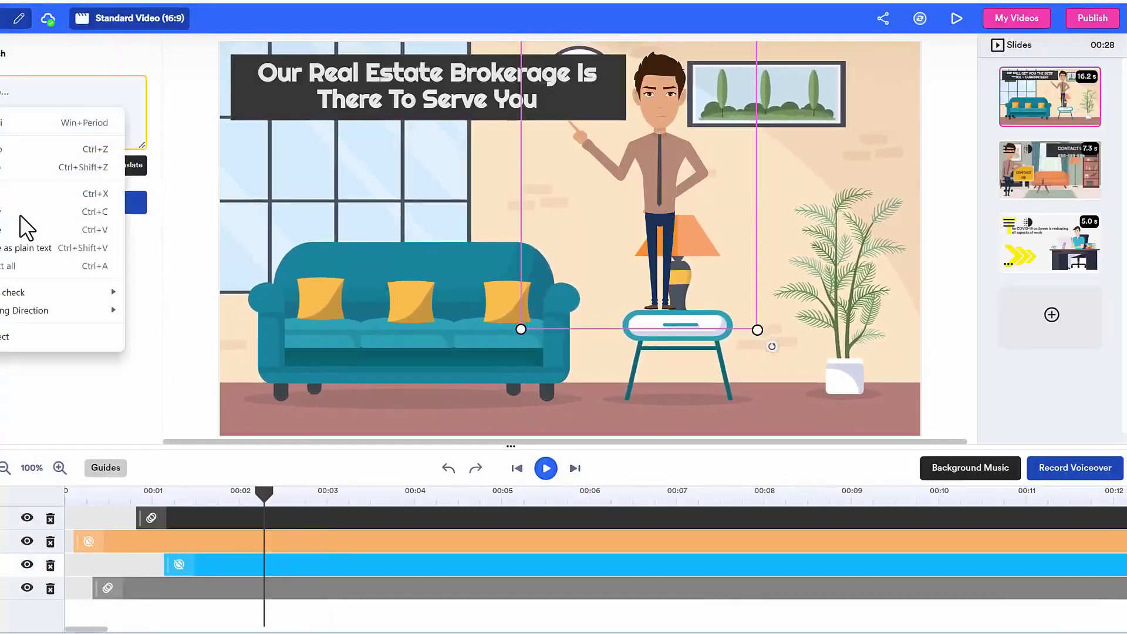
left_click(13, 229)
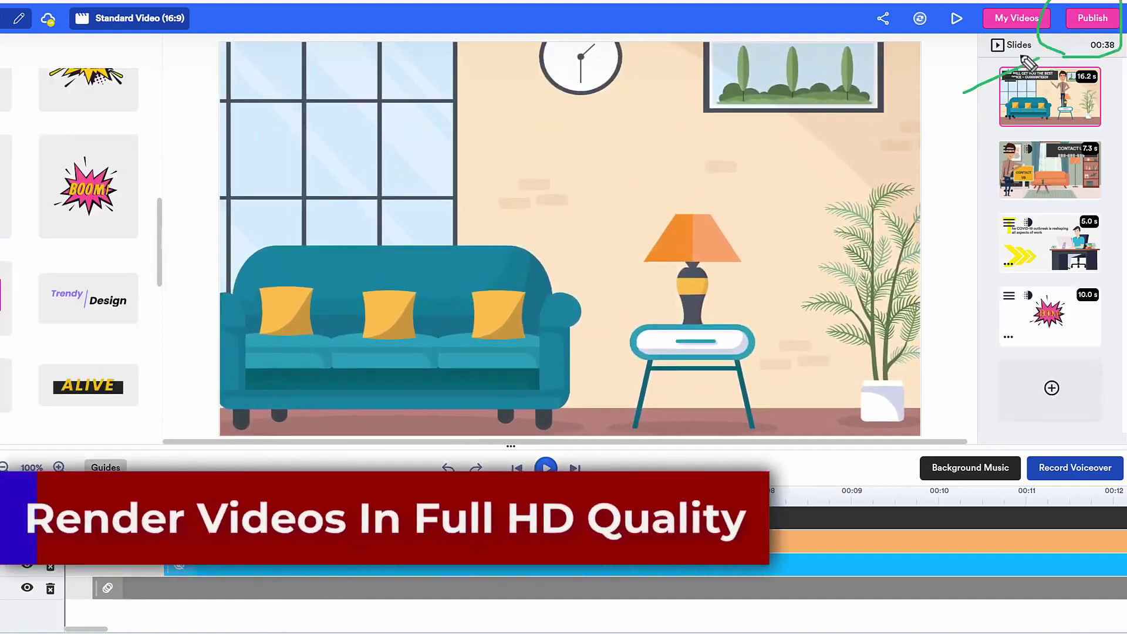
Step: Publish the video and start the MP4 render, accepting the export-queued confirmation
left_click_drag(963, 92, 1046, 56)
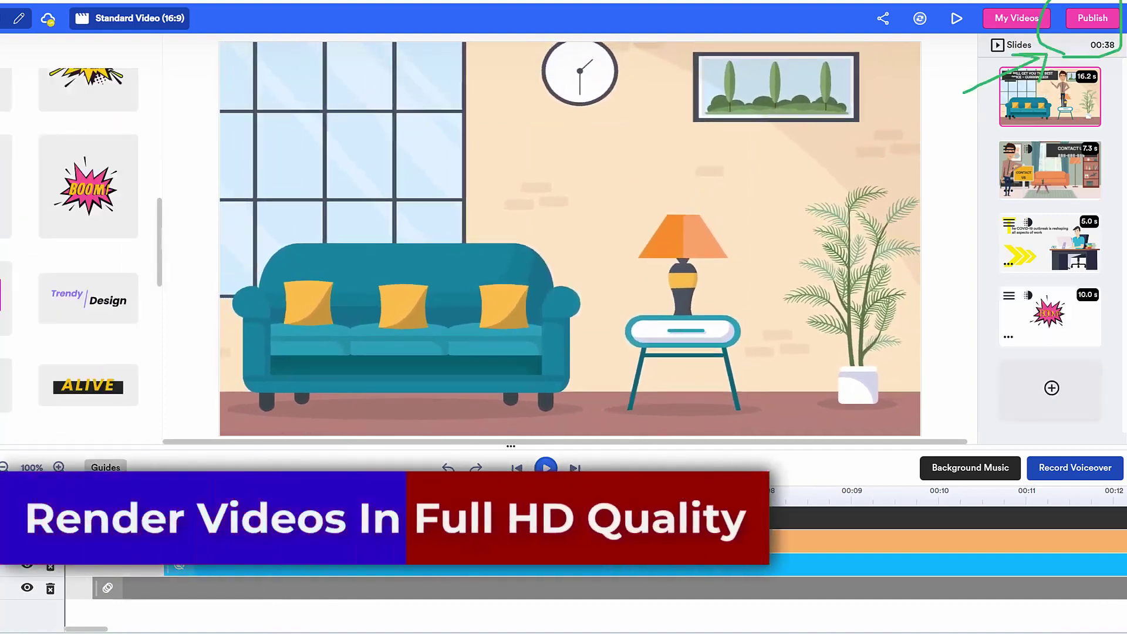
left_click(1092, 17)
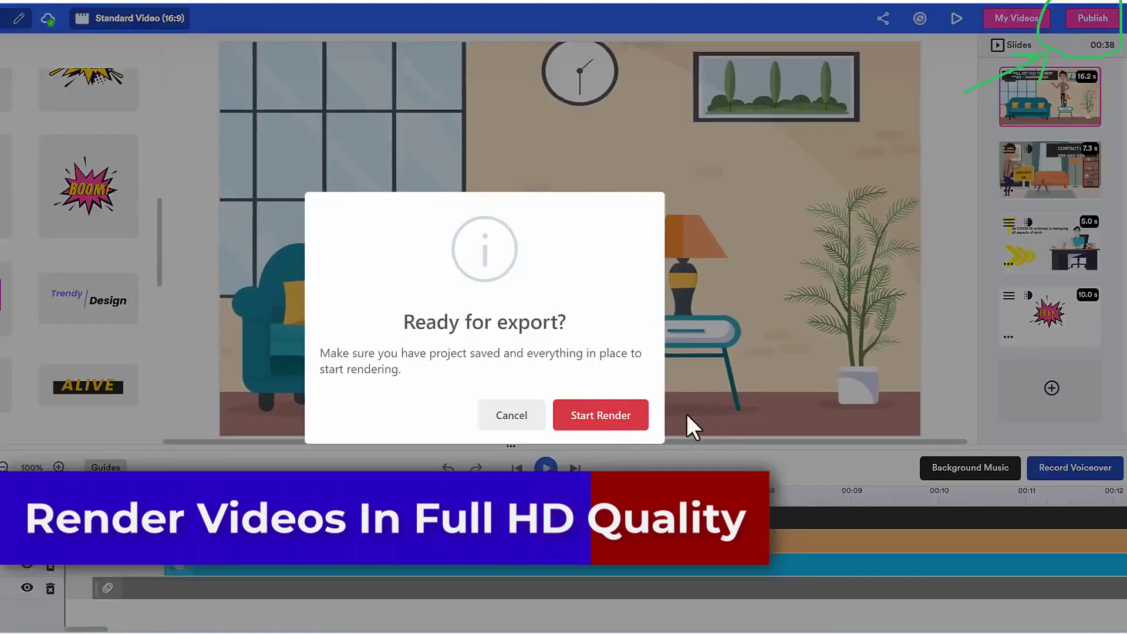
left_click(609, 417)
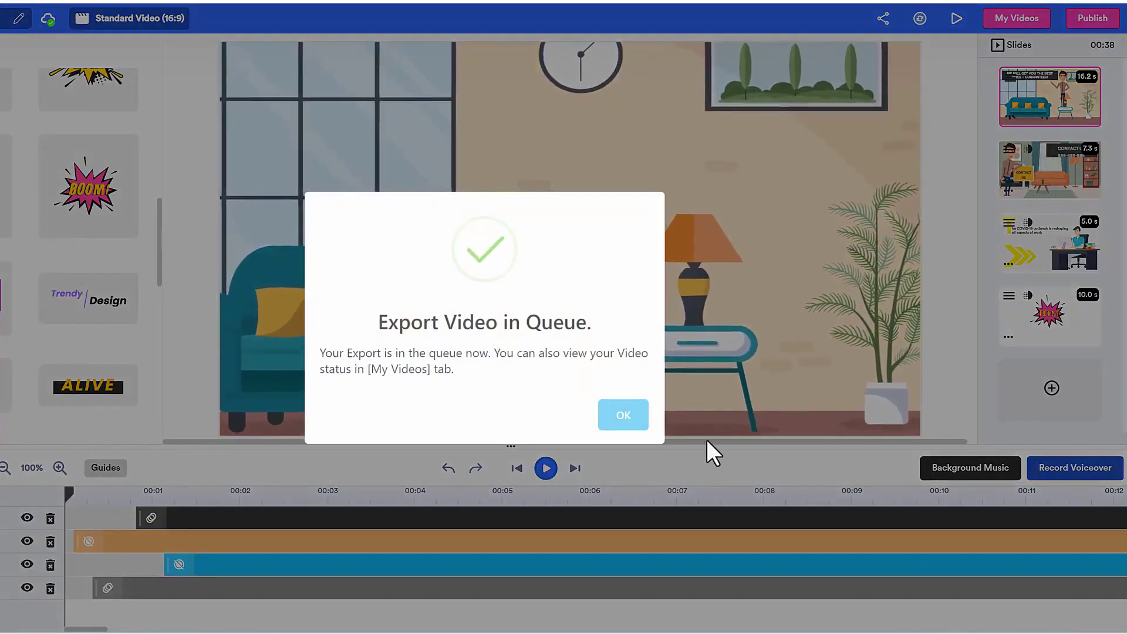
left_click(625, 418)
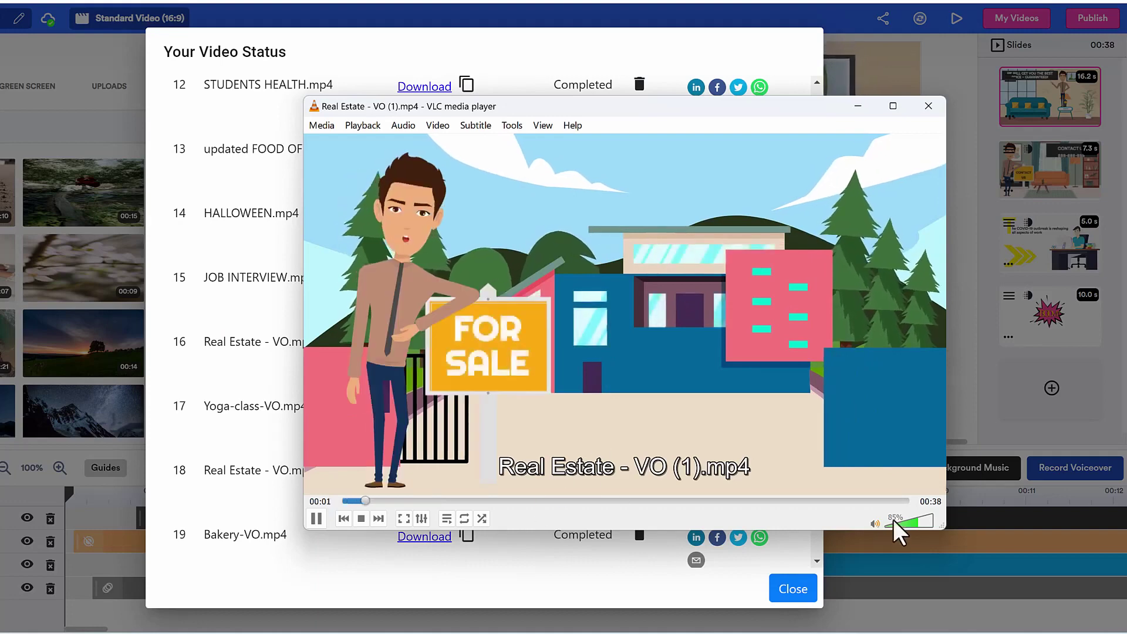
Step: Turn down VLC volume, skip through the best price scene to Contact Us, and pause
left_click(910, 520)
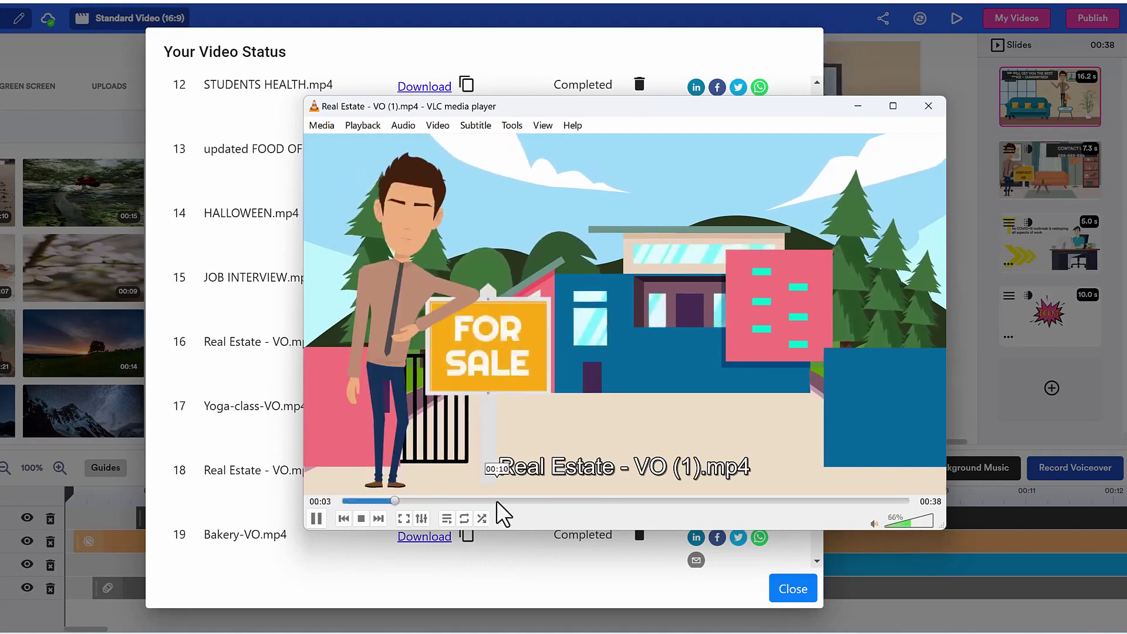
left_click(534, 501)
left_click(637, 502)
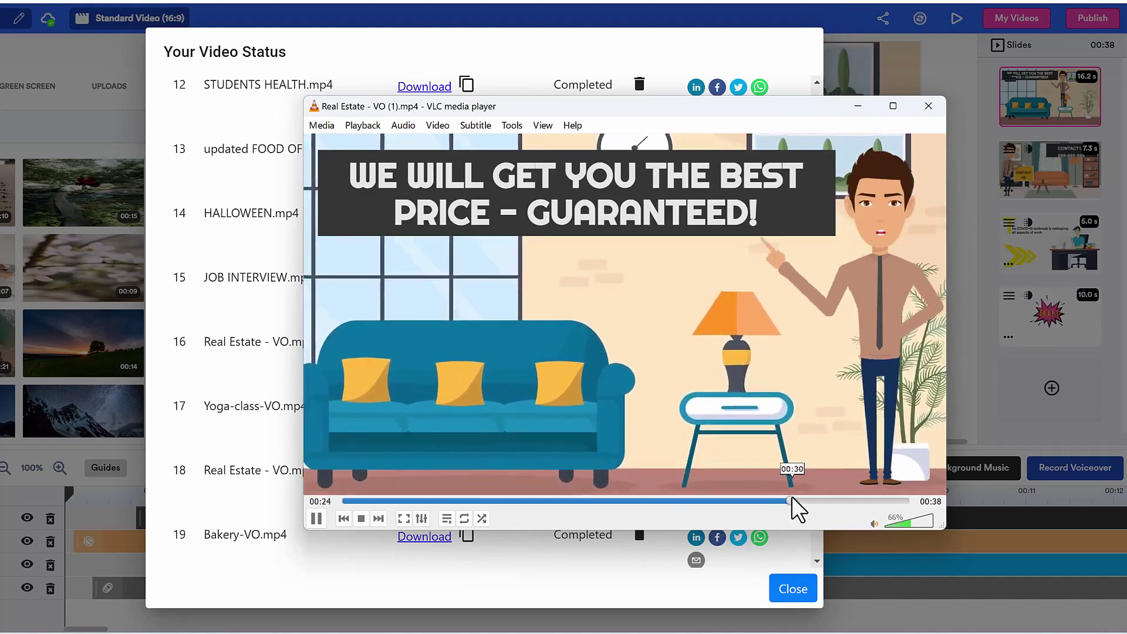
left_click(863, 501)
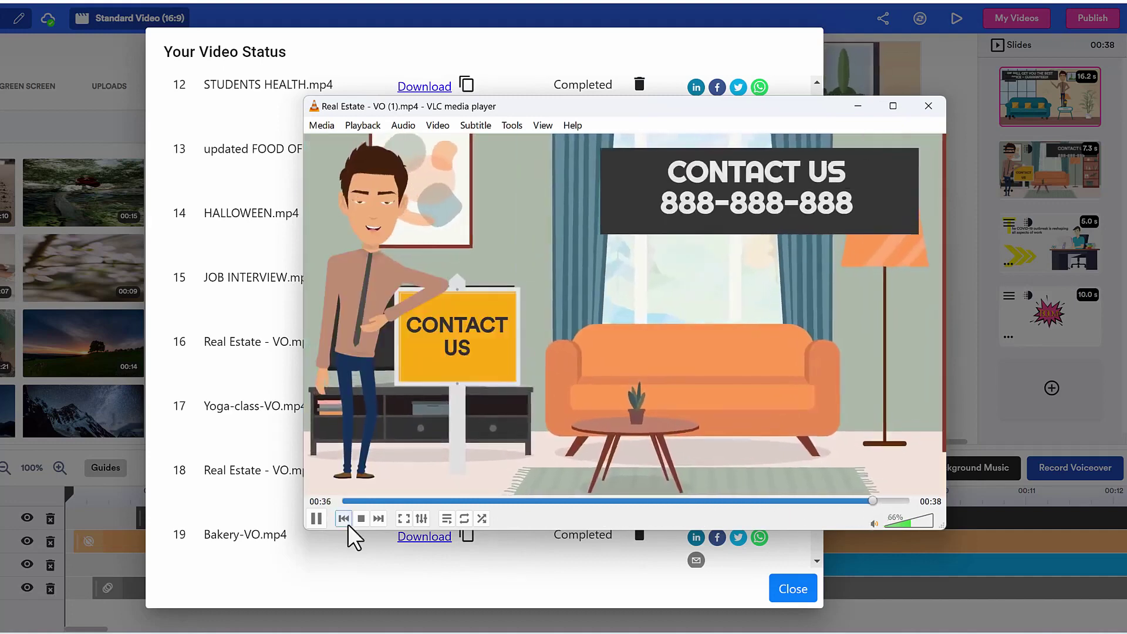
left_click(315, 518)
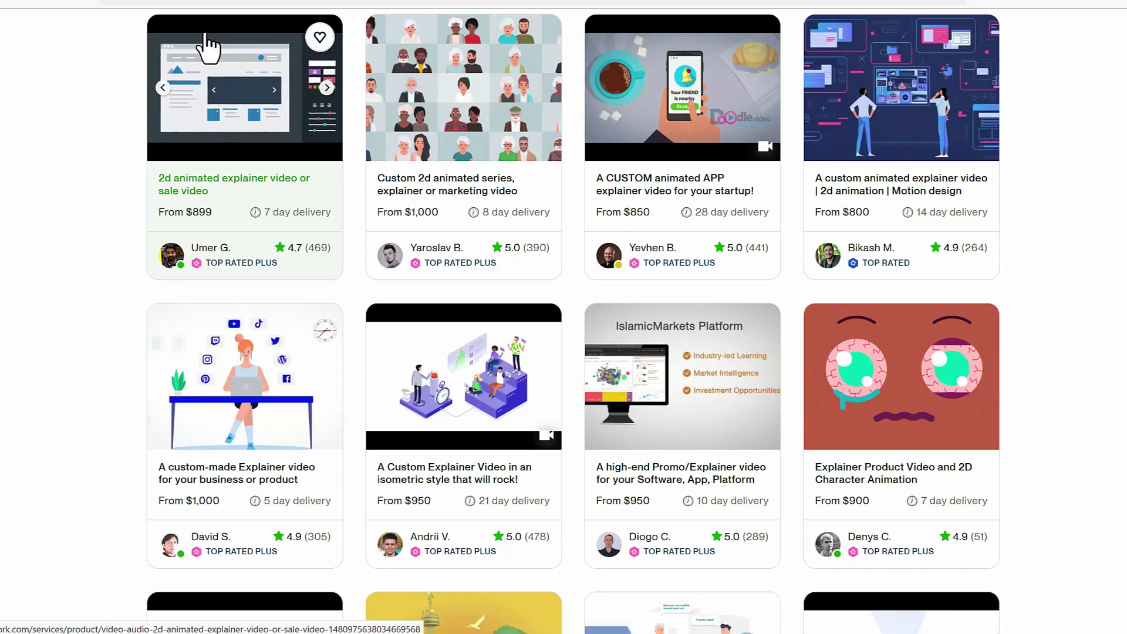
Step: Open the 2D animated explainer gig, then the isometric explainer gig, reviewing its $950–$1,850 tiers
left_click(222, 176)
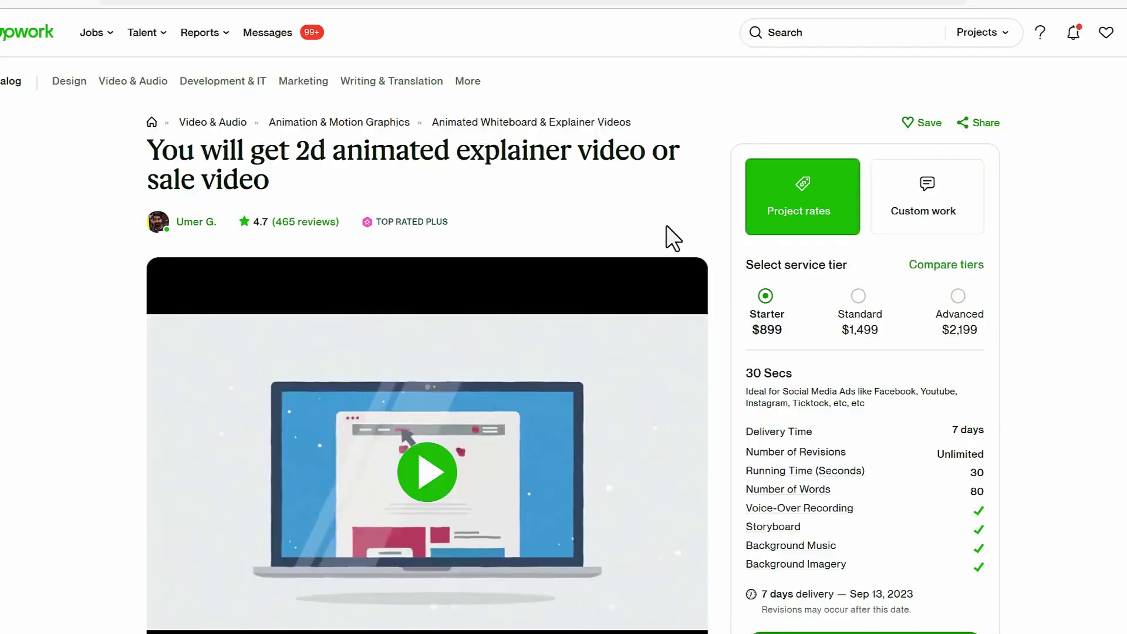
left_click(754, 347)
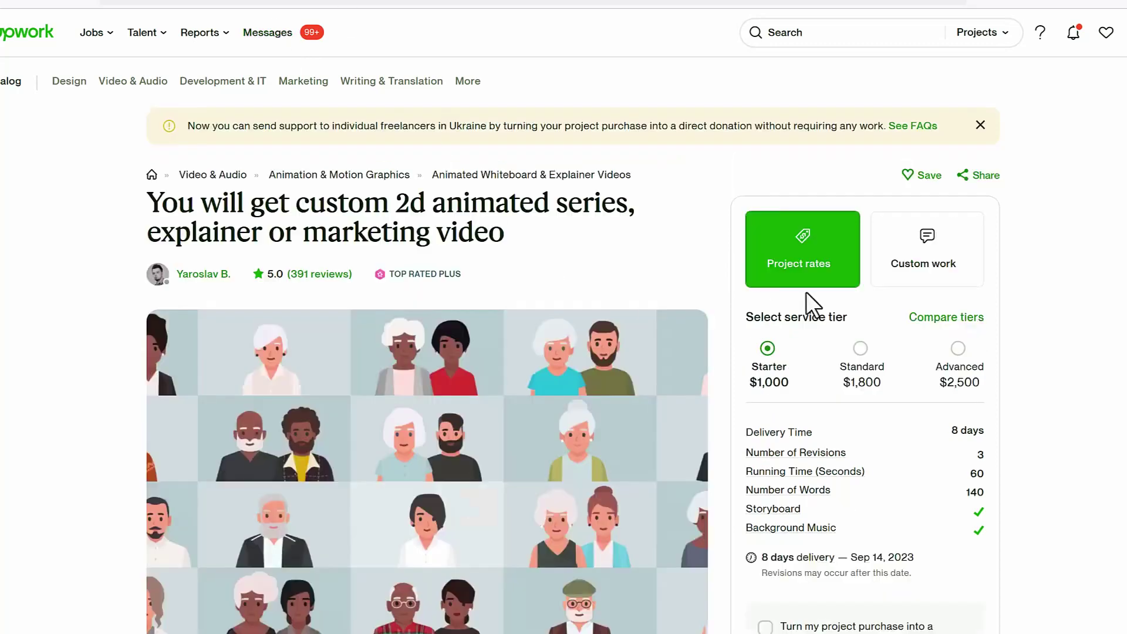
scroll(870, 298, "down", 2)
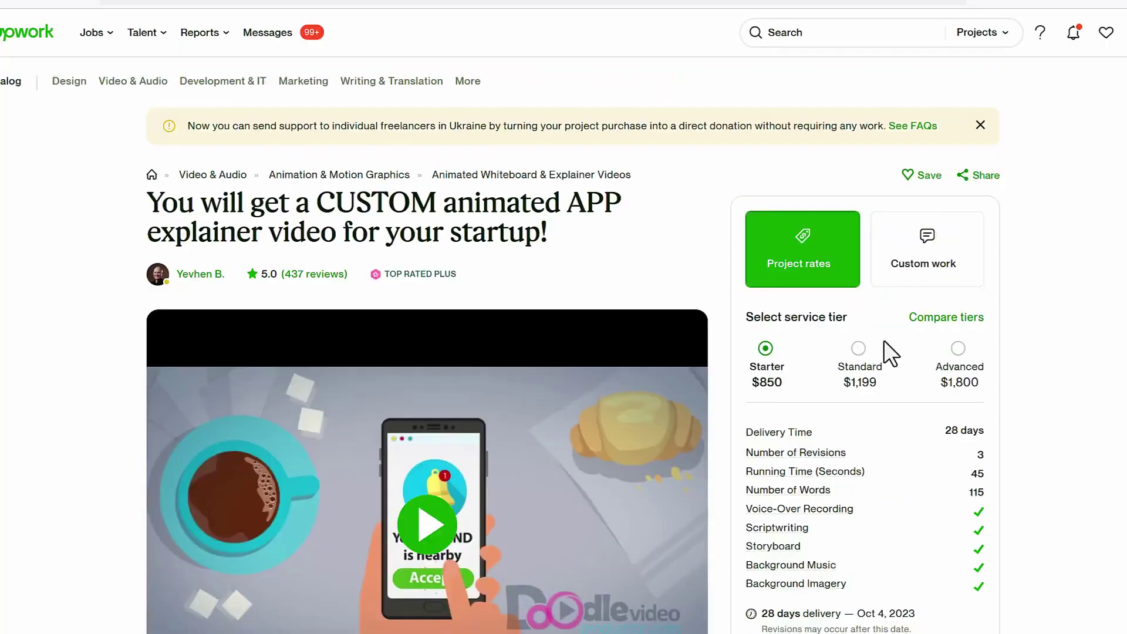
scroll(884, 342, "down", 2)
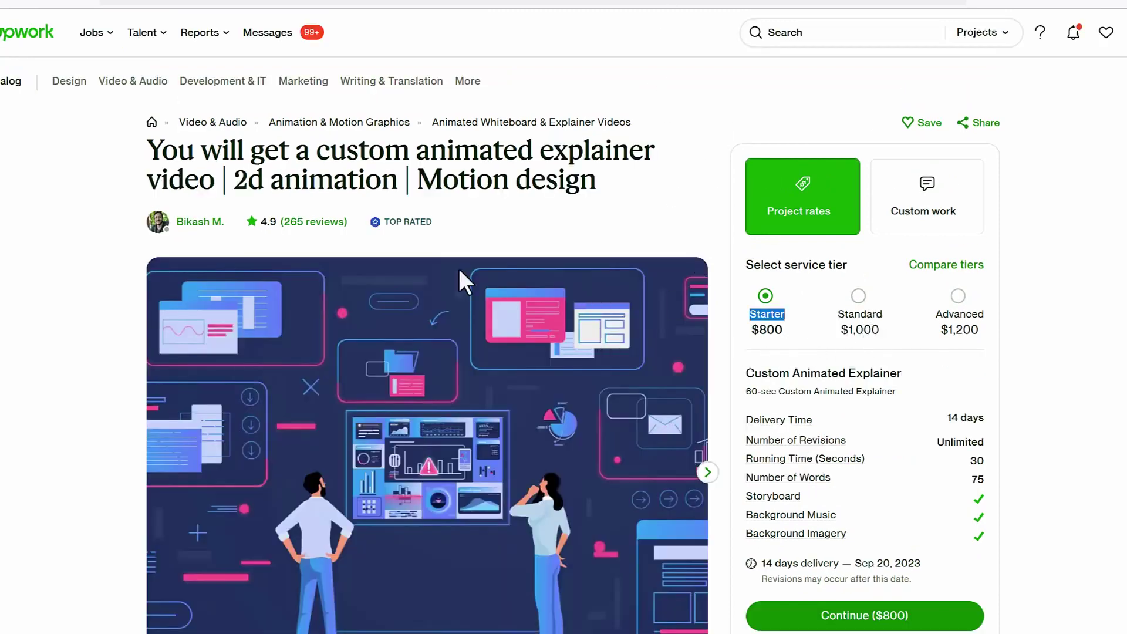
scroll(458, 282, "down", 2)
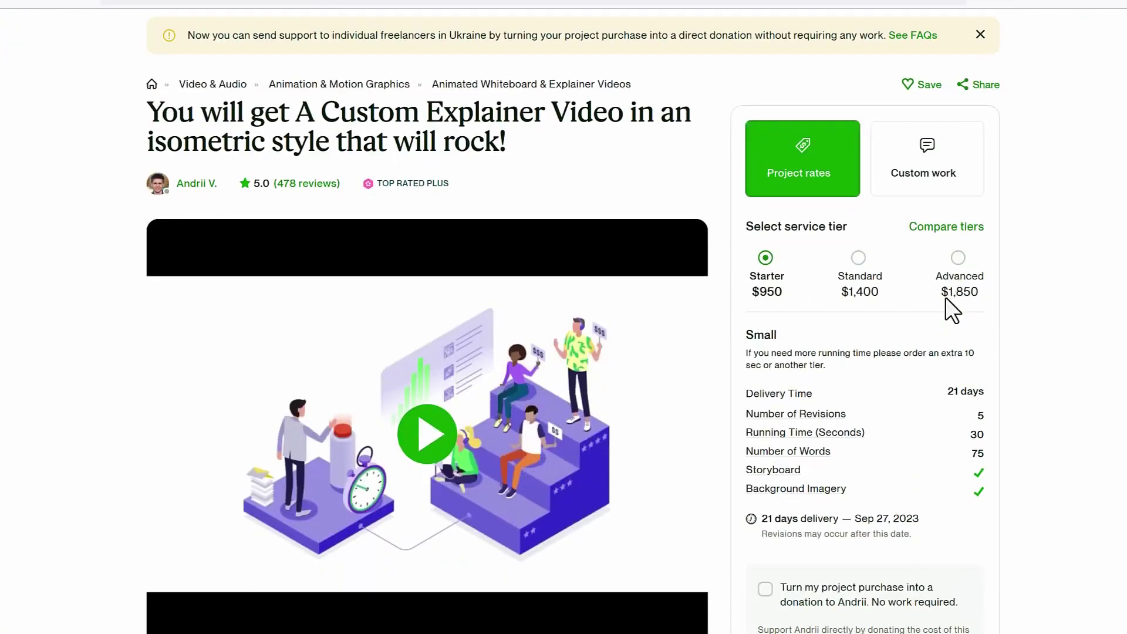
scroll(945, 305, "down", 1)
left_click_drag(946, 317, 978, 317)
scroll(974, 306, "up", 1)
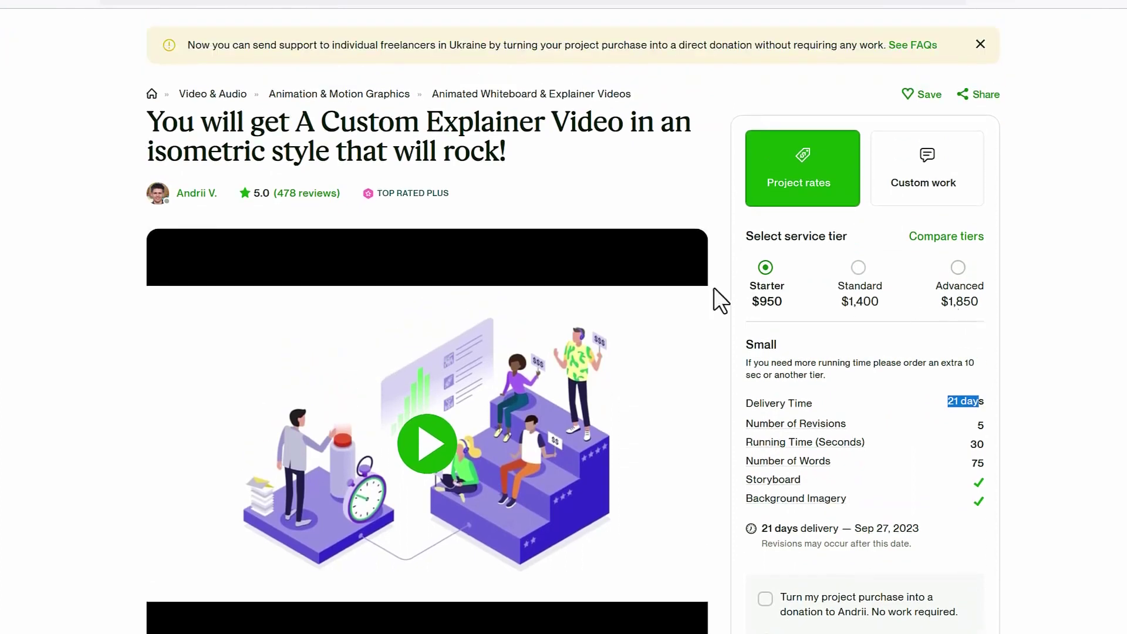